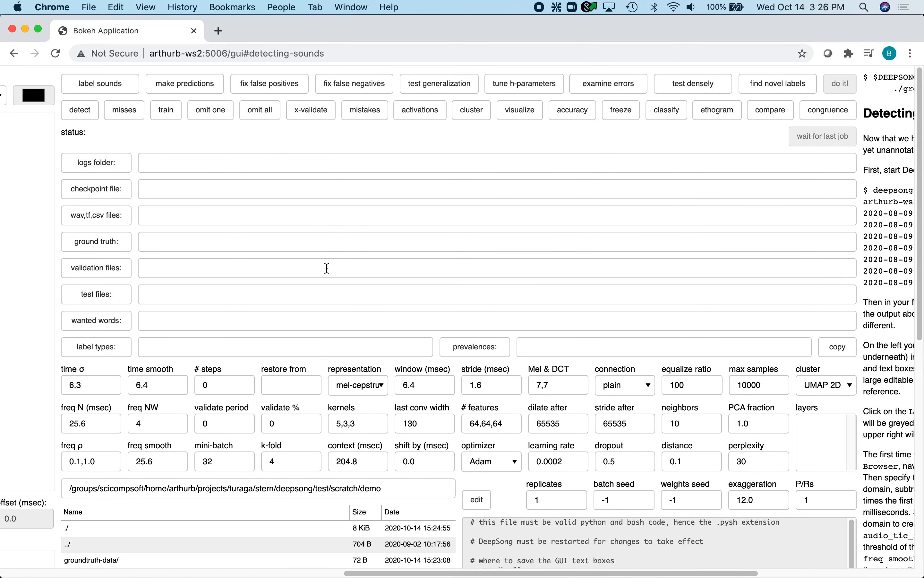
pyautogui.click(129, 92)
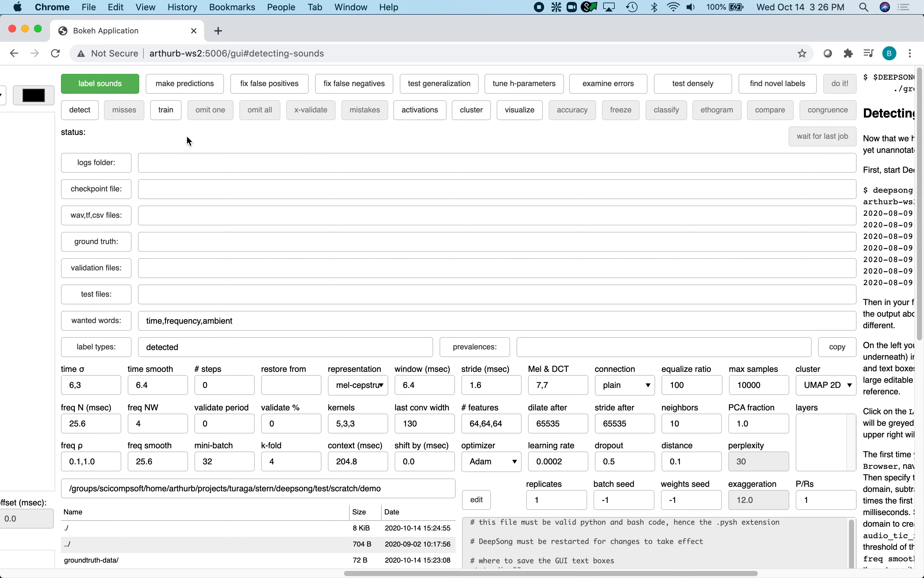
pyautogui.click(81, 110)
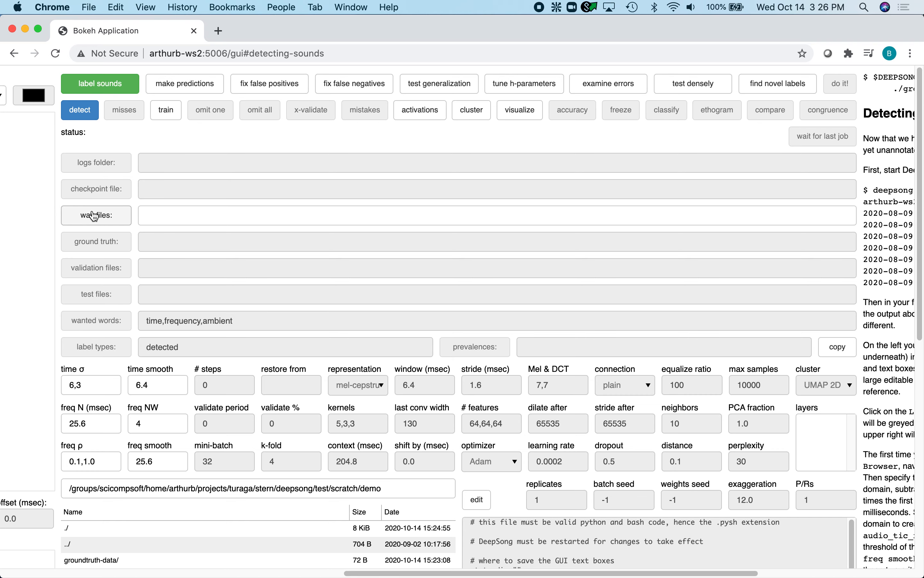
pyautogui.scroll(-4, 94, 216)
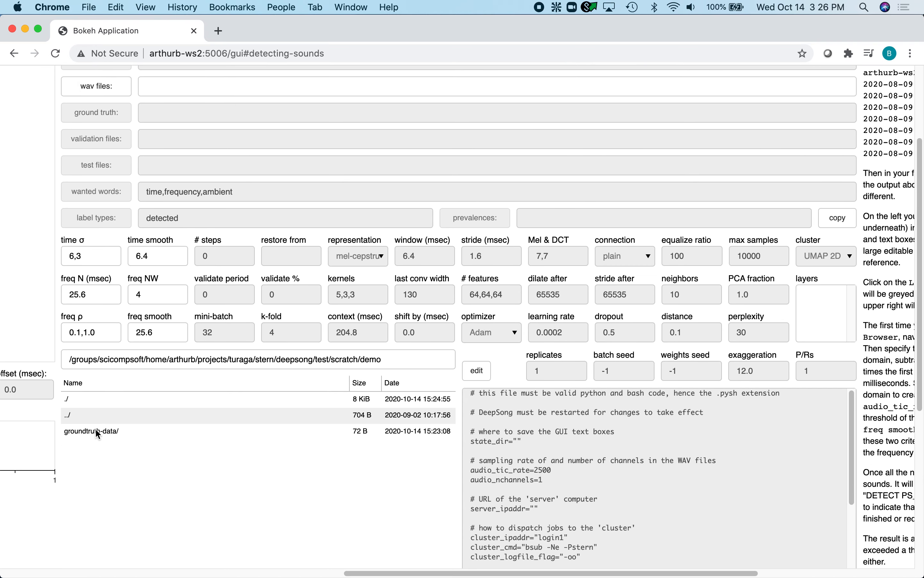
pyautogui.doubleClick(96, 429)
pyautogui.doubleClick(85, 430)
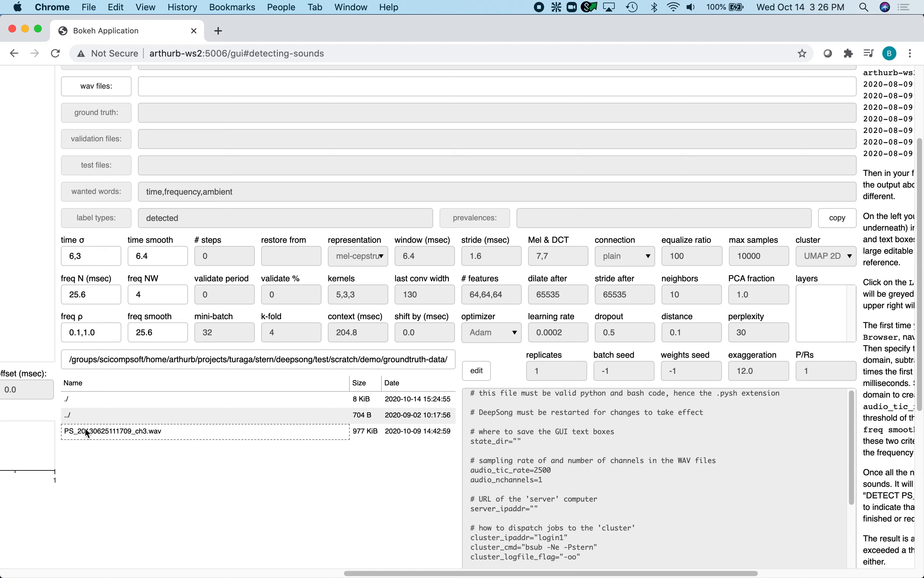
pyautogui.click(87, 433)
pyautogui.scroll(4, 126, 328)
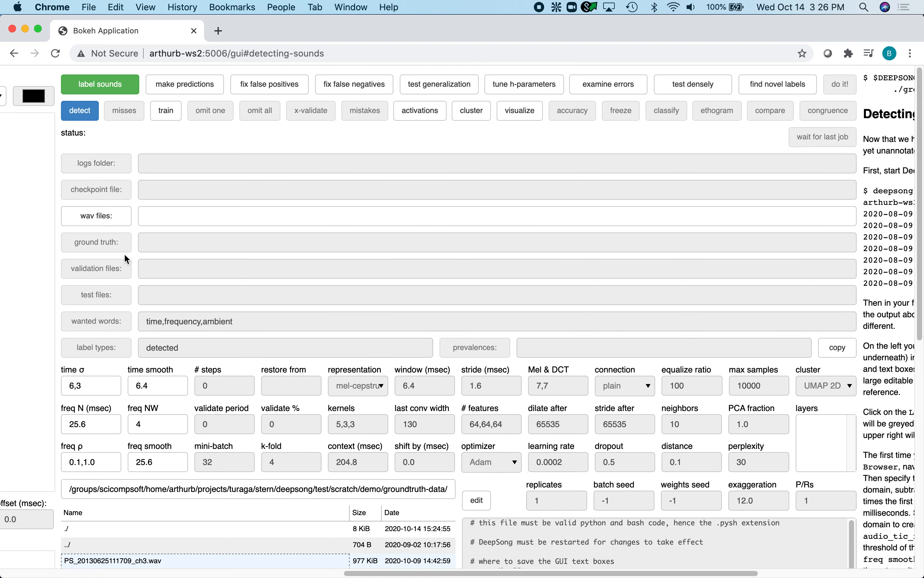
pyautogui.click(114, 218)
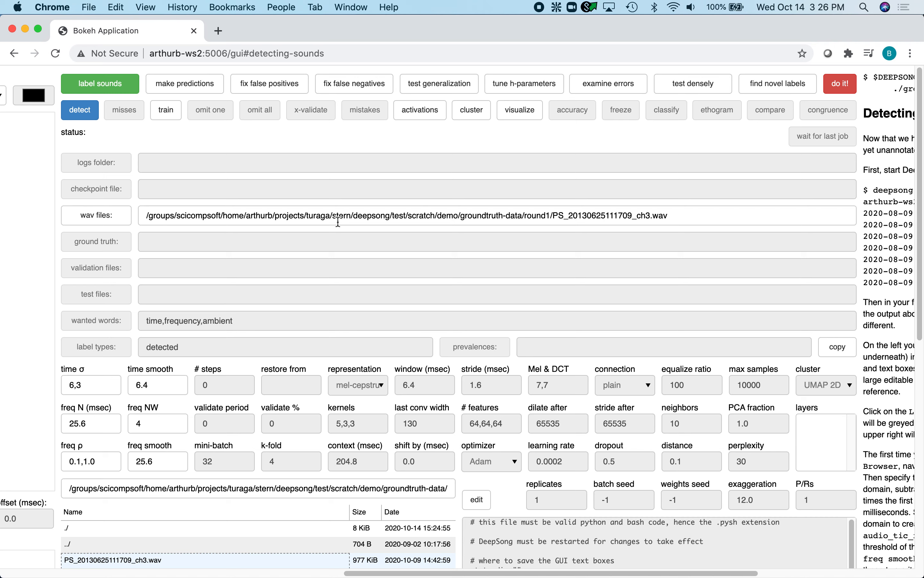
# Run the detection job on the recording and refresh the round1 folder's file listing
pyautogui.click(836, 85)
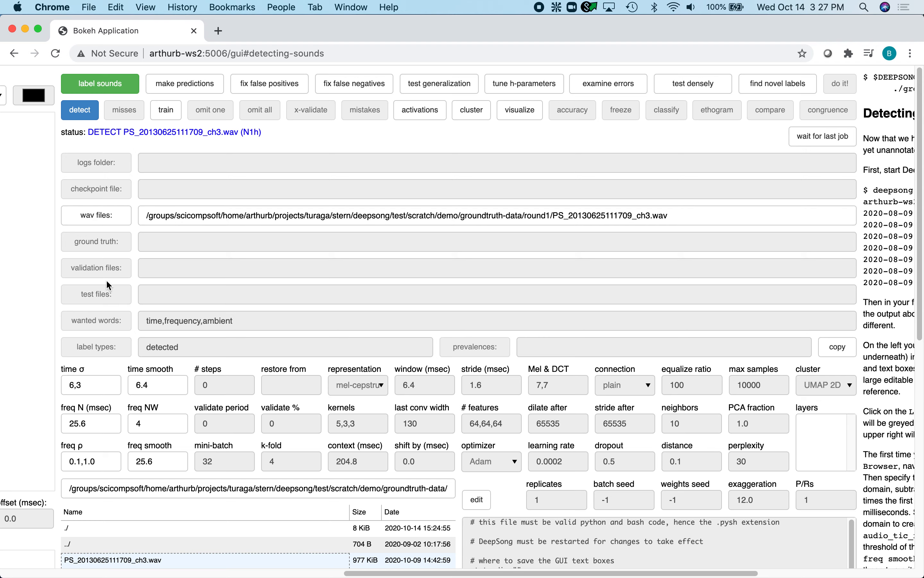
pyautogui.scroll(-4, 105, 311)
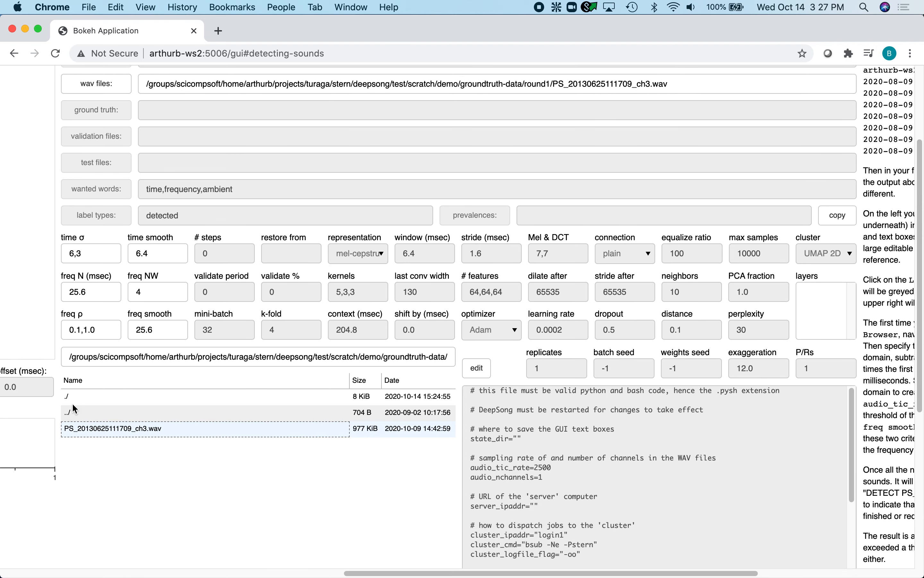
pyautogui.click(70, 396)
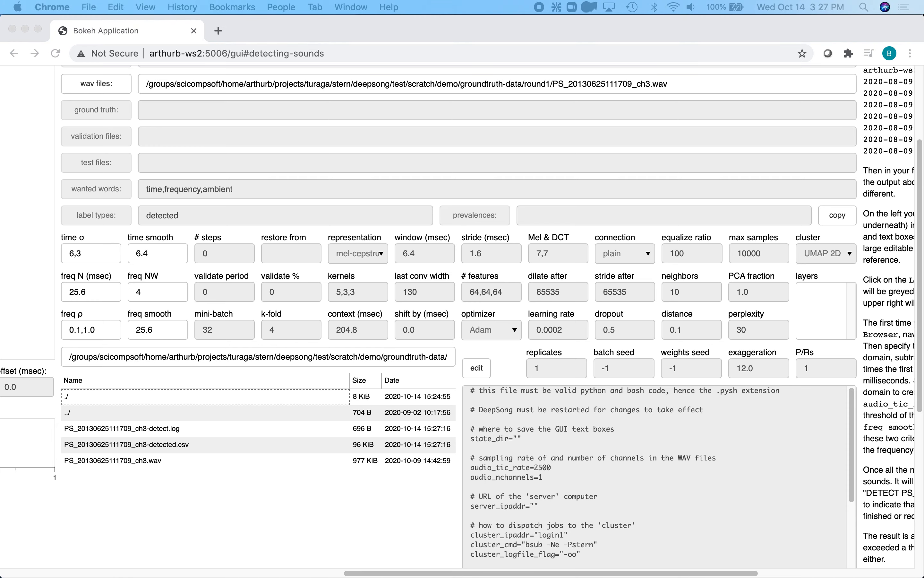
pyautogui.press('space')
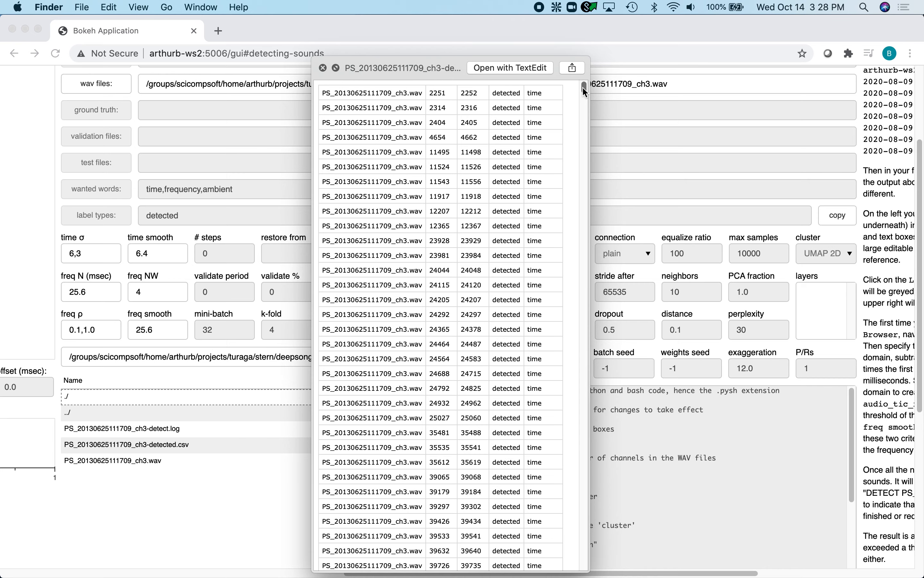
pyautogui.moveTo(585, 90); pyautogui.dragTo(592, 236)
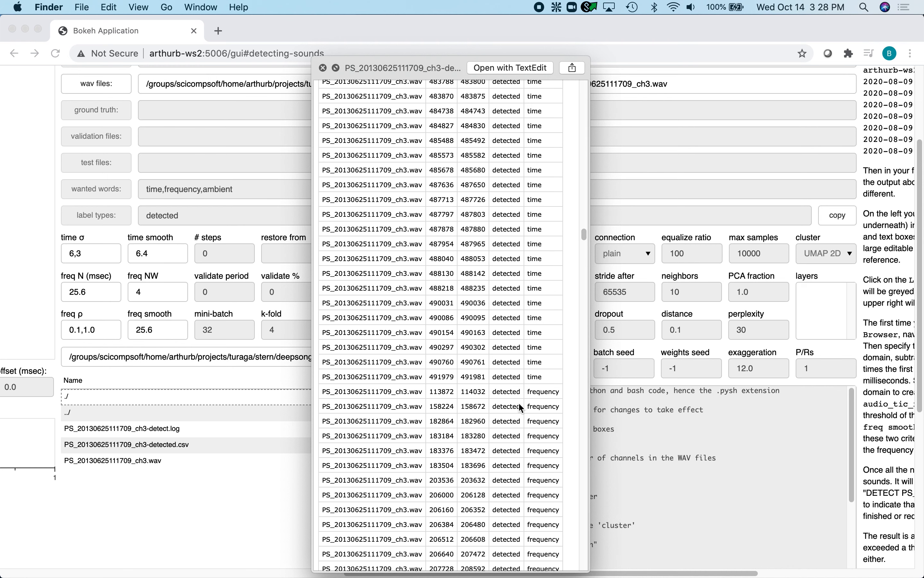
pyautogui.scroll(-15, 540, 347)
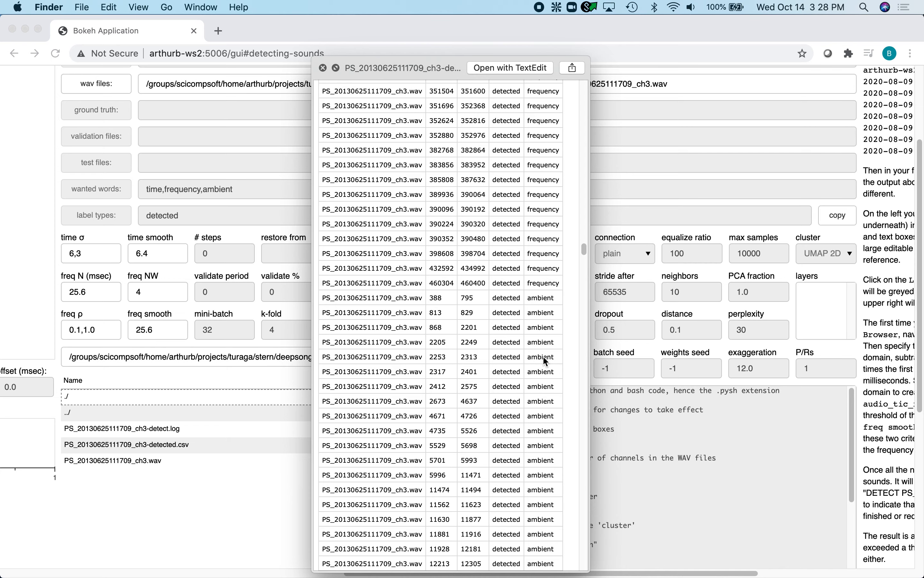
pyautogui.press('space')
# Read the Visualizing Clusters section of the instruction manual and return to the training controls
pyautogui.scroll(4, 542, 356)
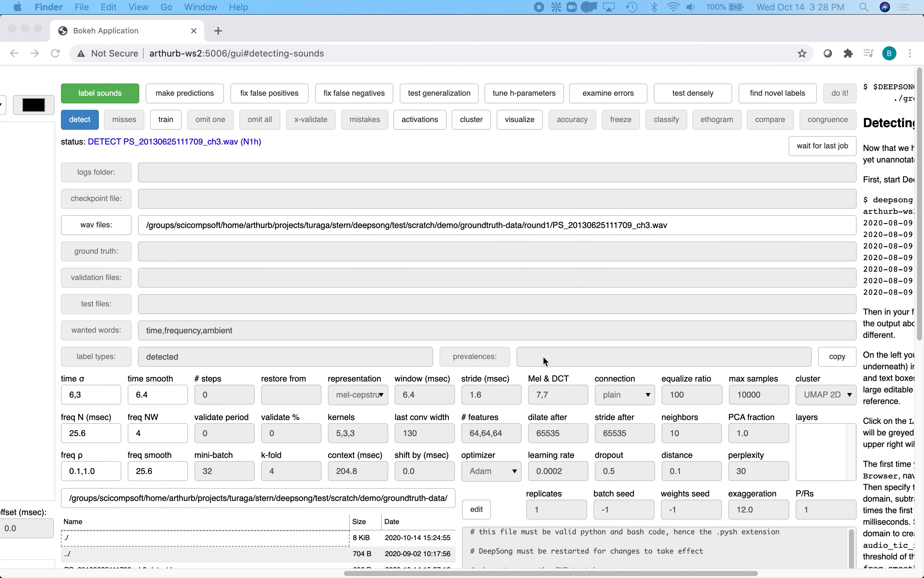
pyautogui.scroll(-1, 543, 356)
pyautogui.hscroll(10, 543, 355)
pyautogui.scroll(-15, 652, 386)
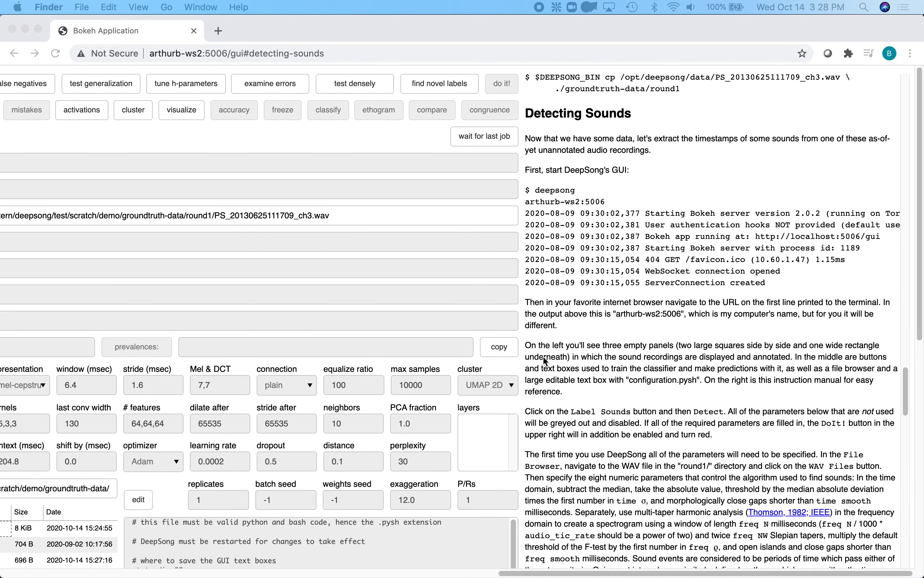
pyautogui.scroll(-7, 651, 386)
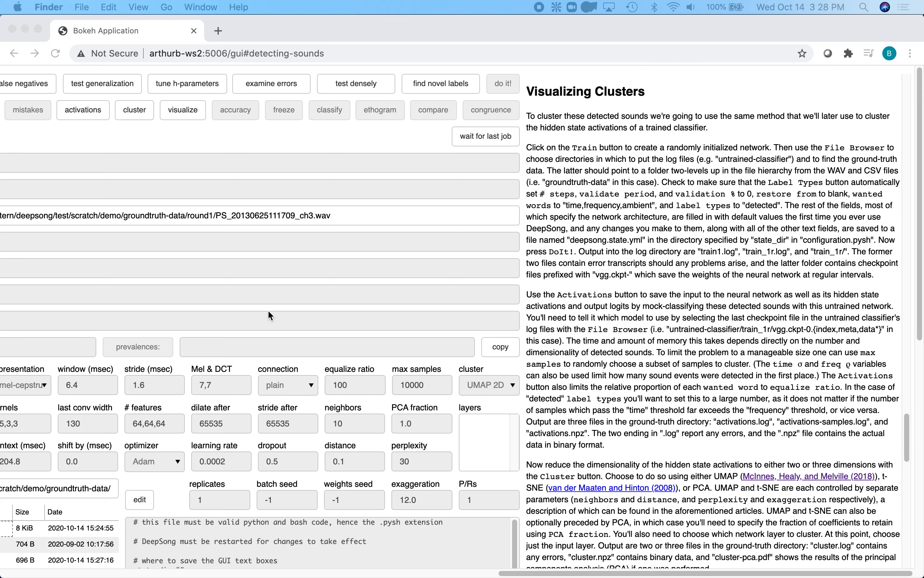
pyautogui.hscroll(-10, 269, 314)
pyautogui.hscroll(-1, 269, 315)
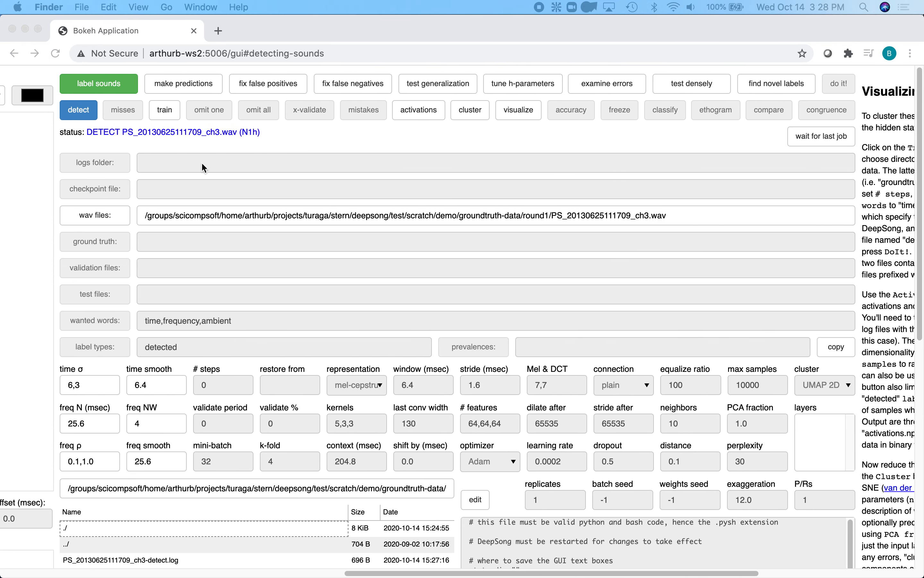
# Choose the train operation and set the logs folder to an untrained-classifier subfolder of the demo folder
pyautogui.click(168, 110)
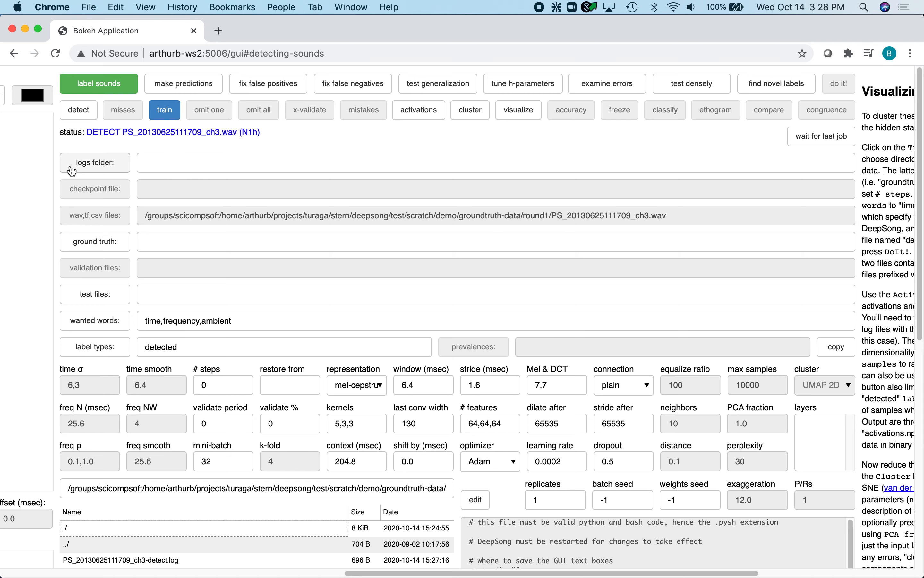
pyautogui.scroll(-5, 117, 231)
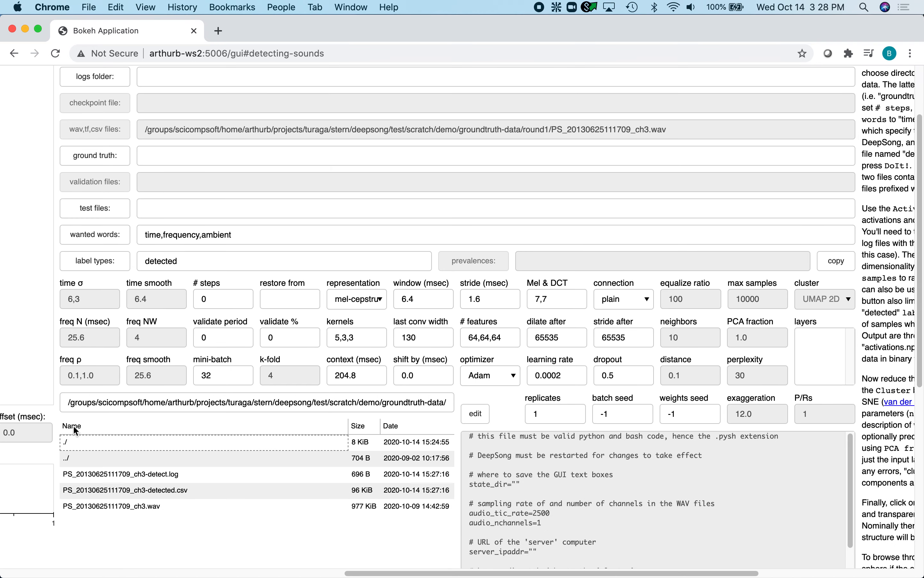
pyautogui.click(67, 458)
pyautogui.click(67, 458)
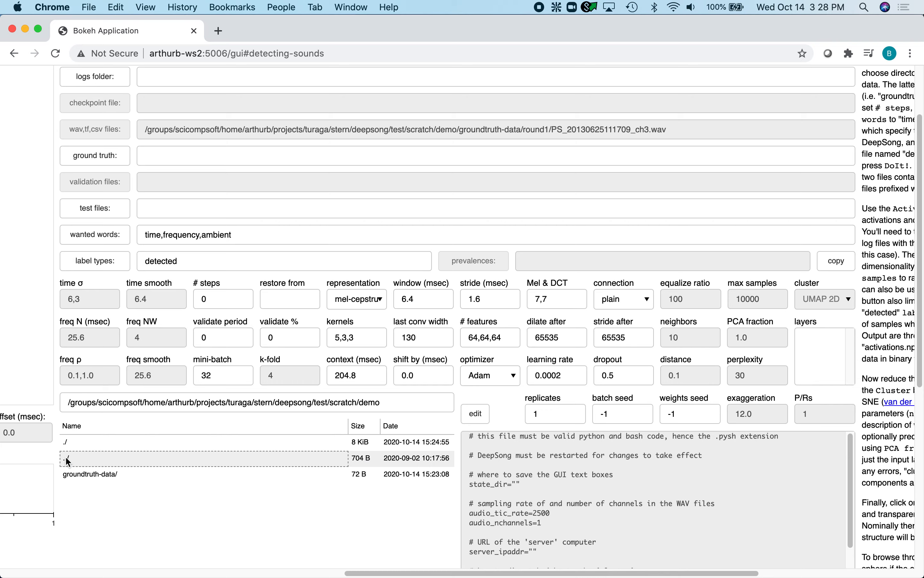
pyautogui.scroll(5, 91, 377)
pyautogui.click(114, 164)
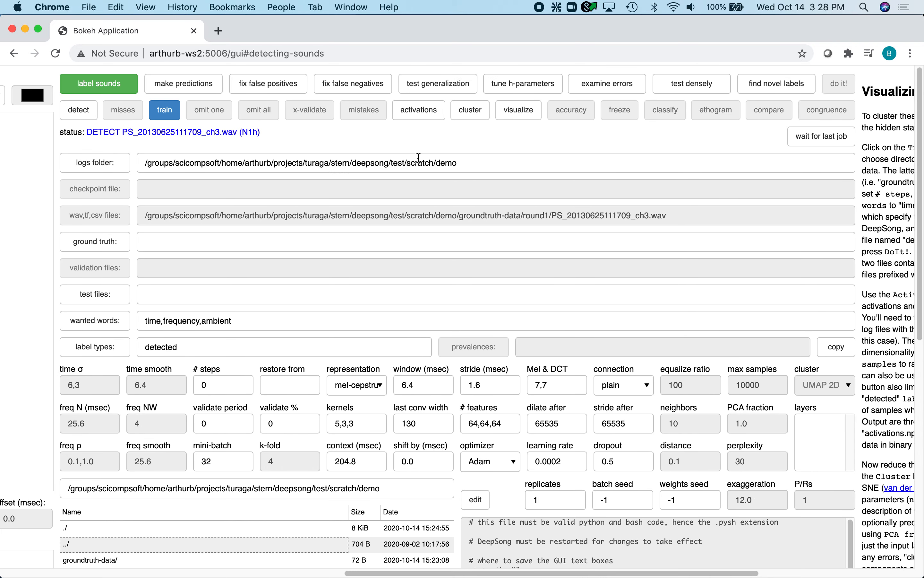
pyautogui.click(467, 168)
pyautogui.write('/')
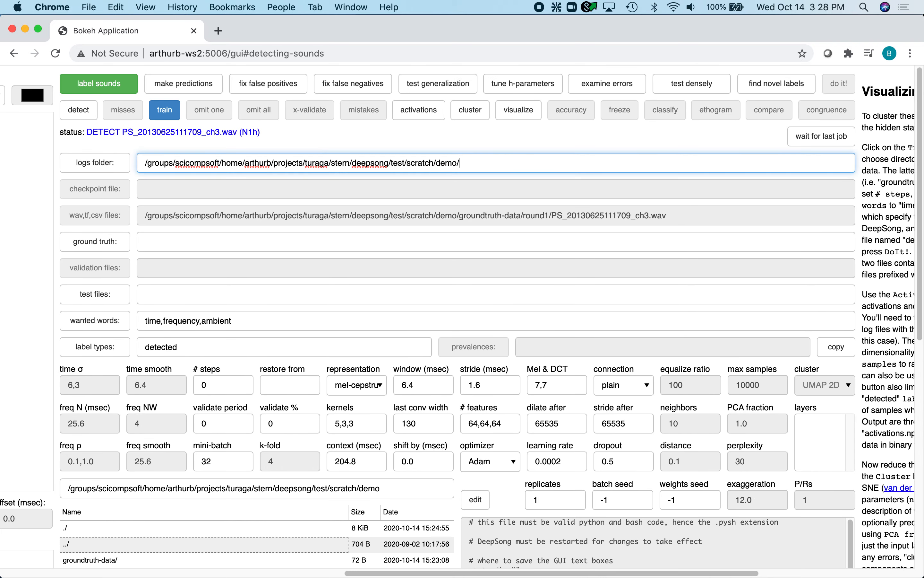
pyautogui.write('untrained-classifier')
# Set the ground truth folder to groundtruth-data and run the training job for the untrained classifier
pyautogui.scroll(-5, 98, 235)
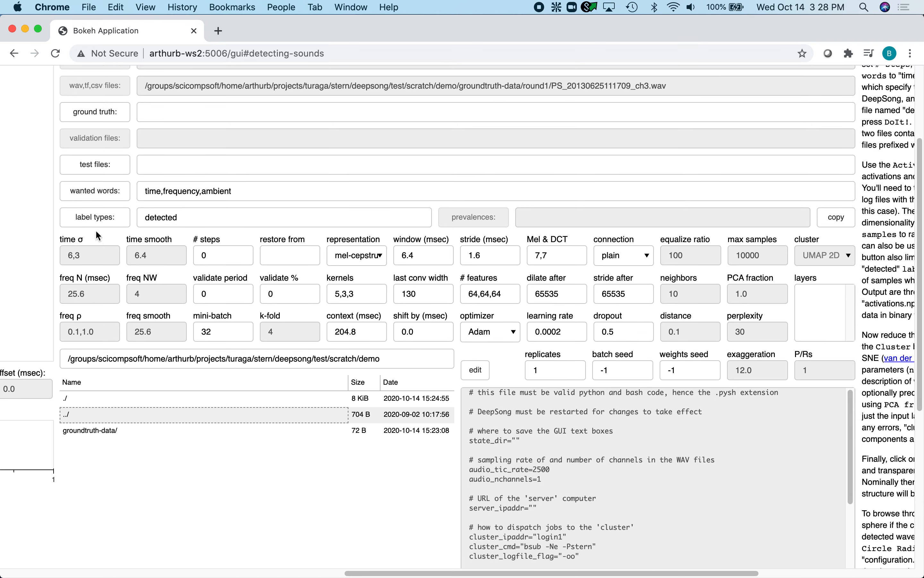
pyautogui.doubleClick(77, 424)
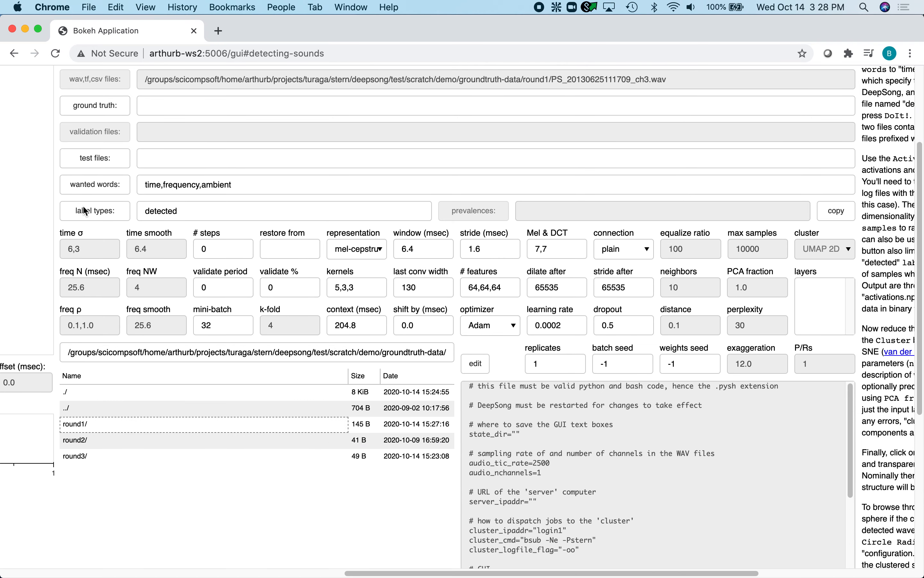
pyautogui.click(100, 105)
pyautogui.scroll(5, 208, 131)
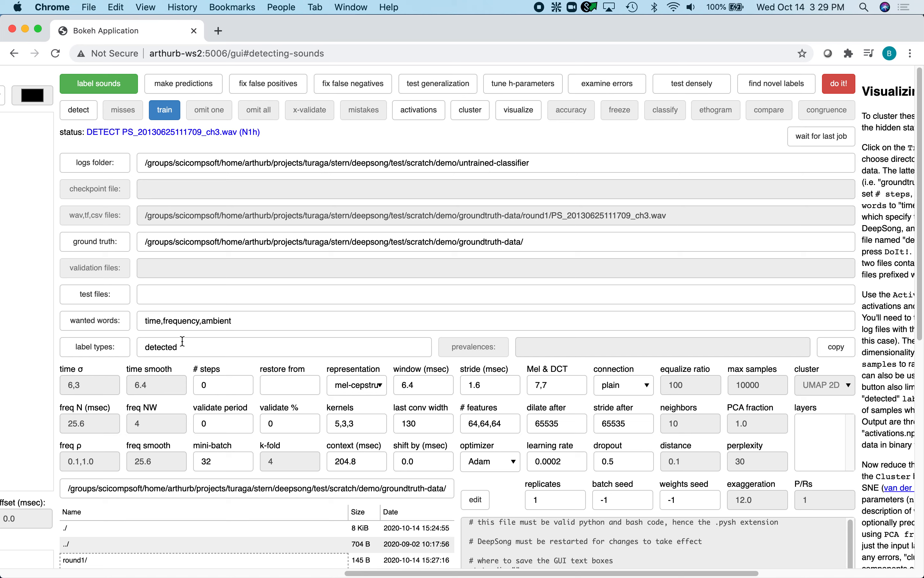
pyautogui.click(838, 82)
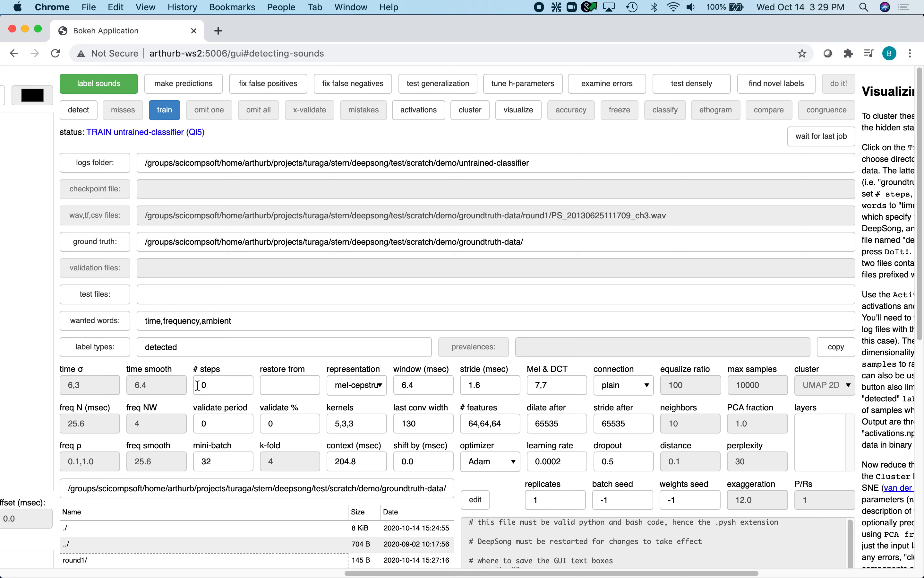
# Return the file browser to the demo folder and choose the activations operation
pyautogui.scroll(-3, 198, 385)
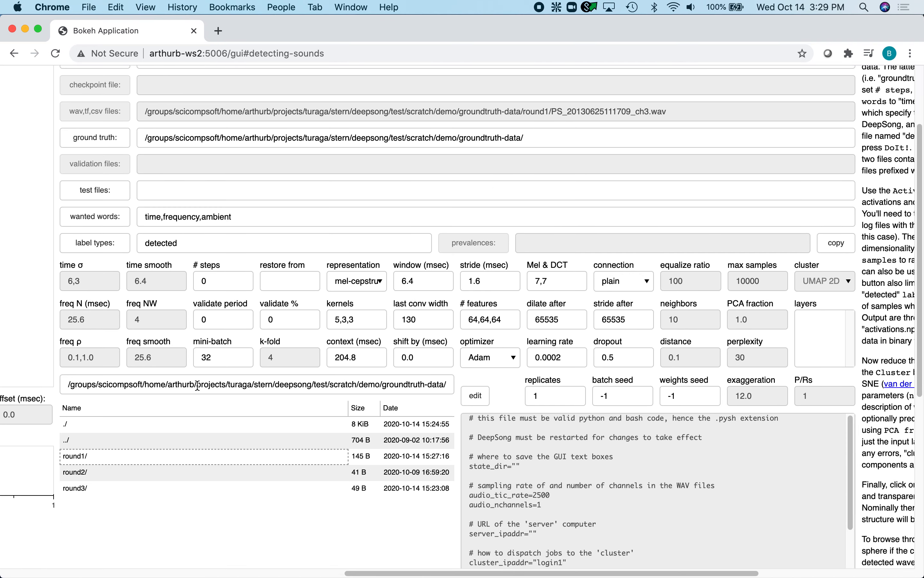
pyautogui.doubleClick(68, 439)
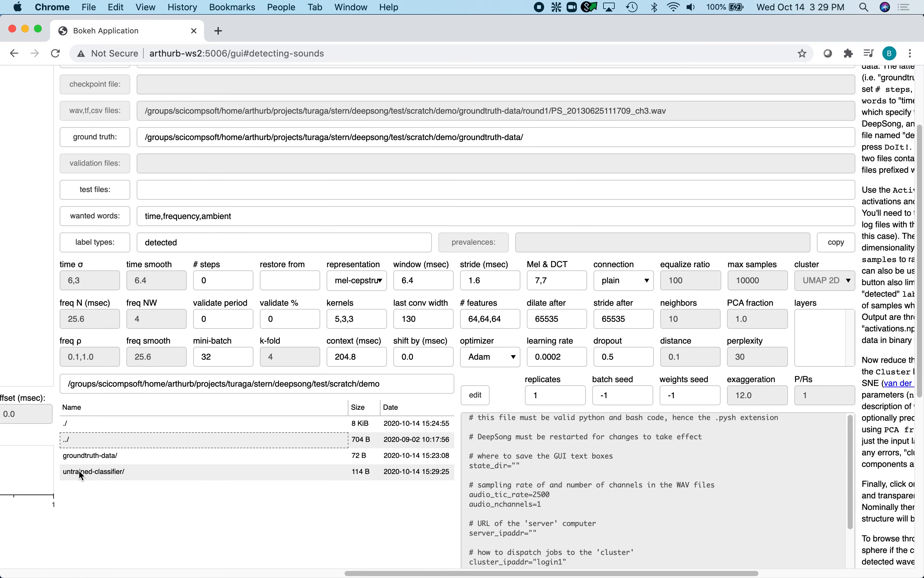
pyautogui.scroll(5, 170, 415)
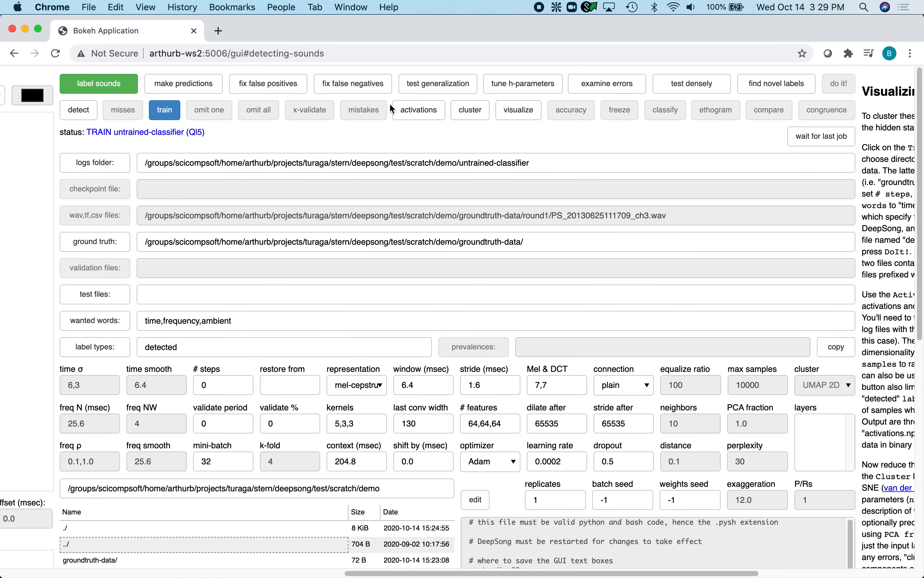
pyautogui.click(420, 111)
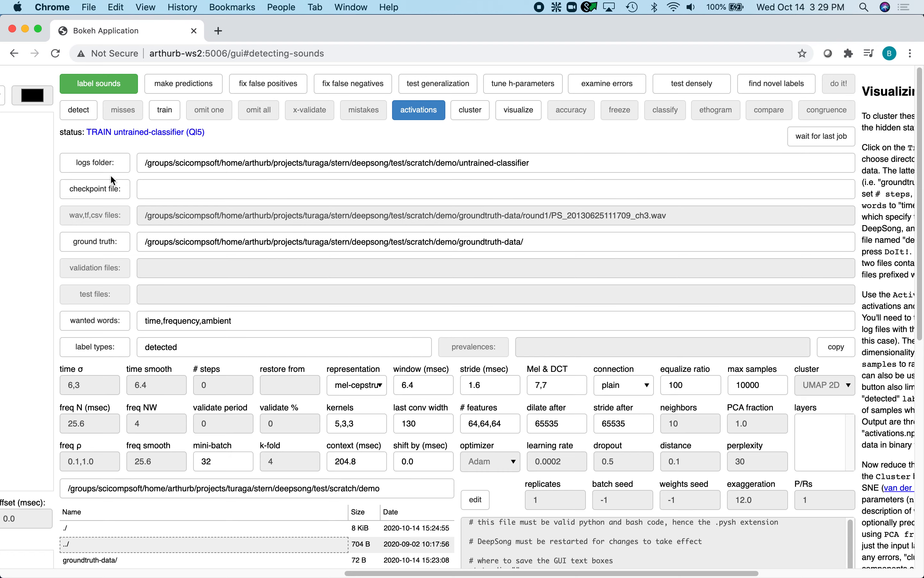
# Set the checkpoint file to vgg.ckpt-0.index from the untrained-classifier/train_1r folder
pyautogui.scroll(-5, 115, 269)
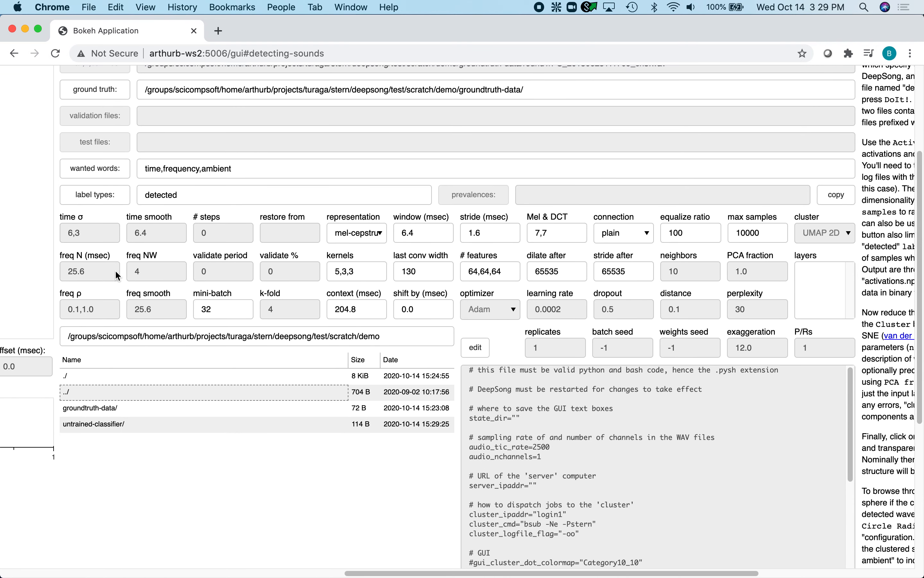
pyautogui.doubleClick(90, 424)
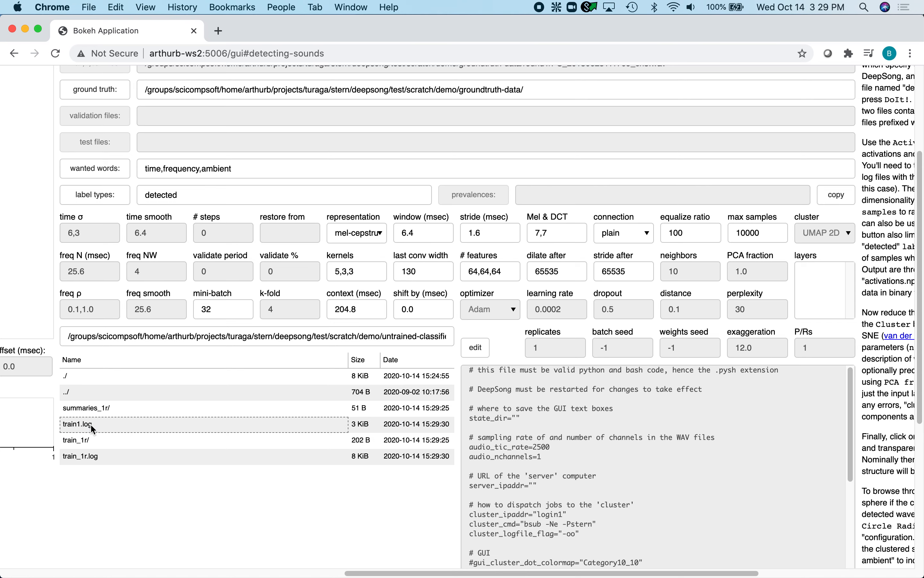
pyautogui.doubleClick(83, 440)
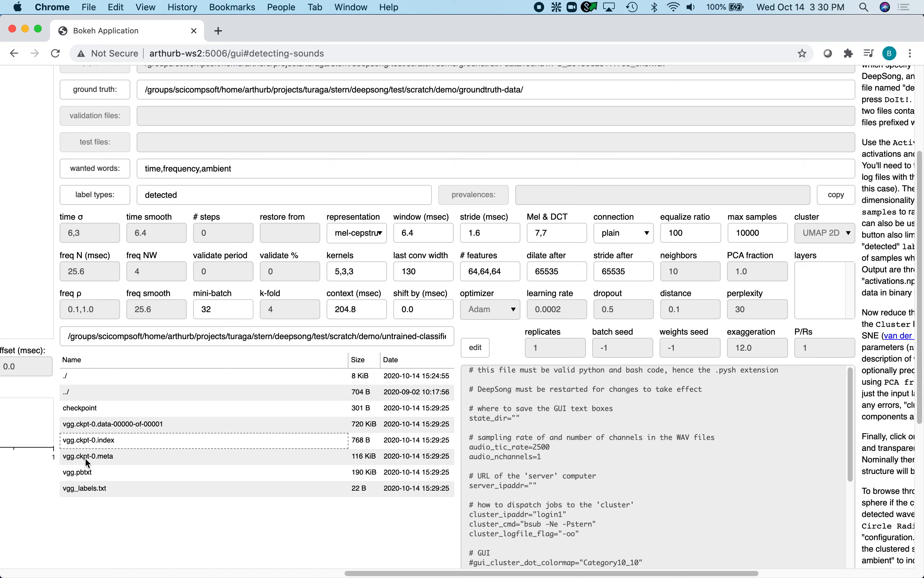
pyautogui.click(103, 439)
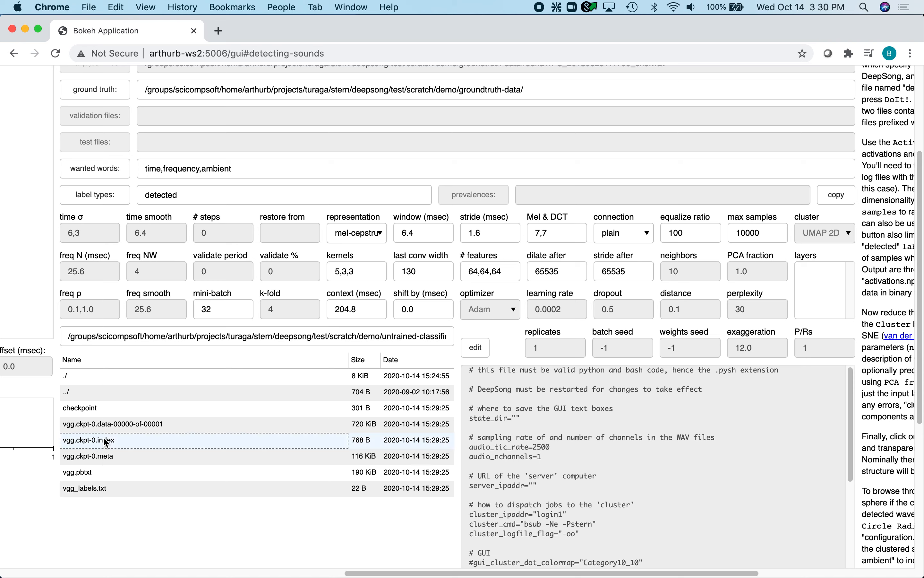
pyautogui.scroll(5, 156, 309)
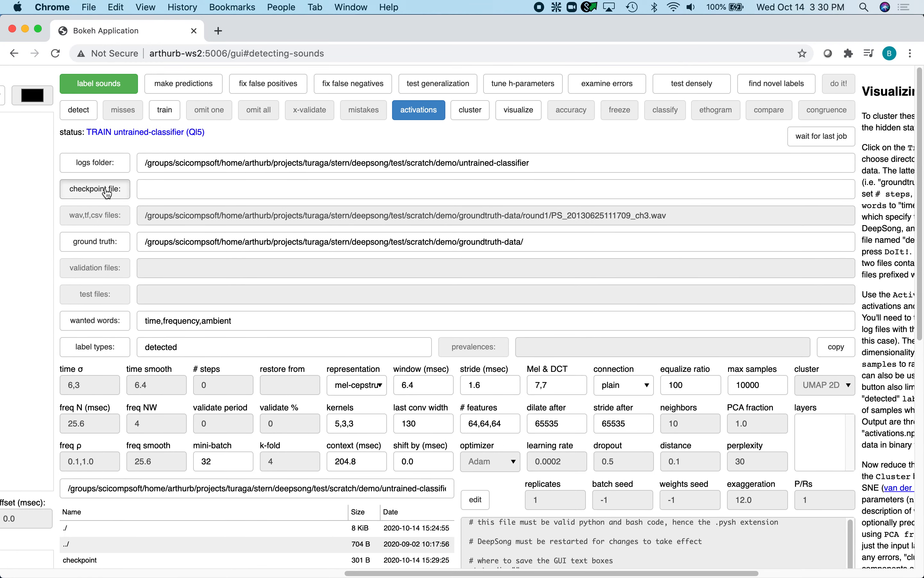
pyautogui.click(107, 194)
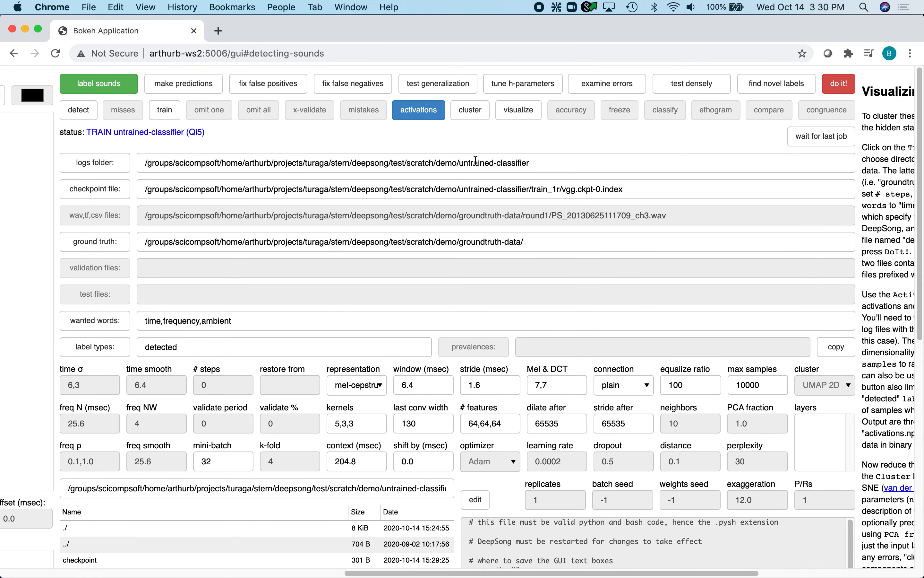
# Run the activations job and open the groundtruth-data folder in the file browser to check its output files
pyautogui.click(839, 83)
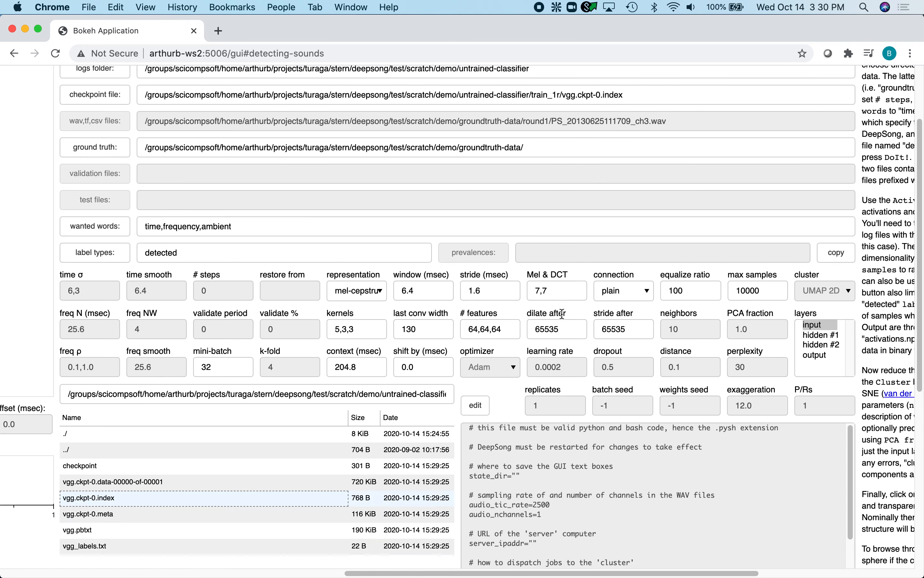
pyautogui.scroll(-5, 77, 403)
pyautogui.click(66, 405)
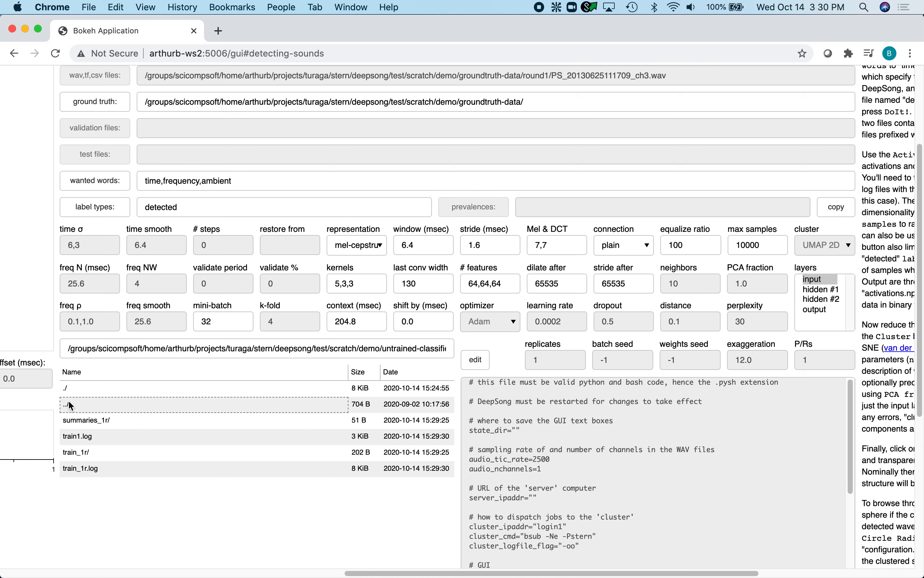
pyautogui.click(78, 420)
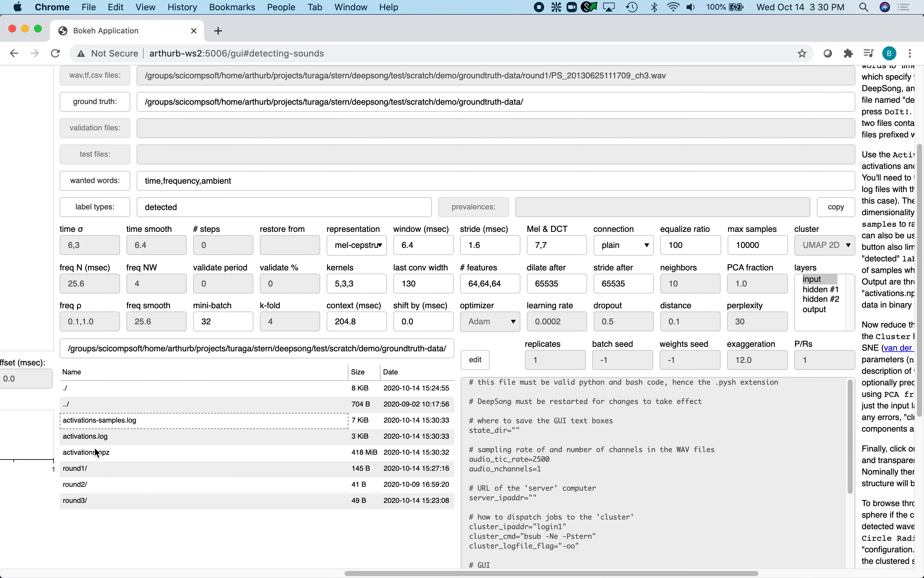
# Run the cluster operation on the input layer's activations using the UMAP 2D method
pyautogui.scroll(5, 111, 452)
pyautogui.click(468, 111)
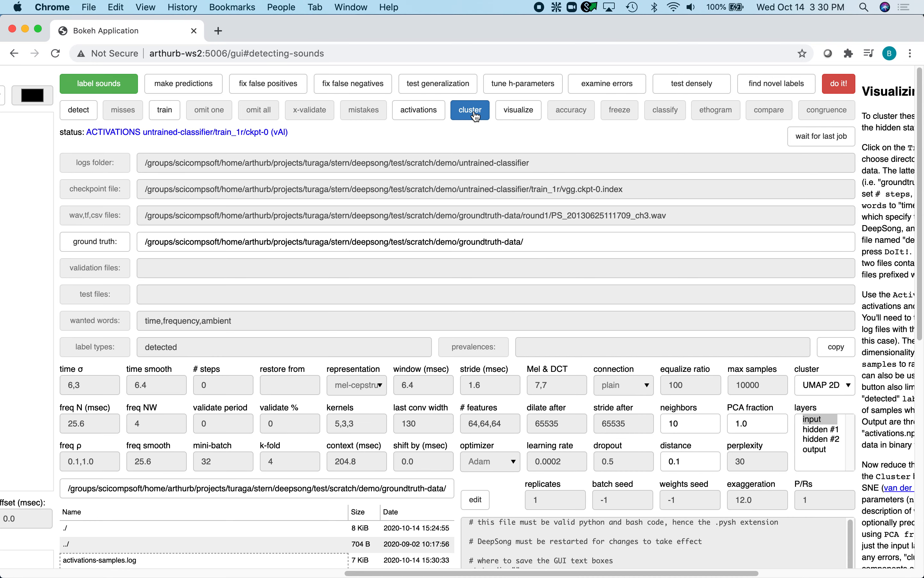
pyautogui.click(820, 425)
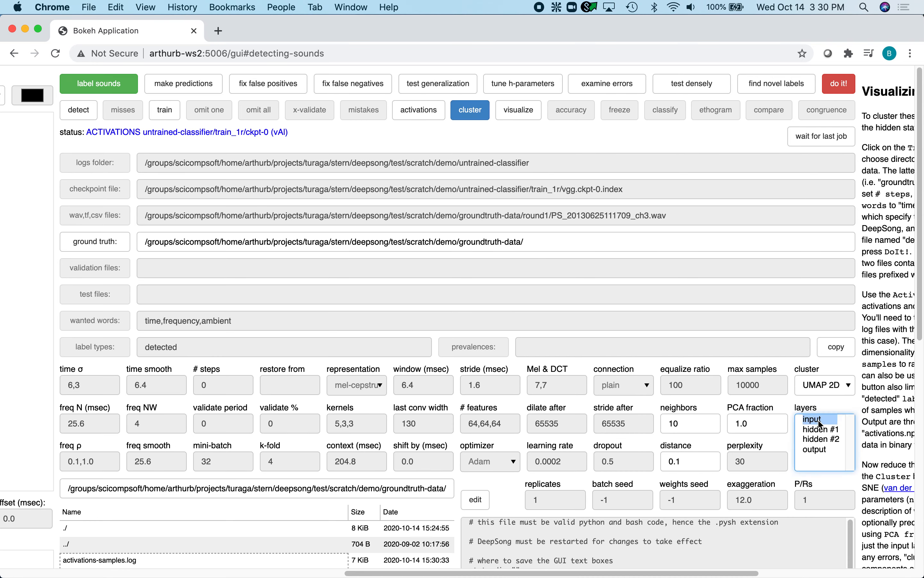
pyautogui.click(851, 386)
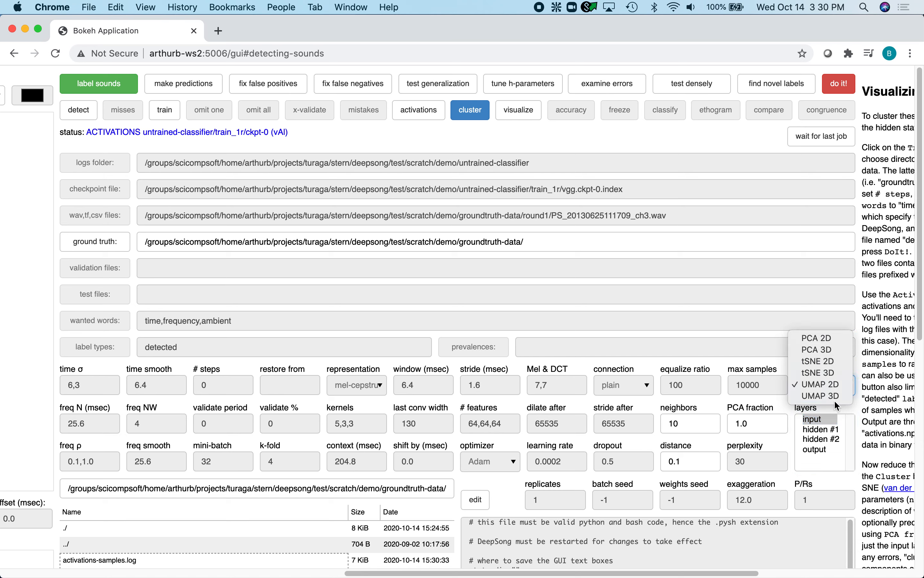
pyautogui.click(835, 385)
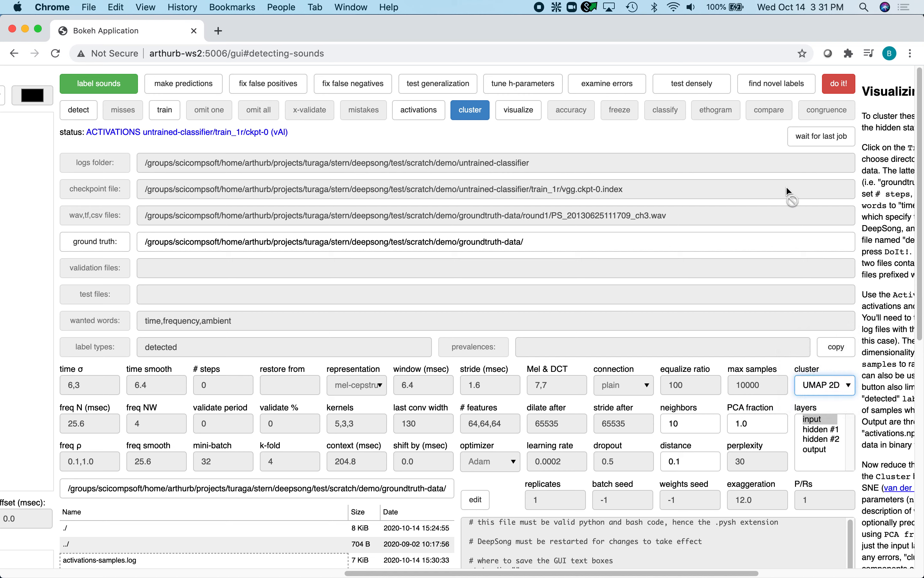
pyautogui.click(835, 83)
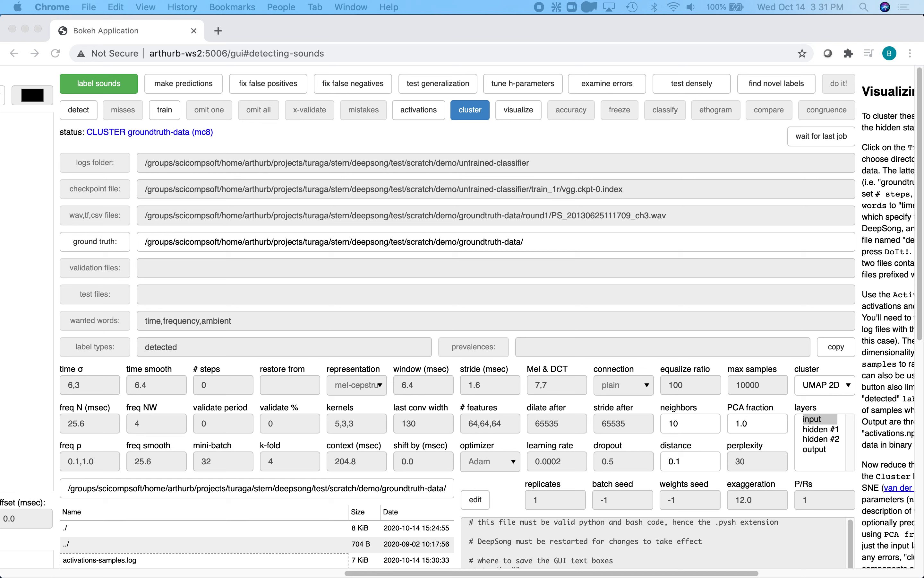
# Run the visualize operation on the groundtruth-data clusters and bring the resulting scatter plot into view
pyautogui.click(492, 137)
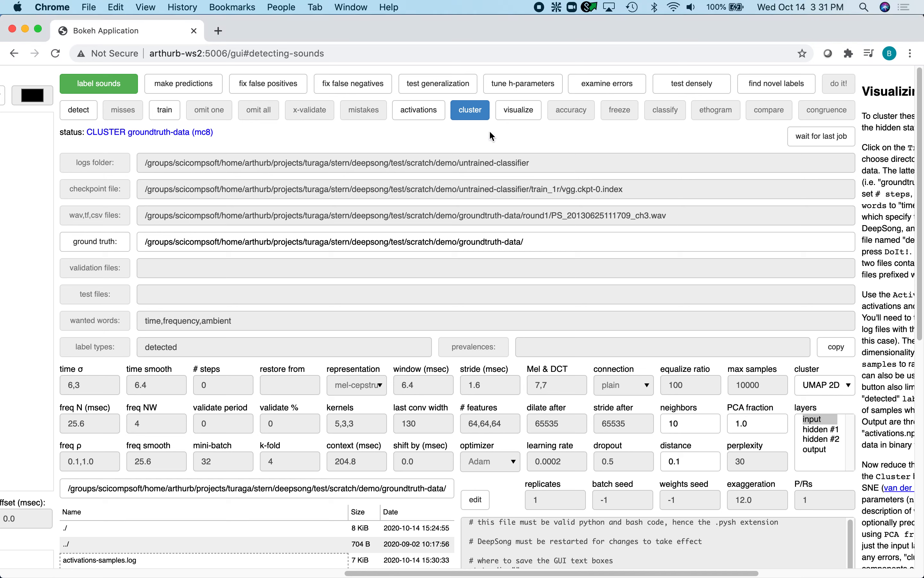
pyautogui.click(518, 110)
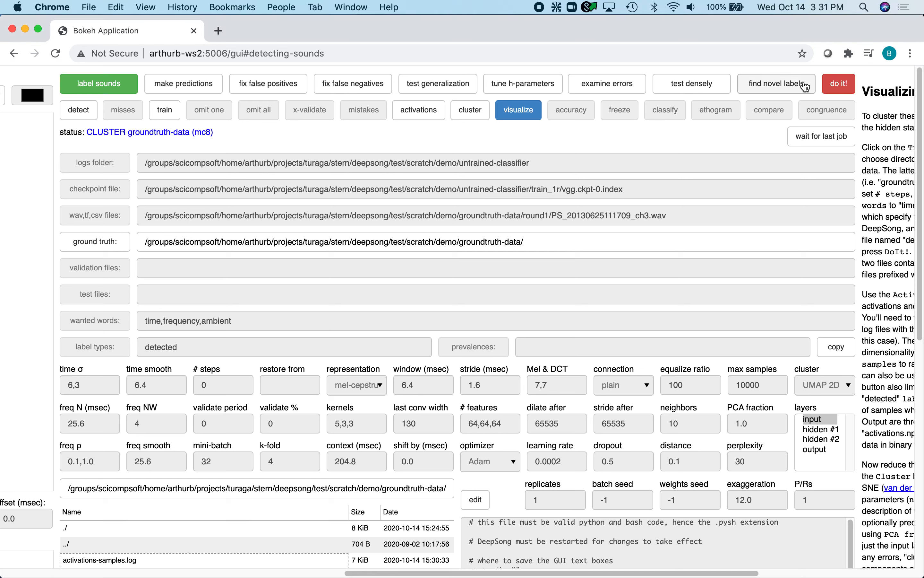
pyautogui.click(837, 87)
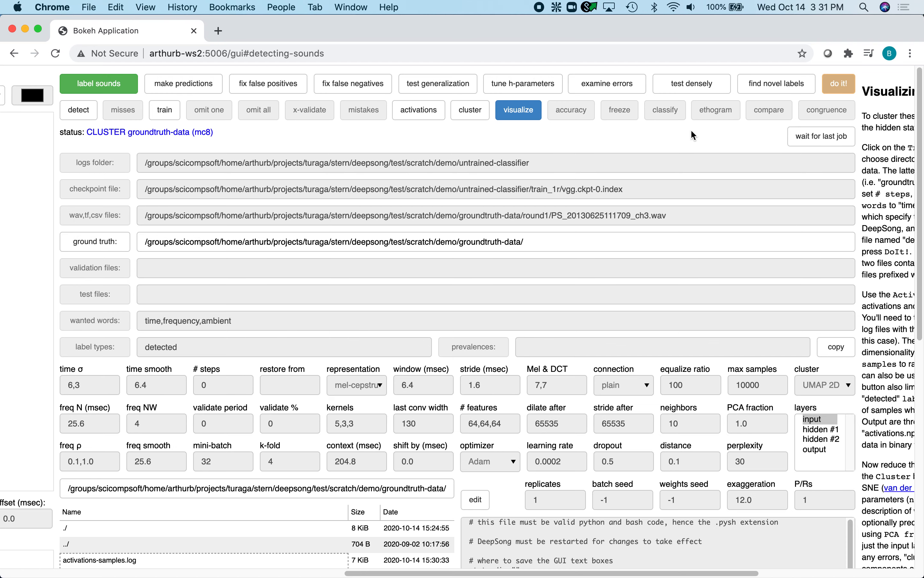
pyautogui.hscroll(-15, 691, 131)
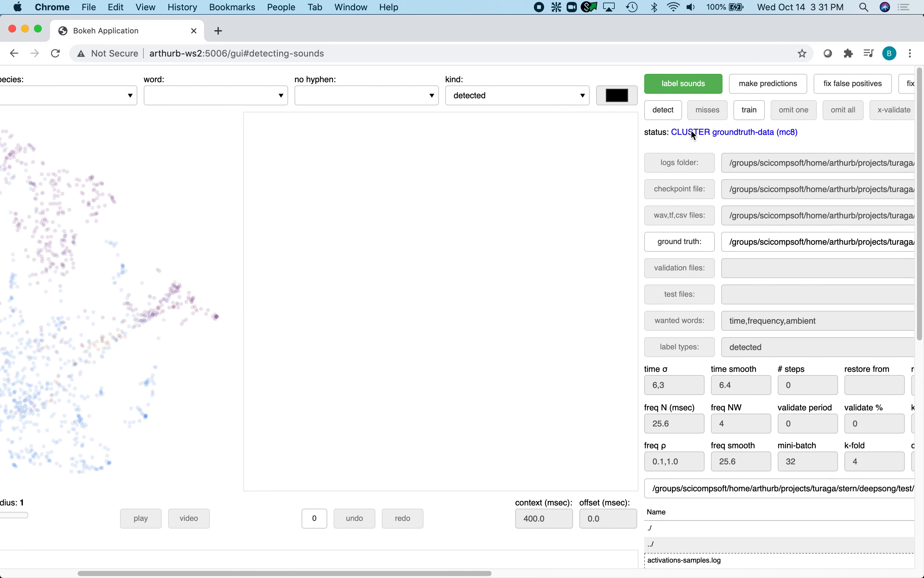
pyautogui.hscroll(-3, 690, 135)
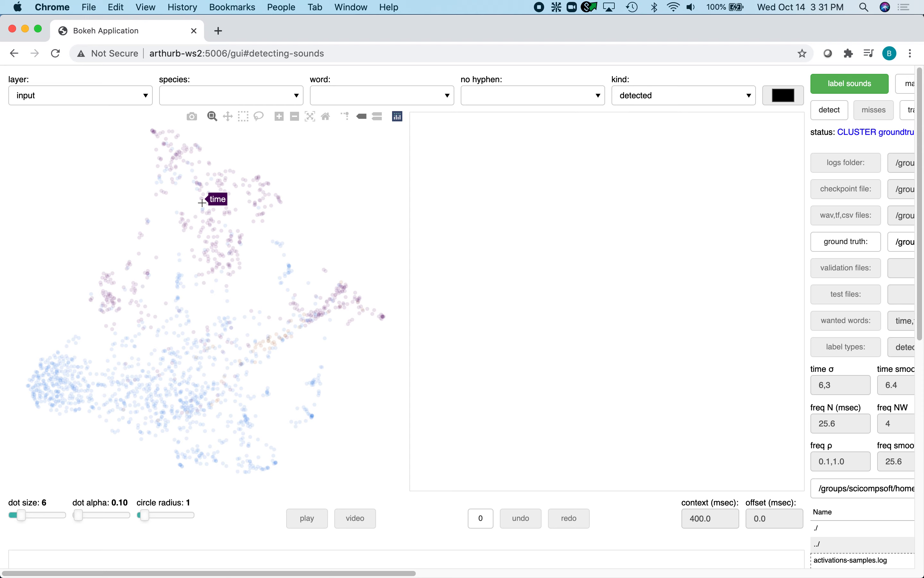
# Show the sound snippets around the purple time cluster near the plot's right edge and load one time snippet into the context window
pyautogui.click(326, 306)
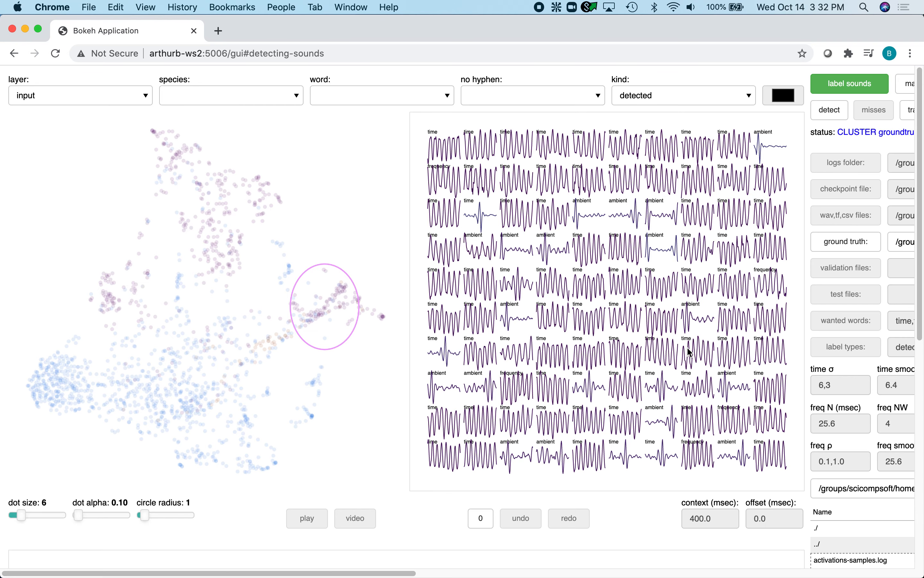
pyautogui.scroll(-5, 689, 352)
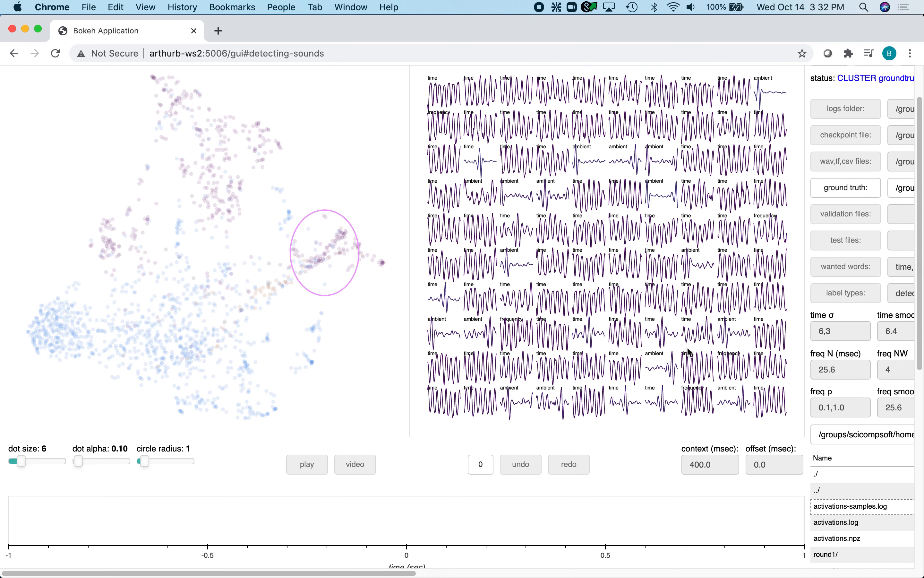
pyautogui.click(557, 237)
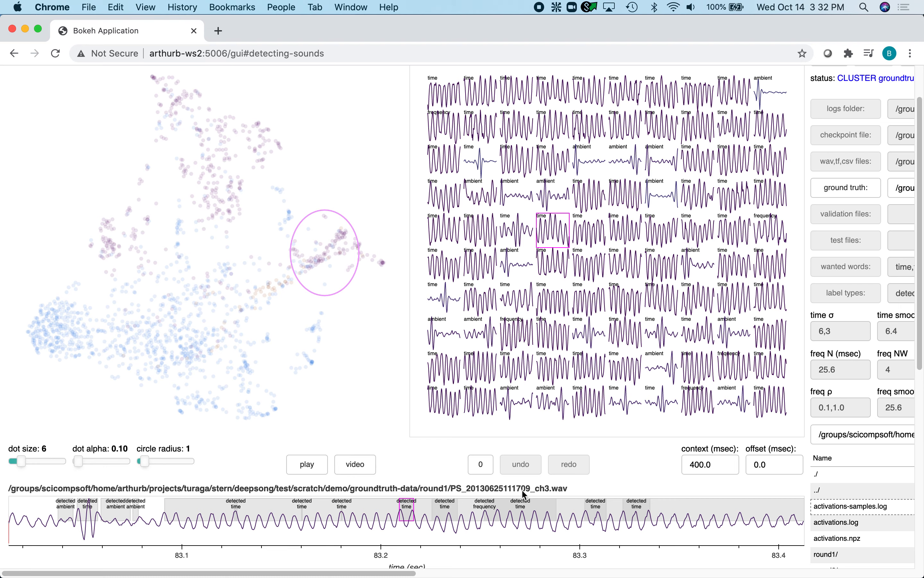
# Inspect the waveform around the selected snippet by widening the context to 1600 msec and panning forward, and reset the view
pyautogui.scroll(-2, 210, 459)
pyautogui.scroll(-2, 210, 459)
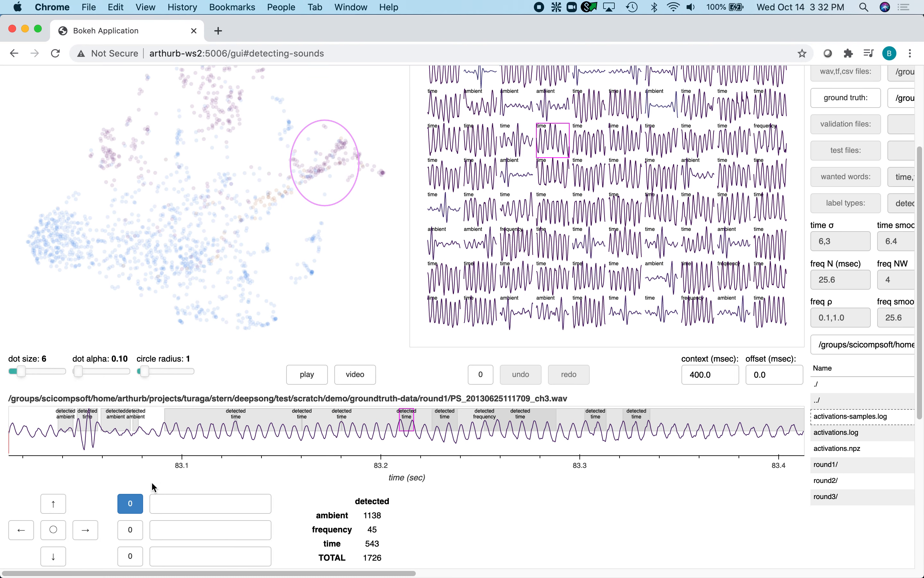
pyautogui.click(58, 556)
pyautogui.click(59, 557)
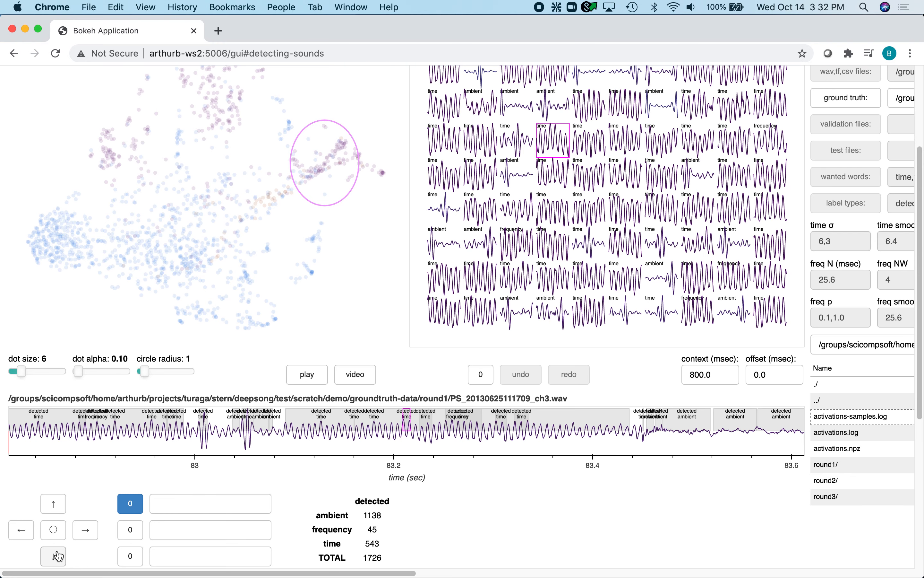
pyautogui.click(58, 556)
pyautogui.click(87, 531)
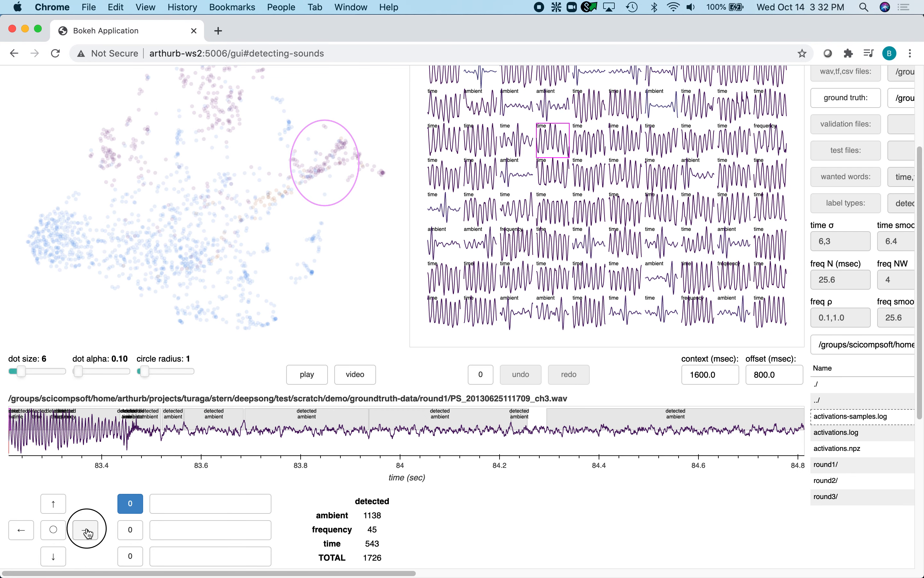
pyautogui.click(87, 531)
pyautogui.click(57, 531)
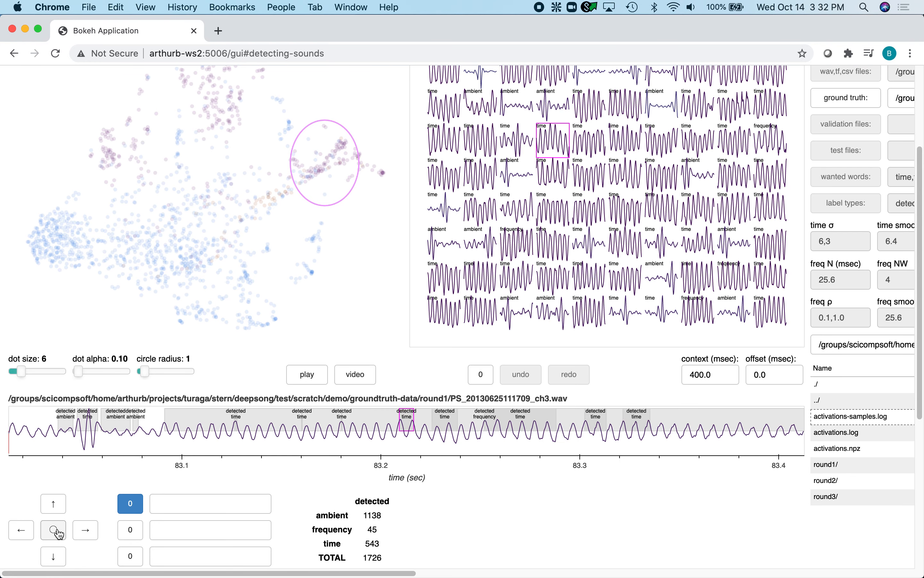
# Filter the clustered sounds by the no-hyphen labels ambient, frequency and time in turn, ending on frequency
pyautogui.scroll(5, 105, 489)
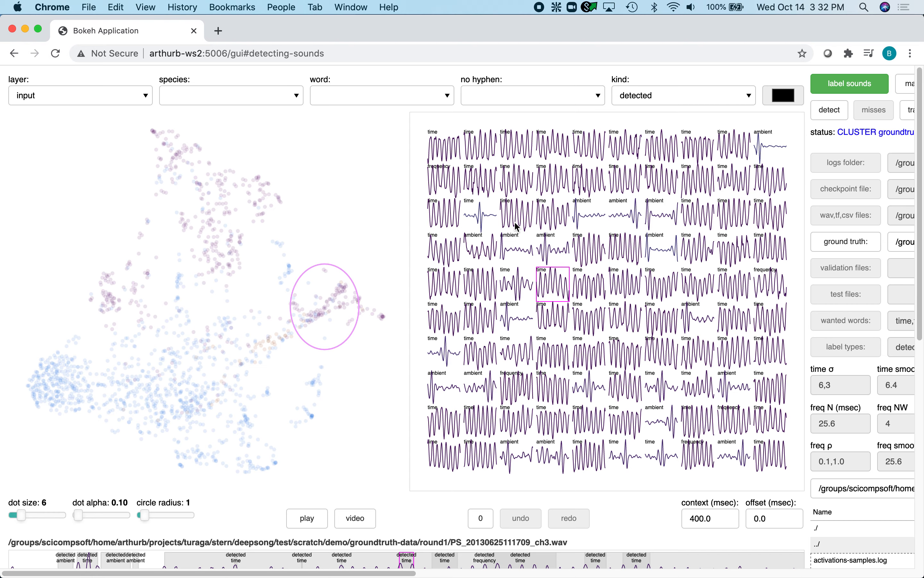
pyautogui.scroll(-7, 516, 227)
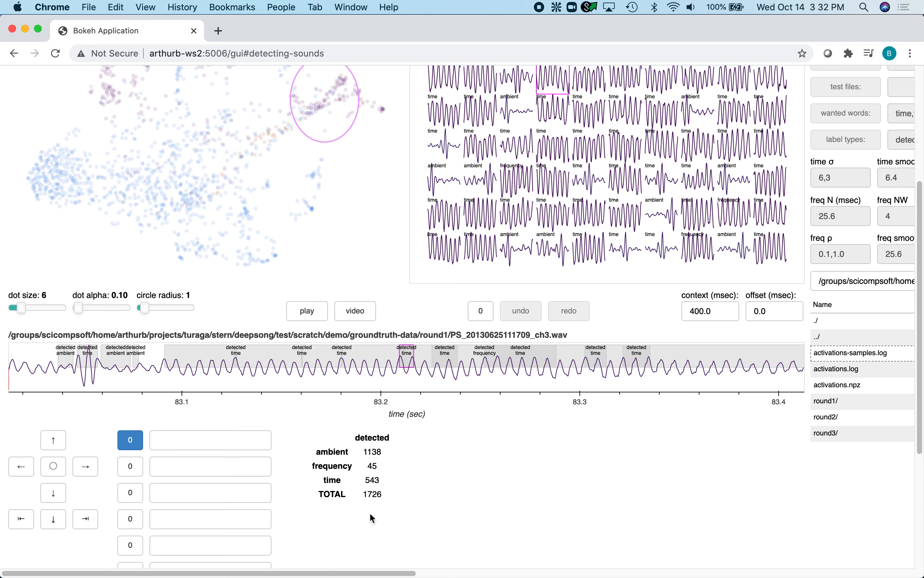
pyautogui.scroll(10, 358, 492)
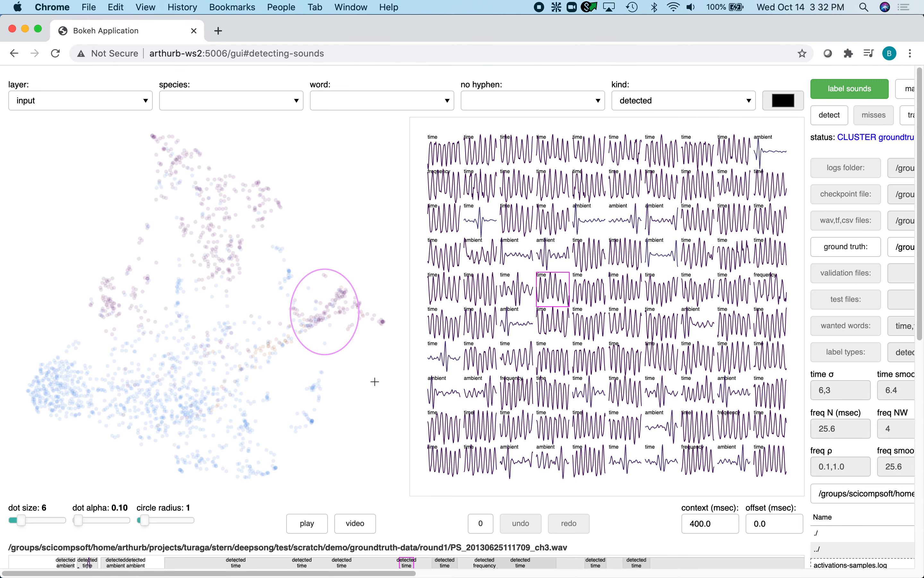
pyautogui.click(560, 92)
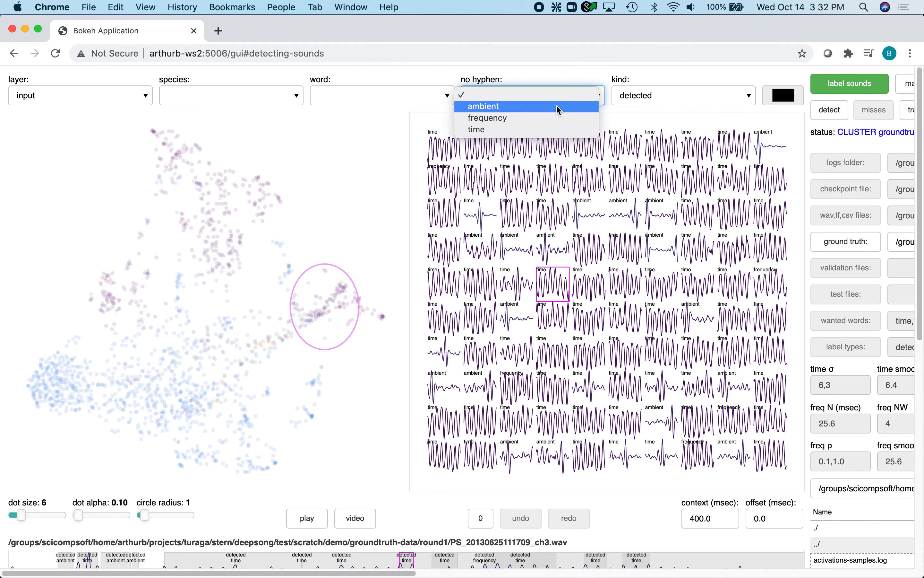
pyautogui.click(559, 110)
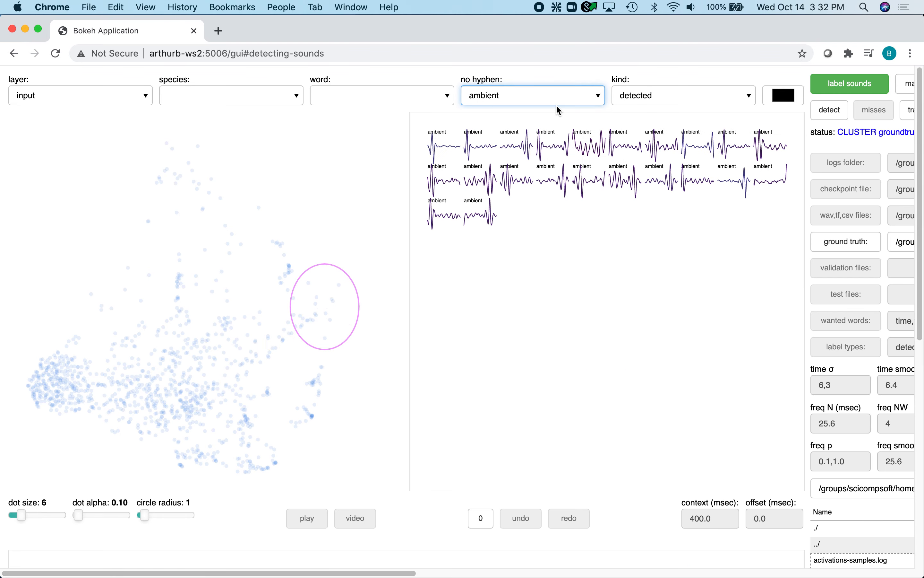
pyautogui.click(556, 104)
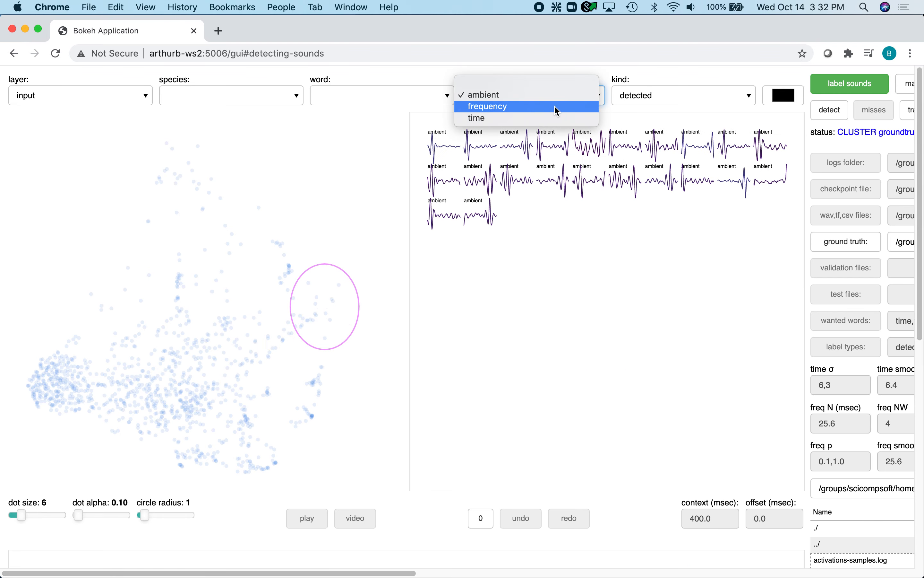
pyautogui.click(557, 110)
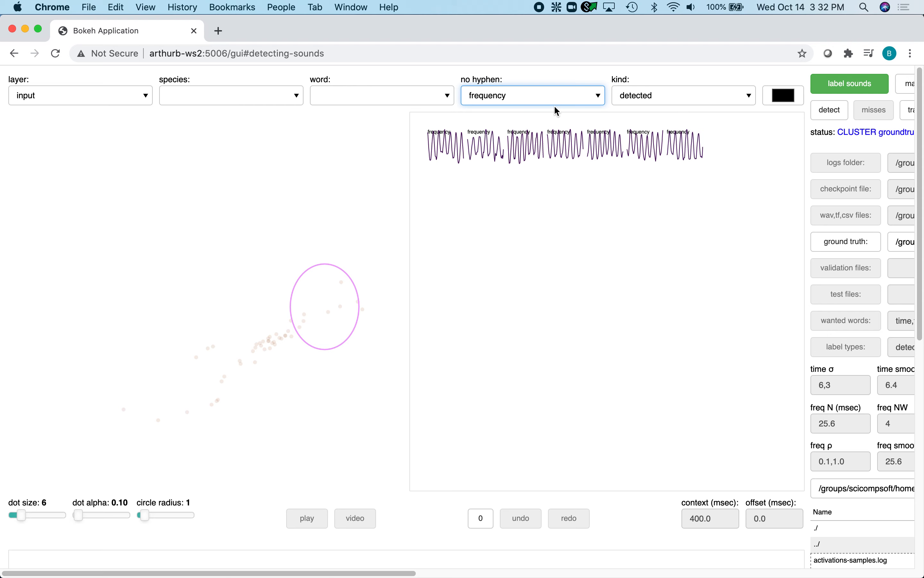
pyautogui.click(551, 97)
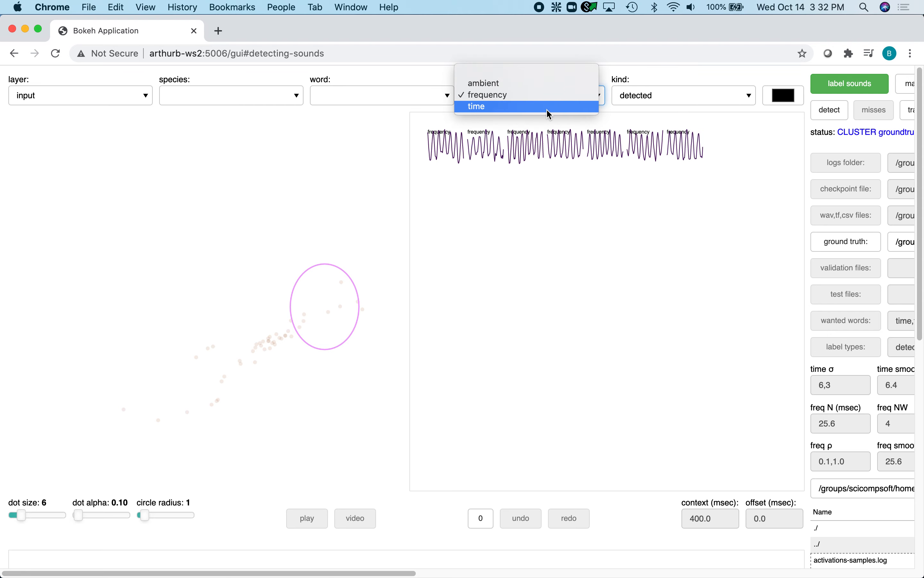
pyautogui.click(548, 107)
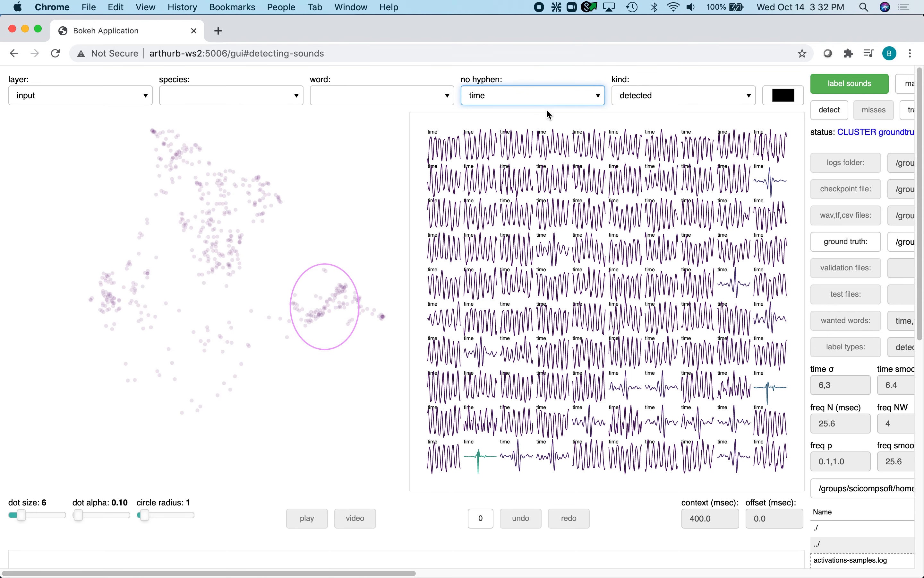
pyautogui.click(530, 95)
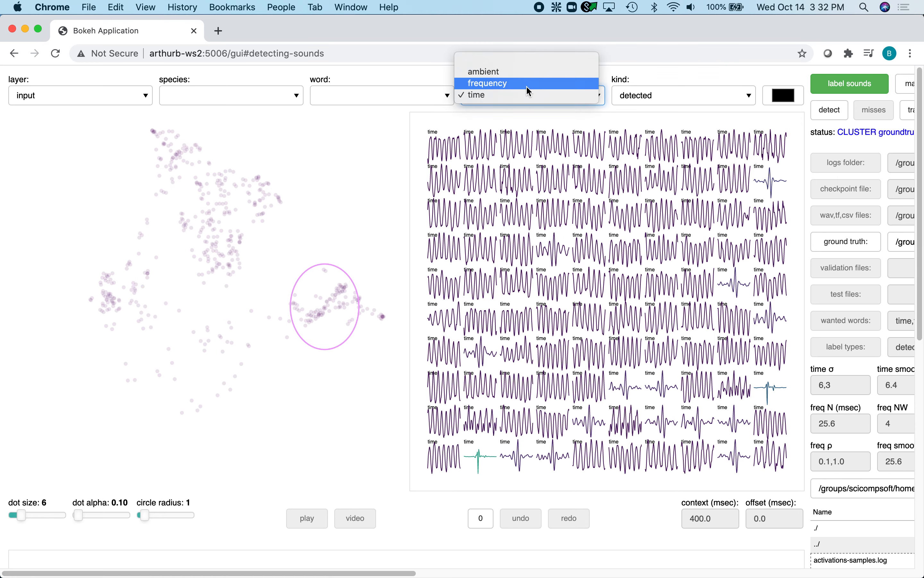
pyautogui.click(528, 85)
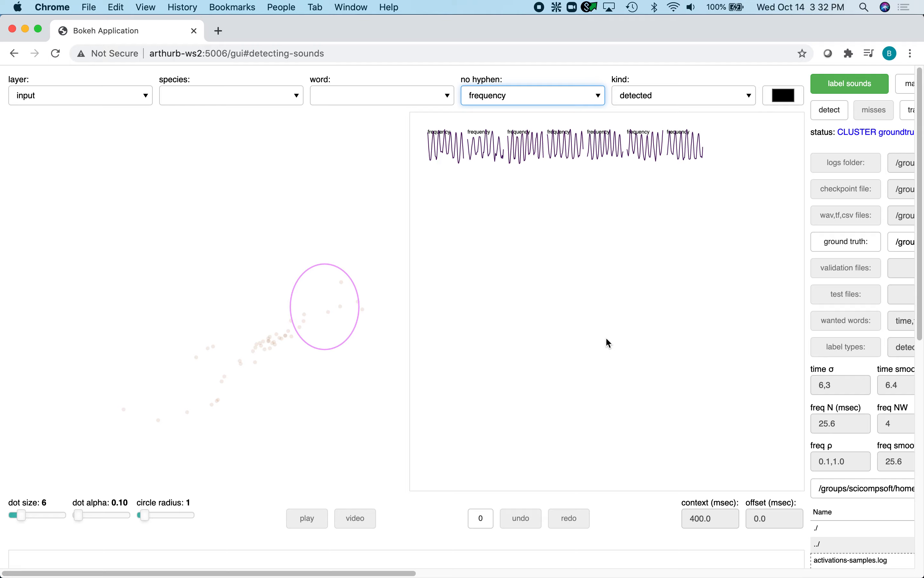
# Look up the Manually Annotating instructions in the tutorial documentation
pyautogui.hscroll(15, 606, 336)
pyautogui.scroll(-10, 606, 337)
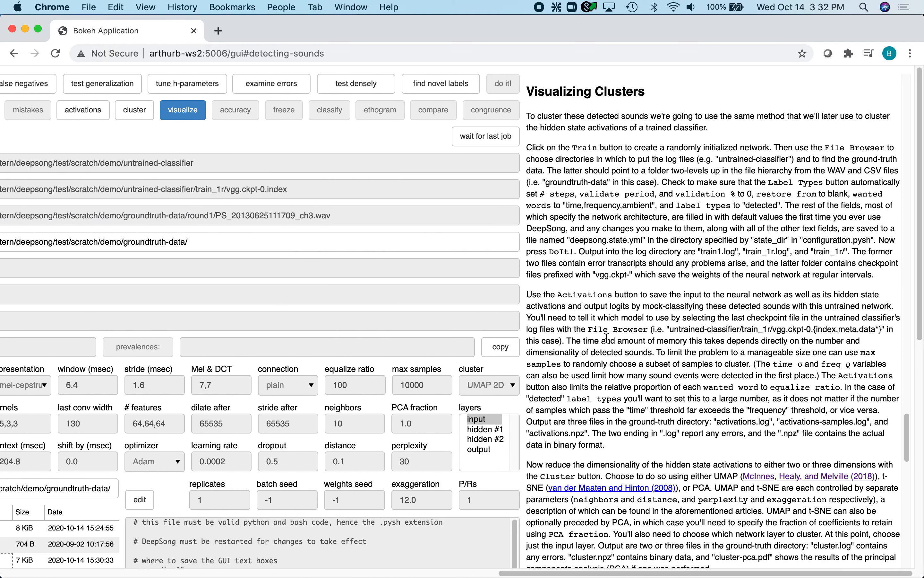
pyautogui.scroll(-5, 606, 338)
pyautogui.scroll(-3, 607, 343)
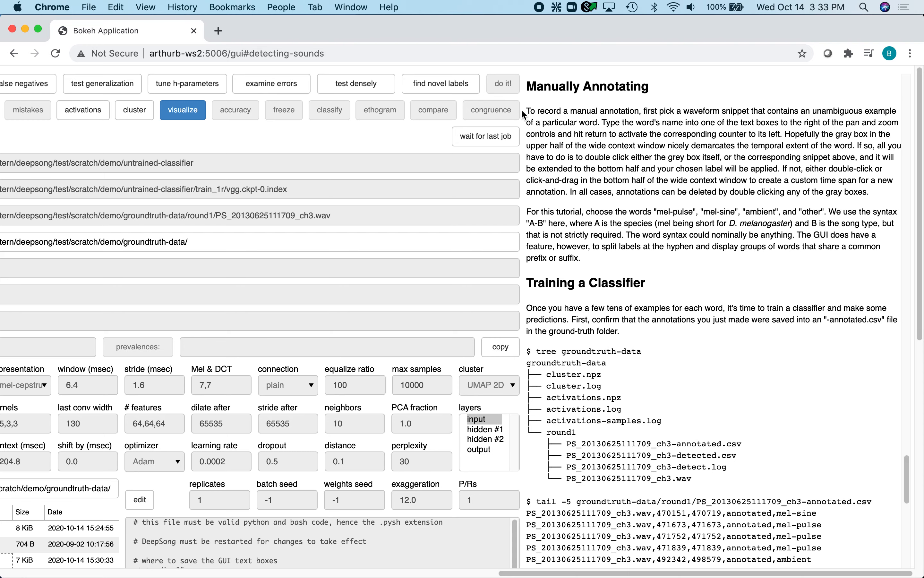
# Load the first frequency snippet into the waveform context window
pyautogui.hscroll(-10, 430, 243)
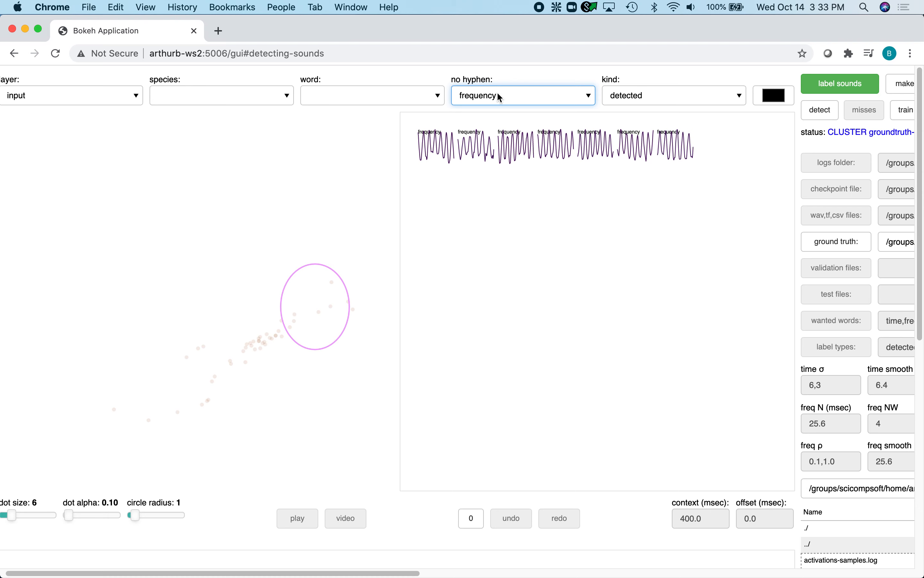
pyautogui.click(441, 145)
pyautogui.scroll(-5, 490, 291)
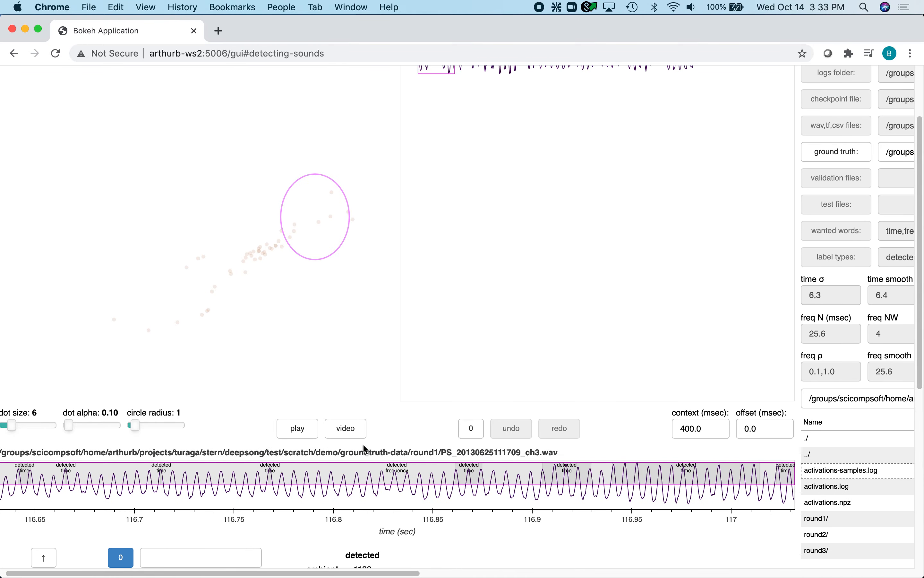
# Widen the context to 1600 msec and annotate the waveform from about 116.33 to 117.31 s with a new sine label
pyautogui.scroll(-3, 407, 501)
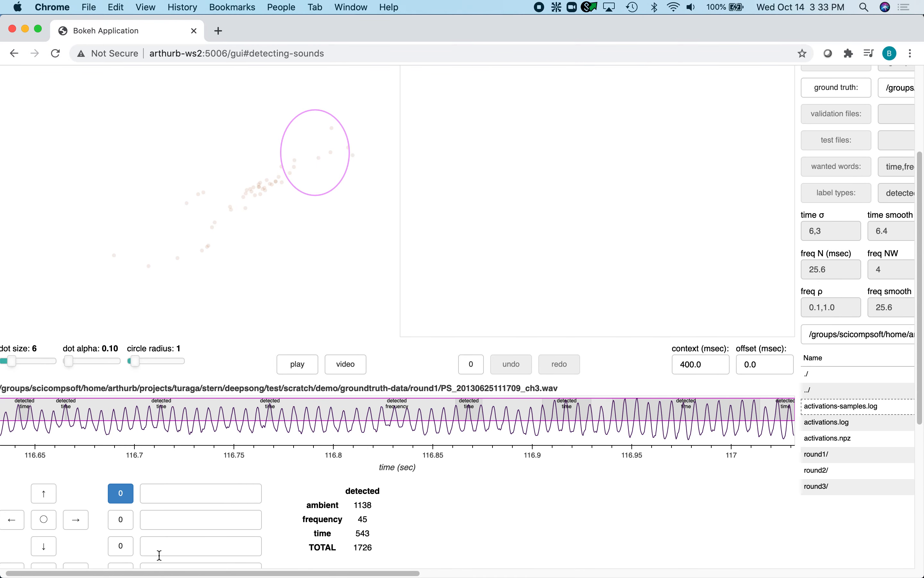
pyautogui.click(49, 550)
pyautogui.click(52, 551)
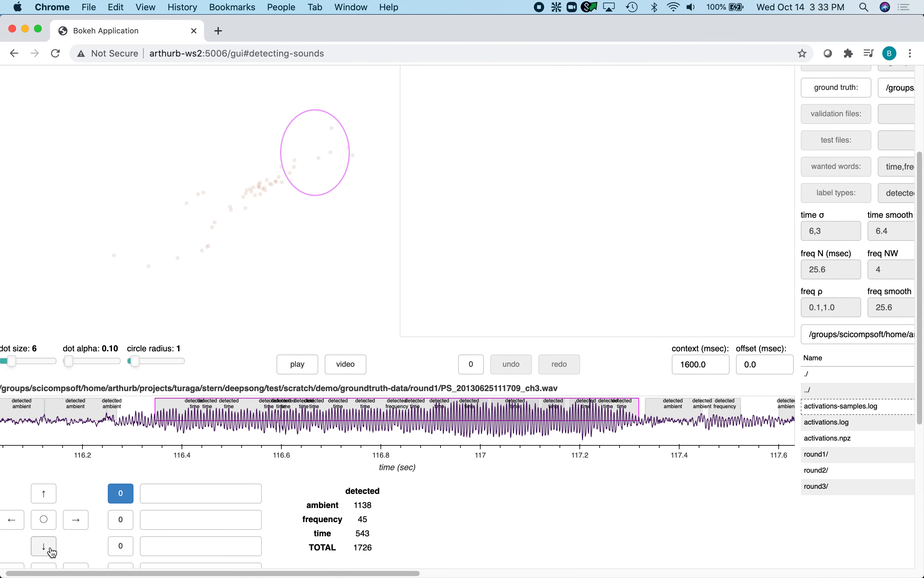
pyautogui.click(150, 492)
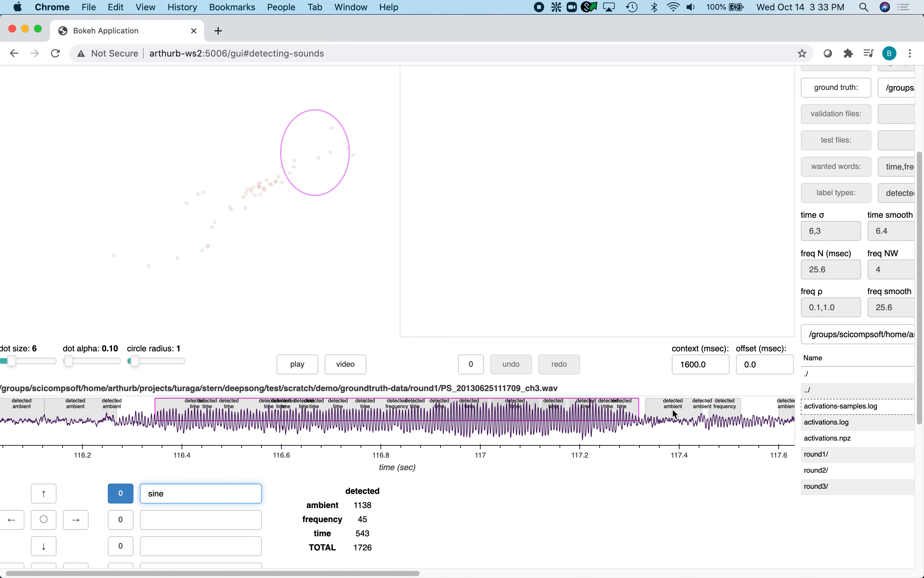
pyautogui.moveTo(149, 438); pyautogui.dragTo(631, 438)
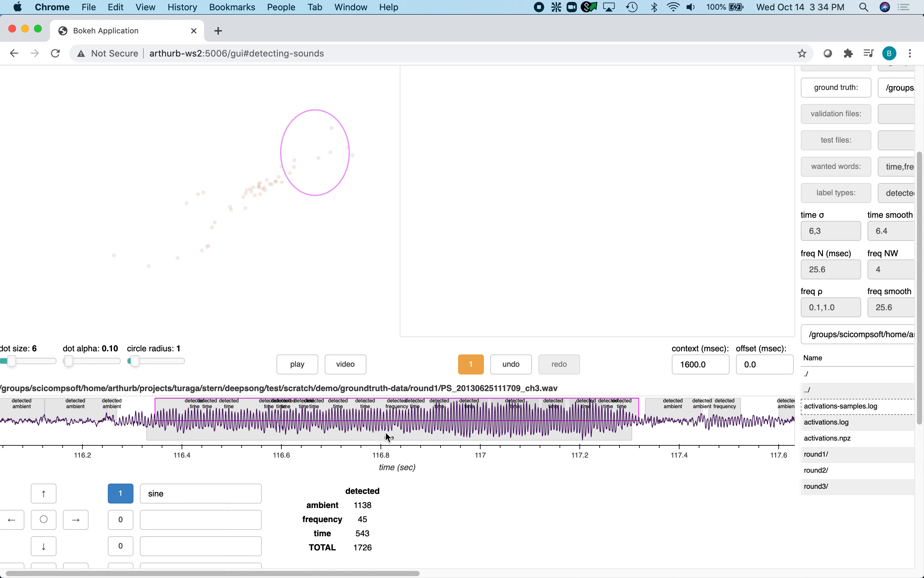
# Load the third frequency snippet and annotate its waveform from about 140.25 to 141.22 s as sine
pyautogui.scroll(5, 396, 239)
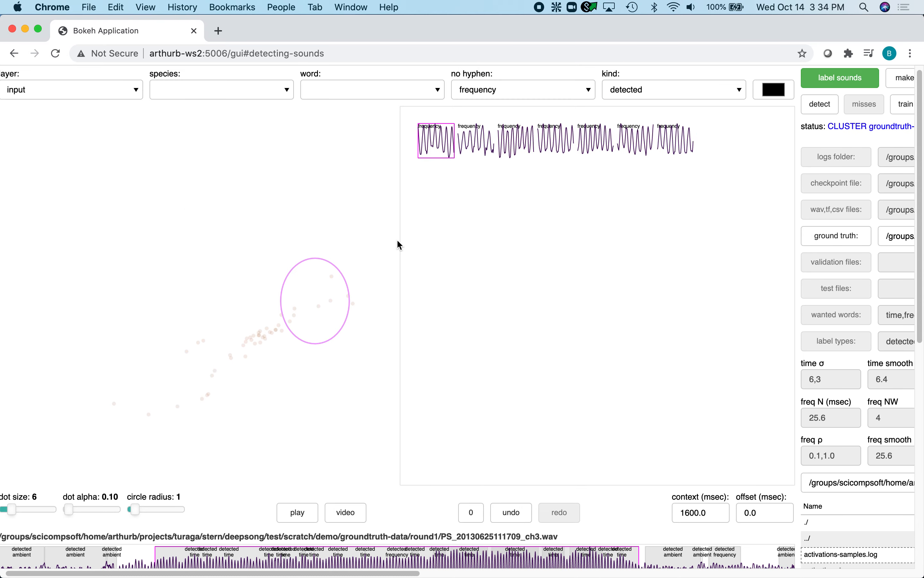
pyautogui.click(519, 143)
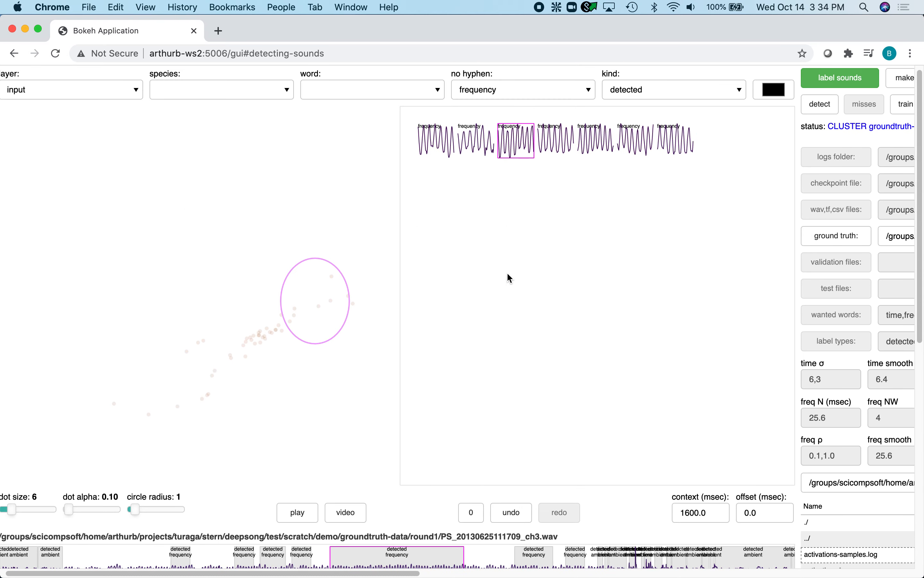
pyautogui.scroll(-4, 509, 278)
pyautogui.moveTo(119, 443); pyautogui.dragTo(601, 451)
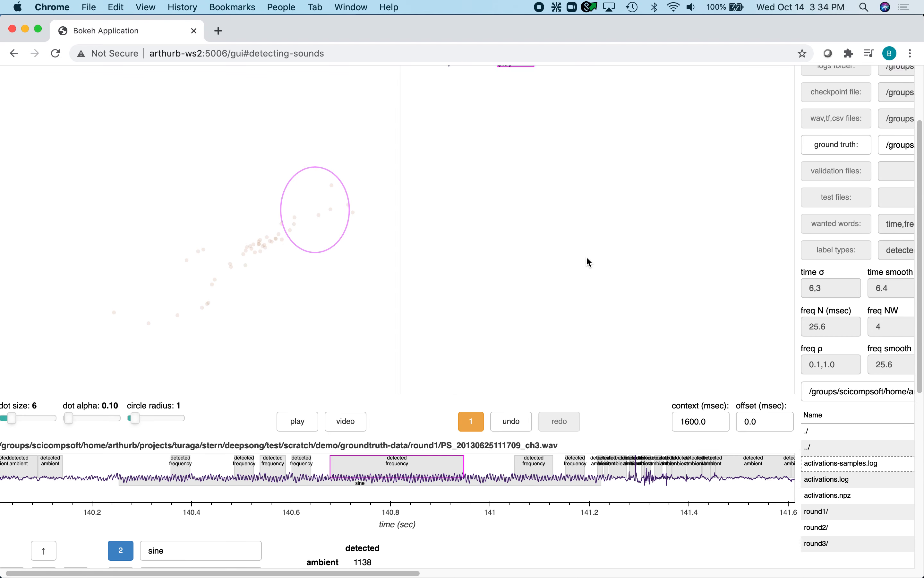
# Add pulse and ambient as the second and third annotation labels
pyautogui.scroll(-2, 586, 262)
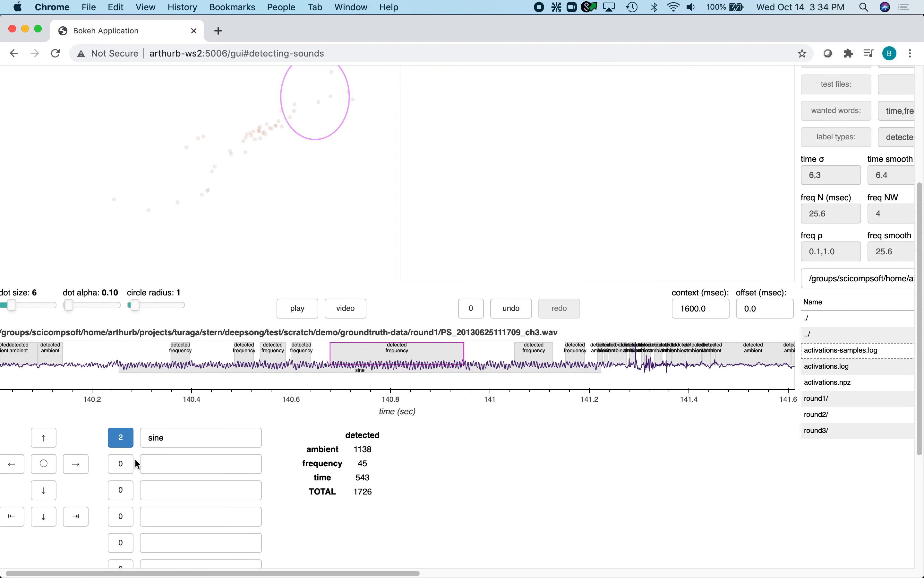
pyautogui.click(150, 466)
pyautogui.write('pulse')
pyautogui.press('Tab')
pyautogui.write('a')
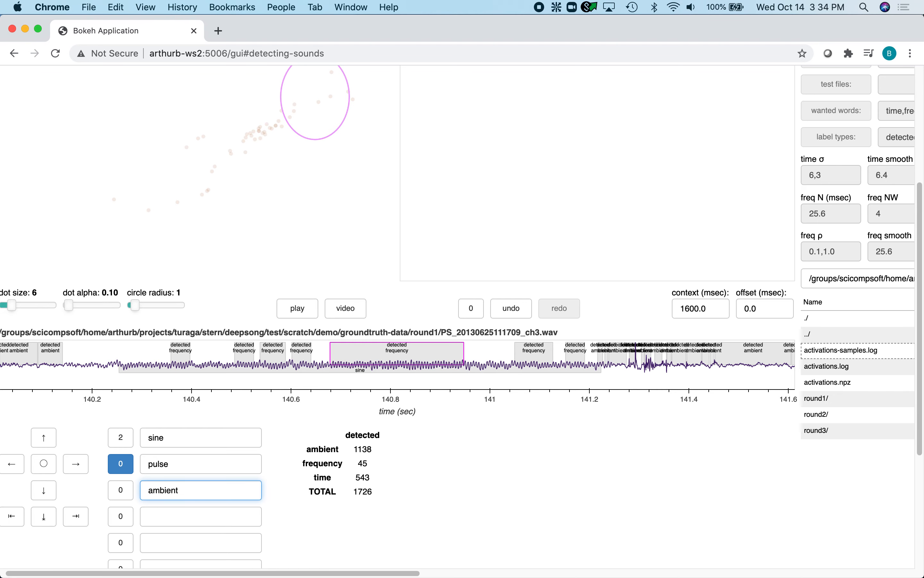
# Load the fifth frequency snippet into the waveform window and narrow the context to 800 msec
pyautogui.scroll(5, 239, 437)
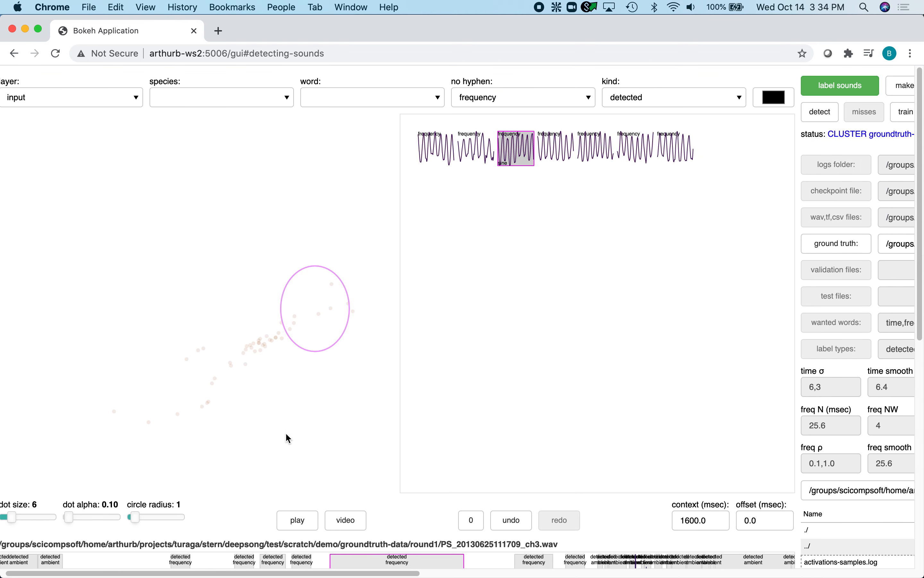
pyautogui.click(593, 146)
pyautogui.scroll(-5, 566, 271)
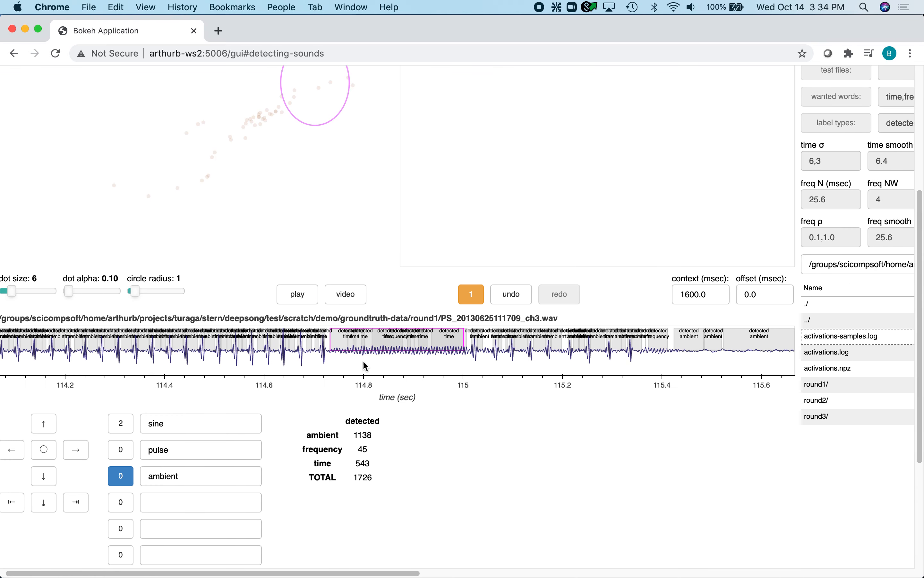
pyautogui.click(44, 423)
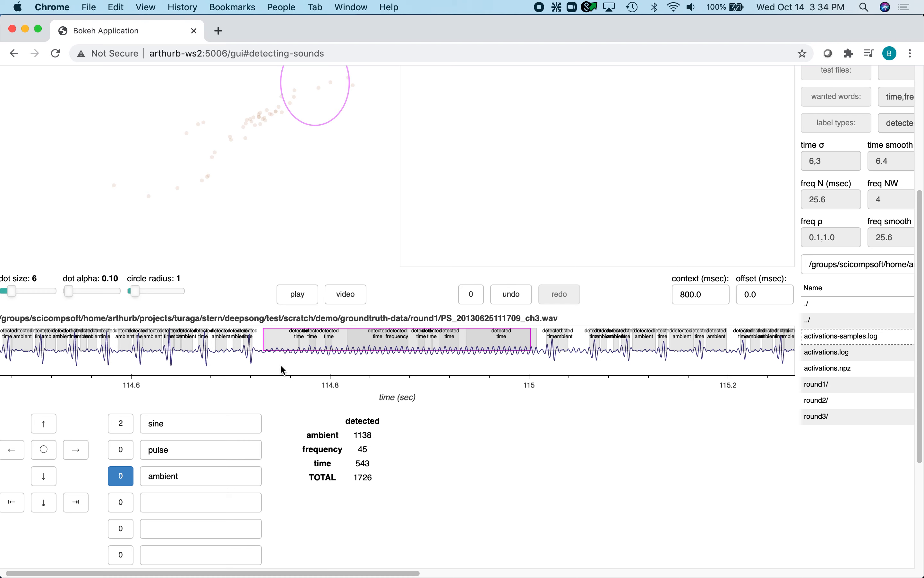
# Undo a trial ambient annotation of the detected time interval from about 114.73 to 115 s and annotate that interval as sine
pyautogui.doubleClick(271, 338)
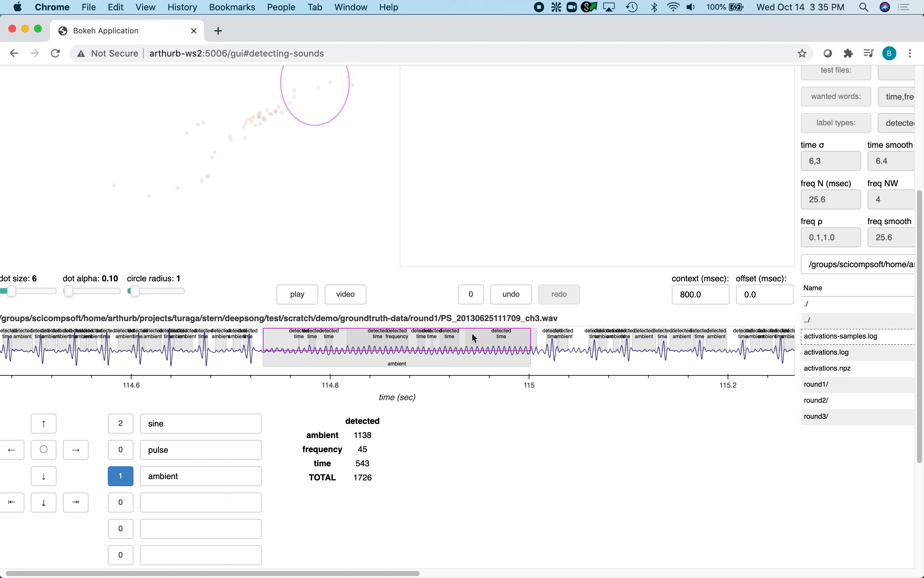
pyautogui.click(511, 294)
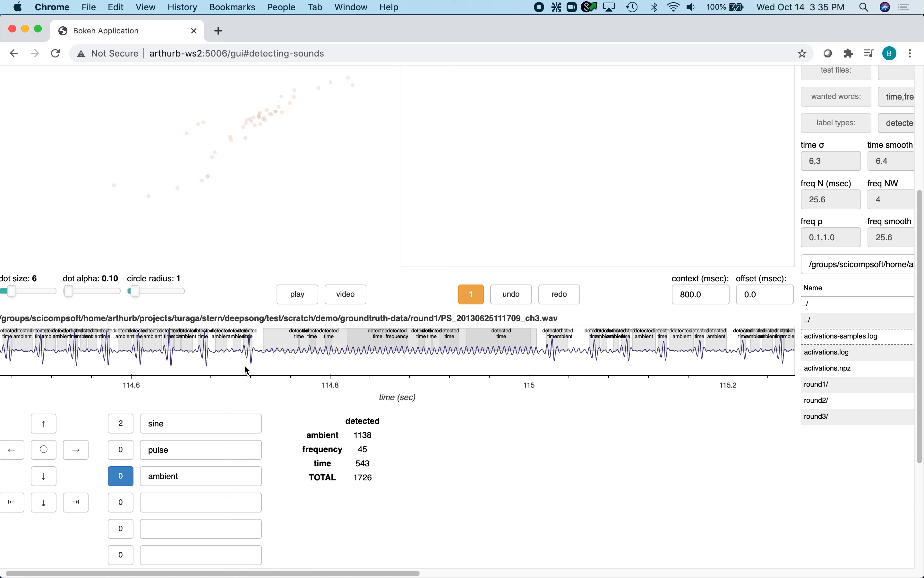
pyautogui.click(121, 423)
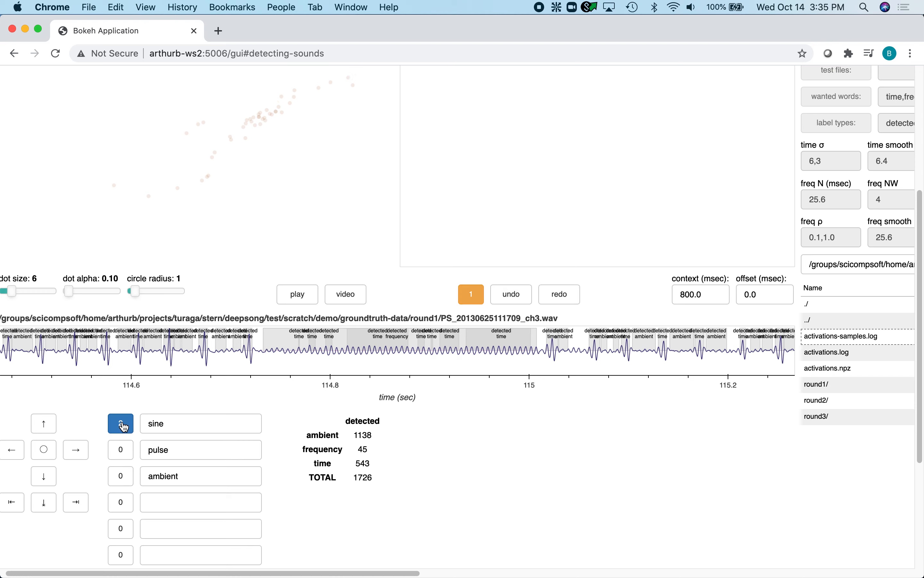
pyautogui.click(270, 341)
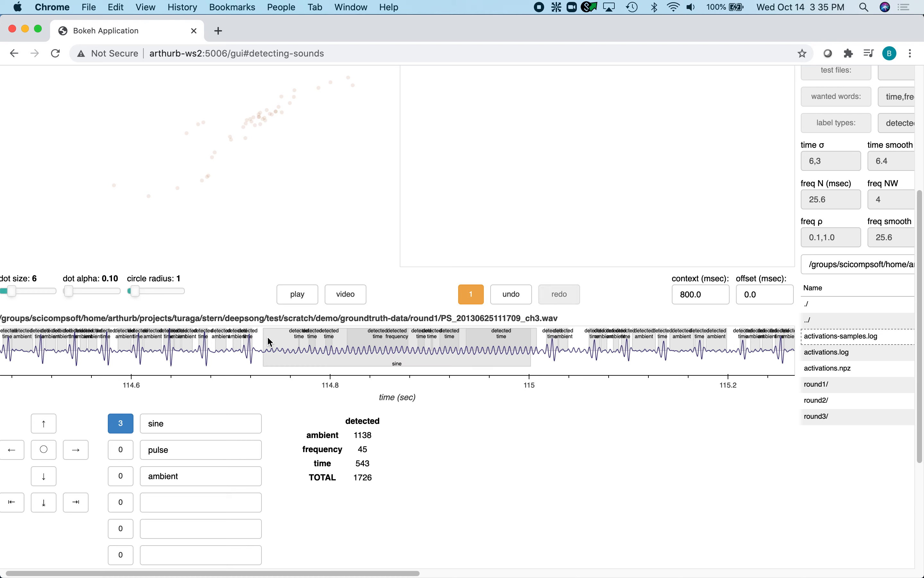
# Annotate each of the eight waveform peaks before the sine interval, from about 114.48 to 114.72 s, as pulse
pyautogui.click(121, 449)
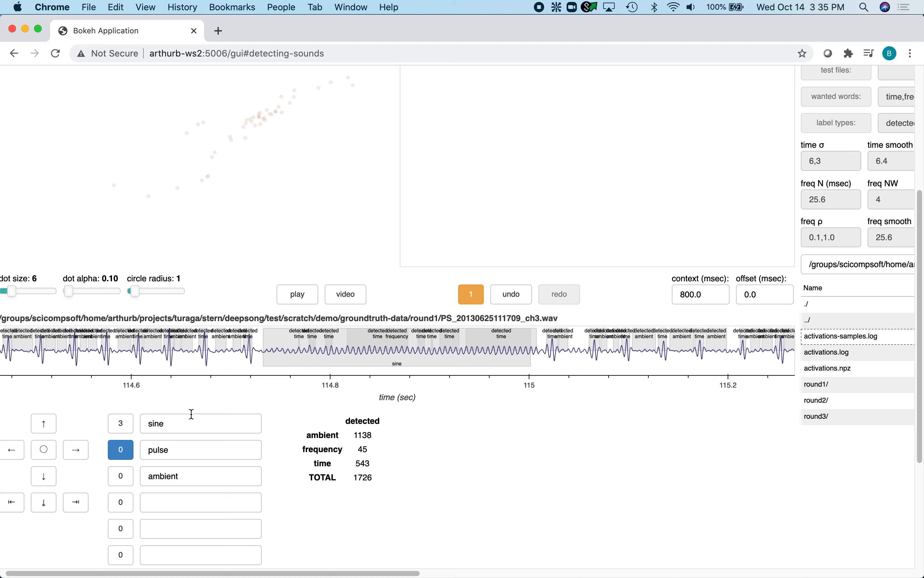
pyautogui.click(248, 365)
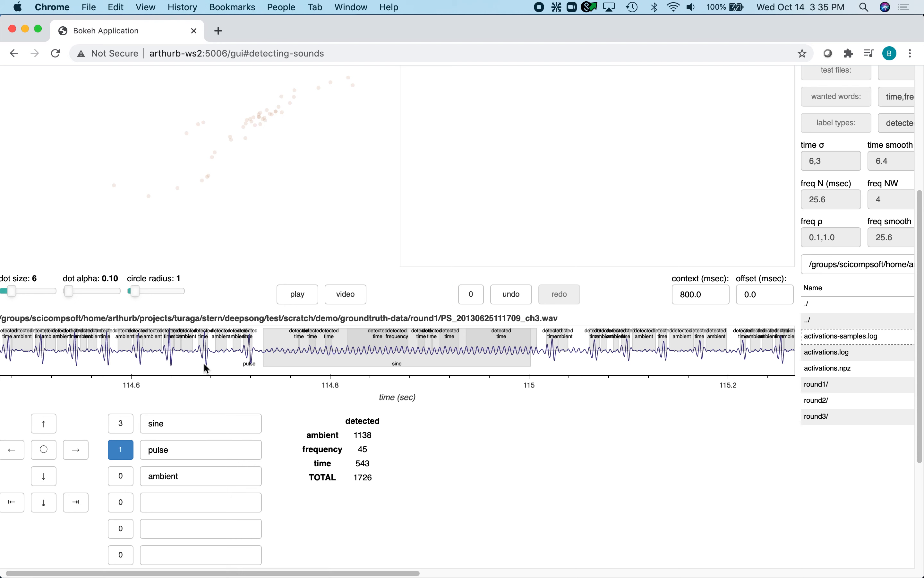
pyautogui.click(206, 367)
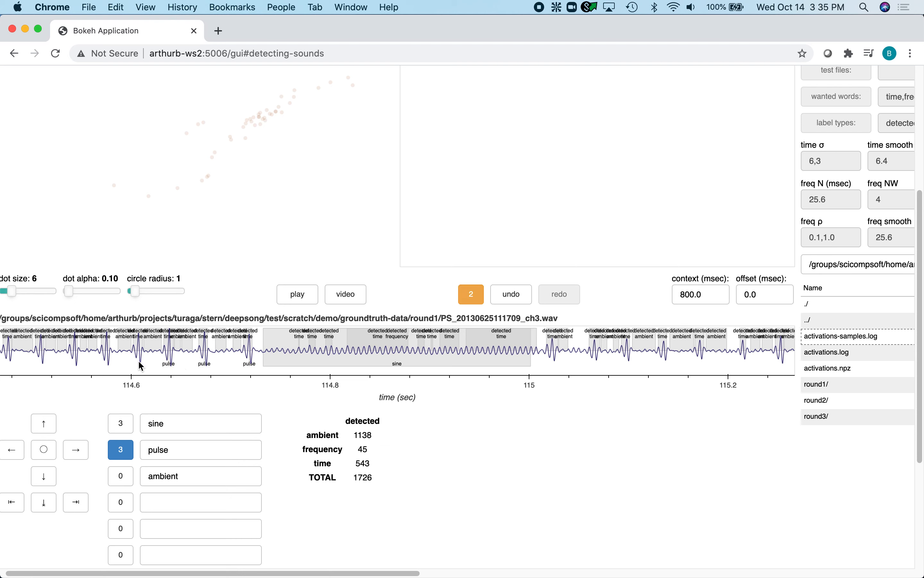
pyautogui.click(107, 364)
pyautogui.click(75, 363)
pyautogui.click(42, 365)
pyautogui.click(10, 364)
# Annotate each of the seven waveform peaks after the sine interval, from about 115.02 to 115.26 s, as pulse
pyautogui.click(552, 363)
pyautogui.click(593, 363)
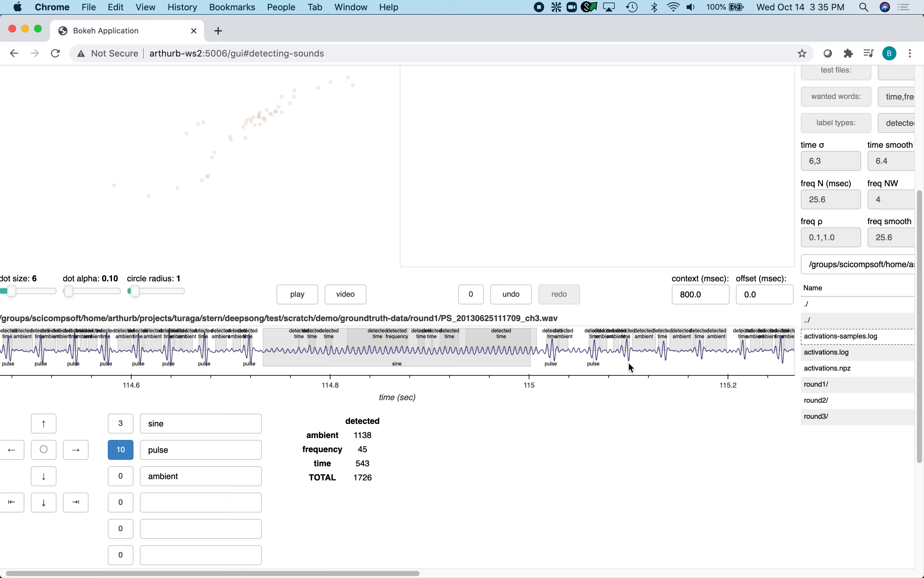
pyautogui.click(629, 365)
pyautogui.click(665, 366)
pyautogui.click(702, 356)
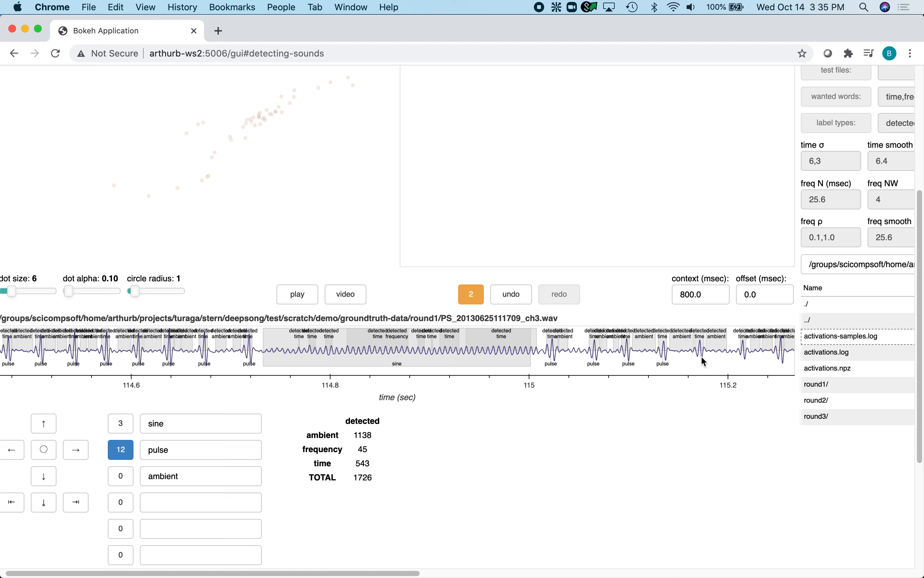
pyautogui.click(747, 365)
pyautogui.click(785, 366)
# Load the first snippet from the lower group of frequency dots and annotate about 101.86 to 102.13 s as sine
pyautogui.scroll(6, 605, 220)
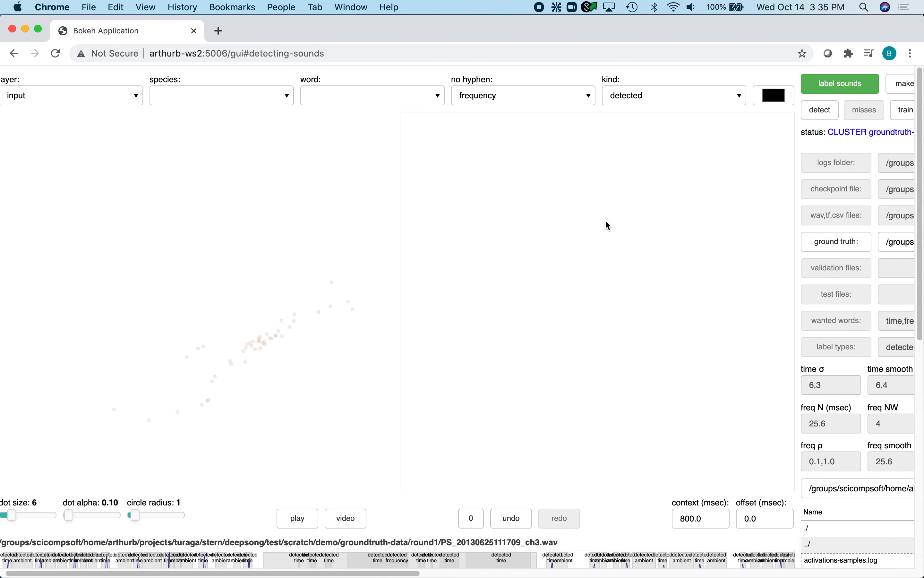
pyautogui.moveTo(220, 373)
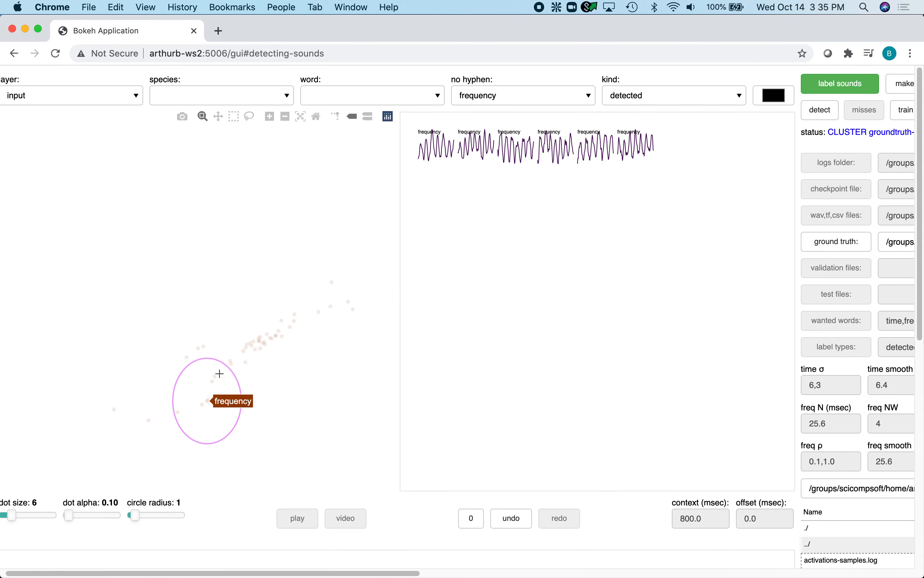
pyautogui.click(436, 158)
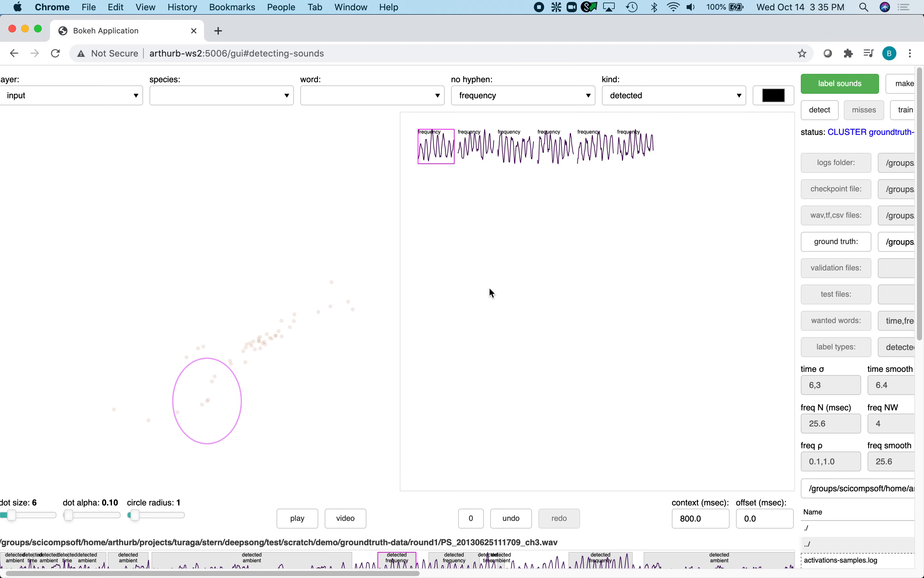
pyautogui.scroll(-5, 490, 289)
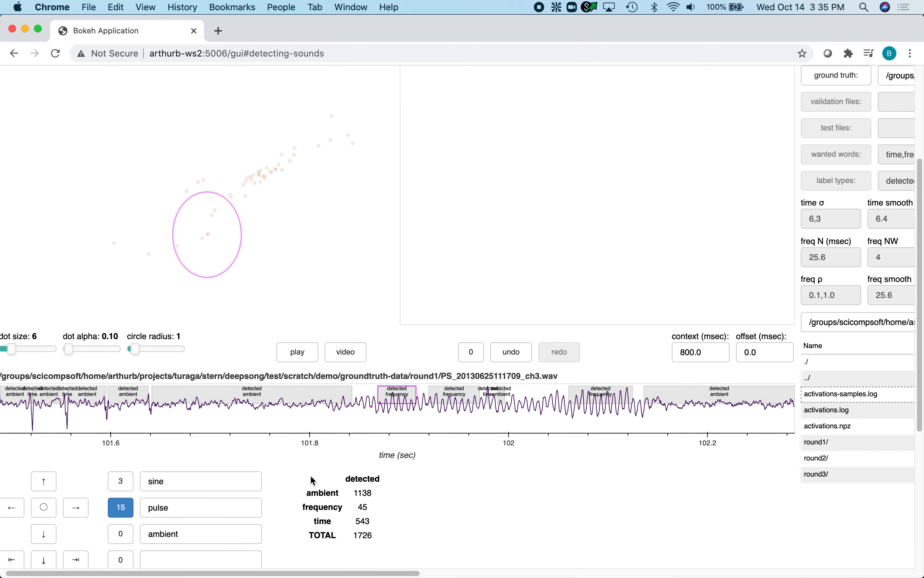
pyautogui.click(124, 484)
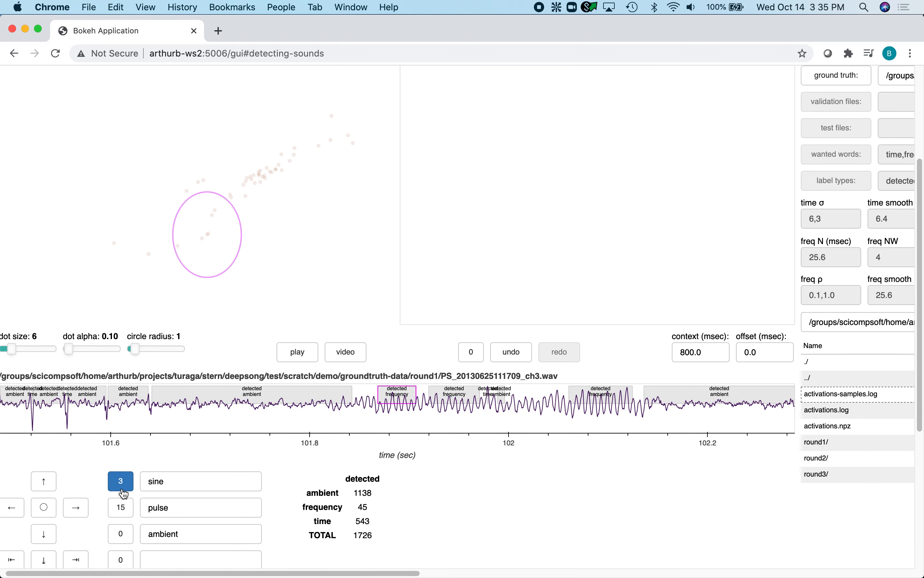
pyautogui.moveTo(370, 414); pyautogui.dragTo(637, 420)
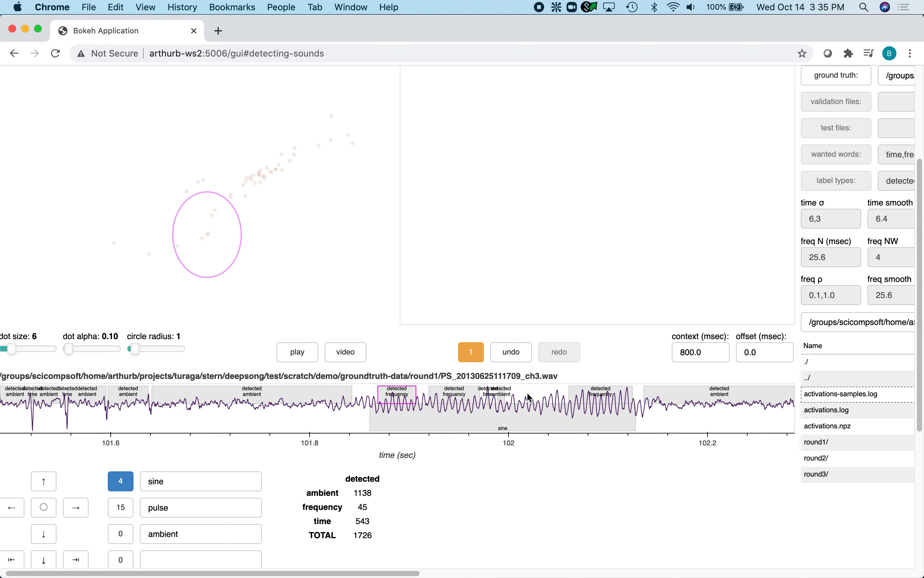
# Load the second snippet of this group and annotate its waveform from about 159.43 to 159.53 s as sine
pyautogui.scroll(5, 543, 274)
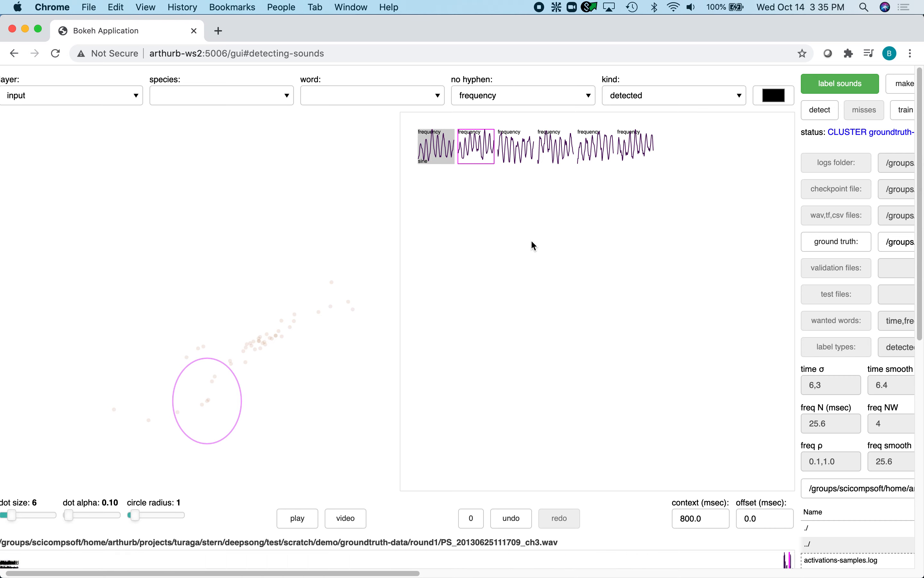
pyautogui.scroll(-5, 533, 245)
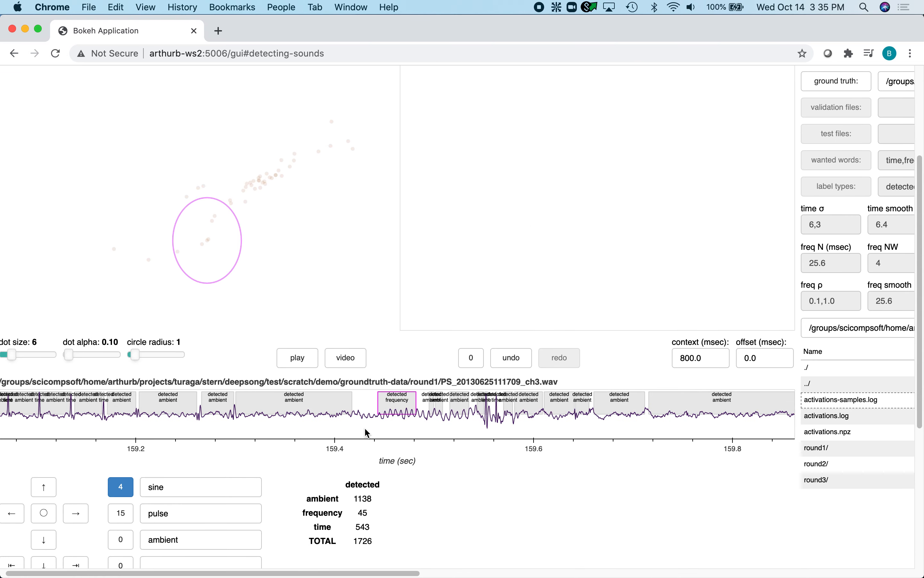
pyautogui.moveTo(368, 432); pyautogui.dragTo(469, 429)
# Load the third snippet of this group and annotate its waveform from about 117.45 to 117.59 s as sine
pyautogui.scroll(3, 486, 167)
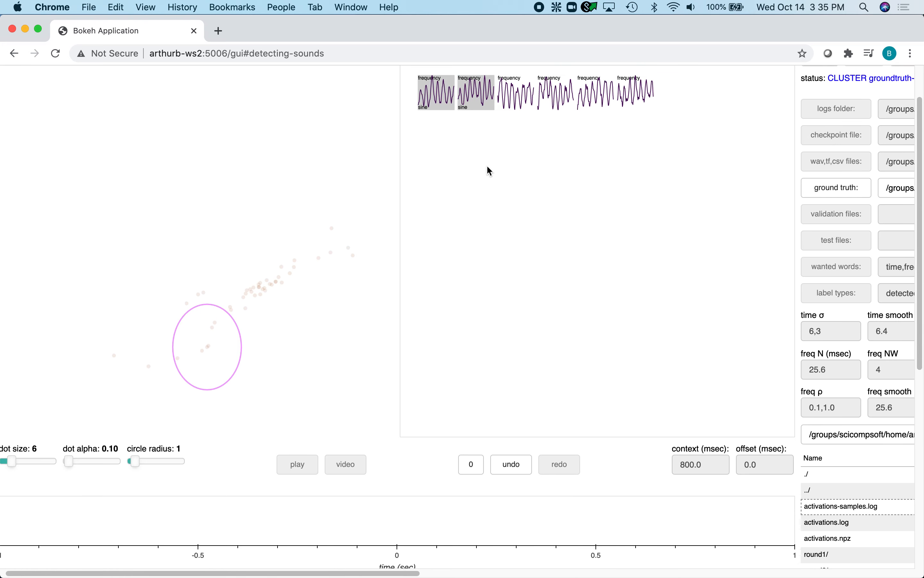
pyautogui.click(518, 103)
pyautogui.scroll(-3, 583, 288)
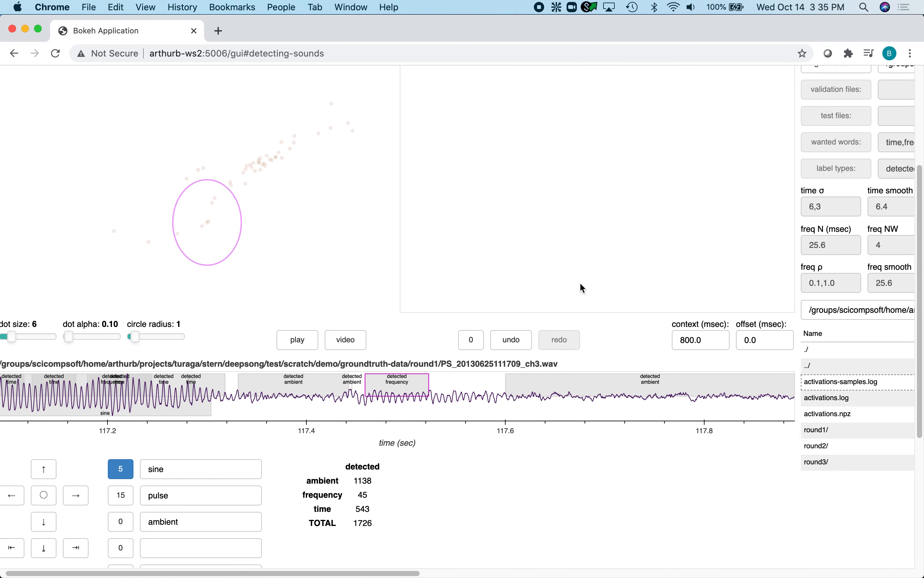
pyautogui.moveTo(361, 410); pyautogui.dragTo(498, 413)
# Load the fourth snippet of this group and annotate its waveform from about 73.06 to 73.51 s as sine
pyautogui.scroll(5, 500, 344)
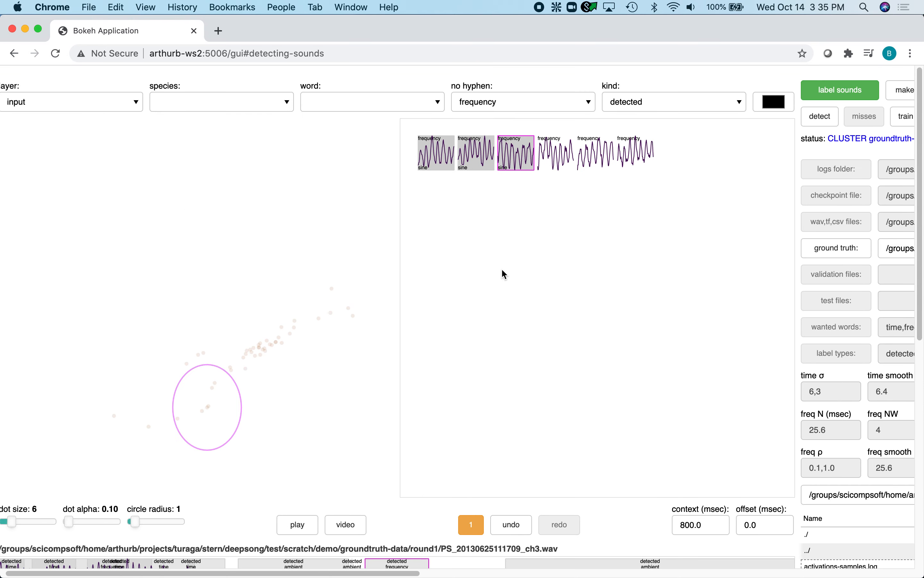
pyautogui.click(550, 159)
pyautogui.scroll(-3, 533, 291)
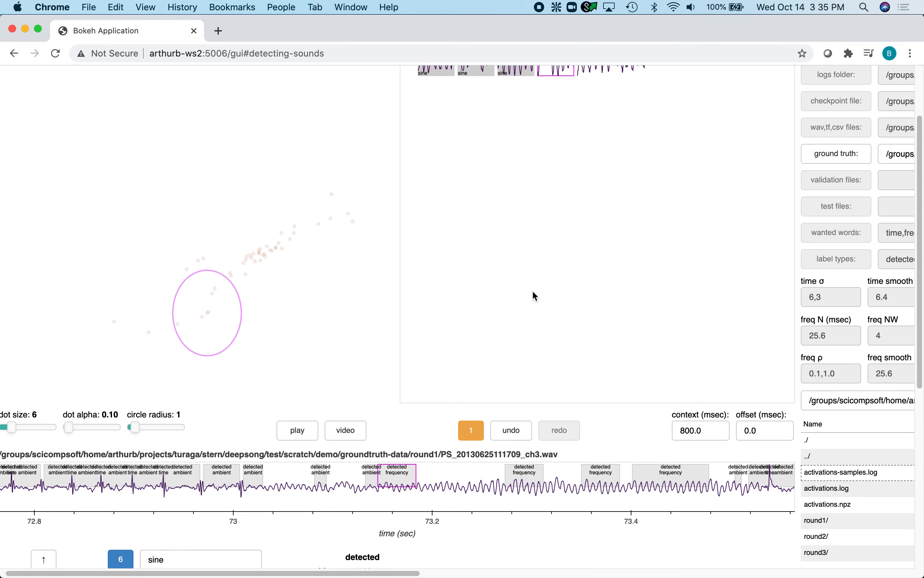
pyautogui.moveTo(288, 459); pyautogui.dragTo(742, 457)
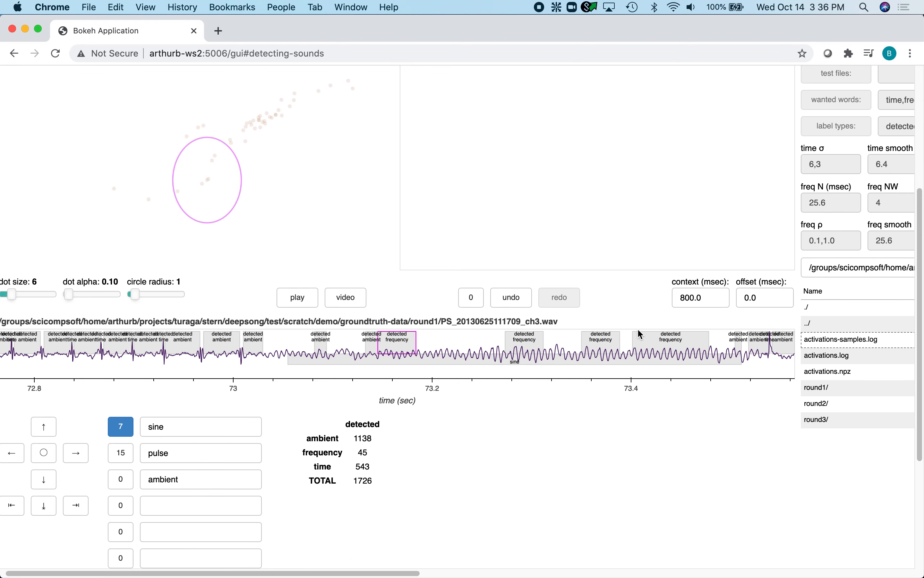
pyautogui.scroll(2, 553, 267)
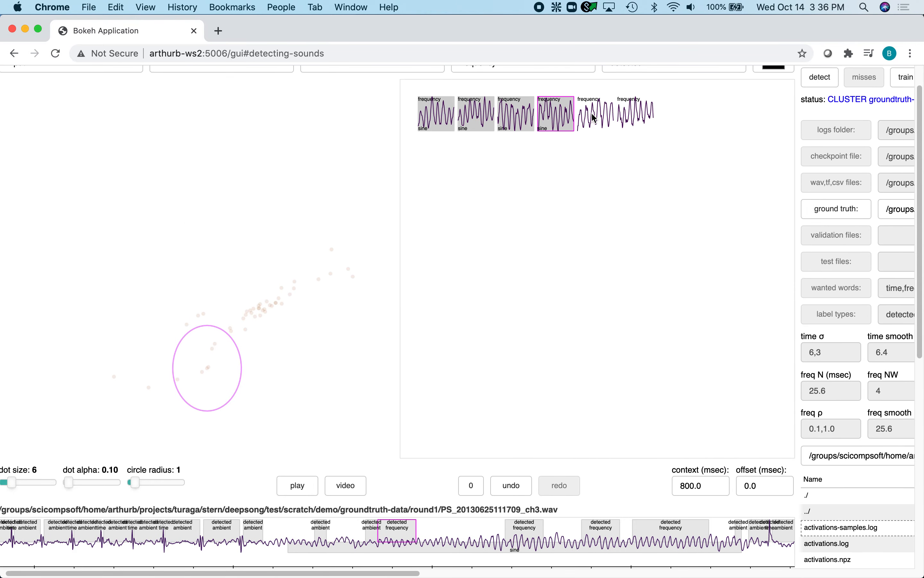
# Load the fifth snippet of this group and annotate its waveform from about 98.92 to 99.70 s as sine
pyautogui.click(591, 115)
pyautogui.scroll(-4, 606, 280)
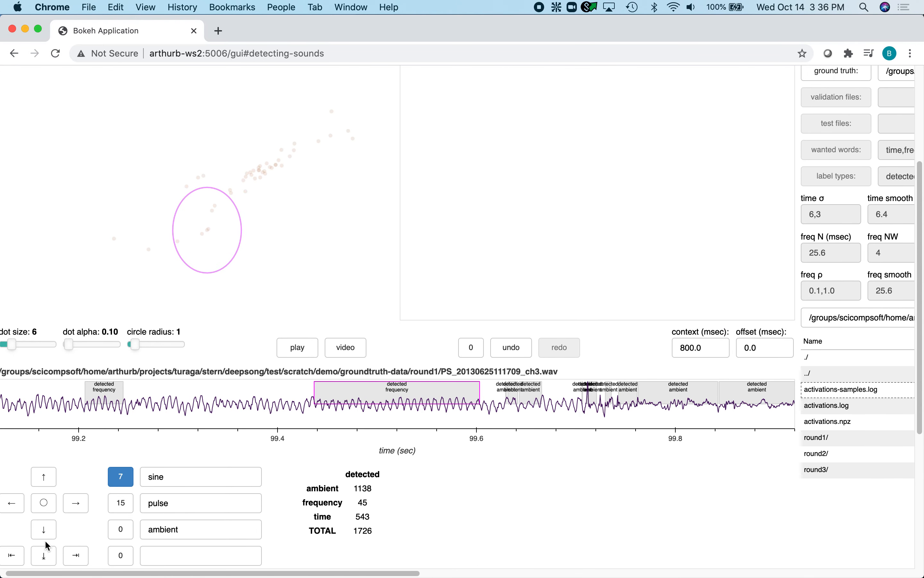
pyautogui.click(45, 538)
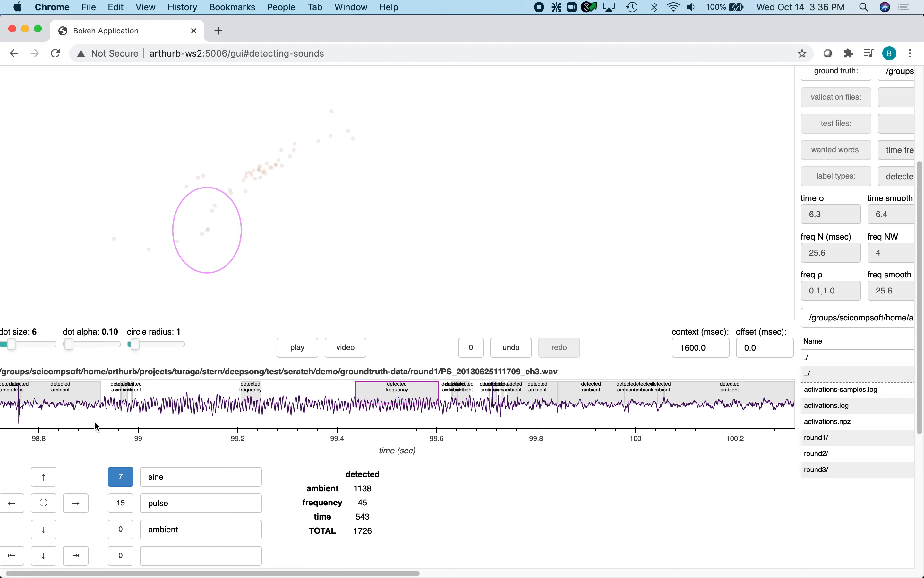
pyautogui.moveTo(98, 425); pyautogui.dragTo(488, 408)
pyautogui.scroll(5, 547, 219)
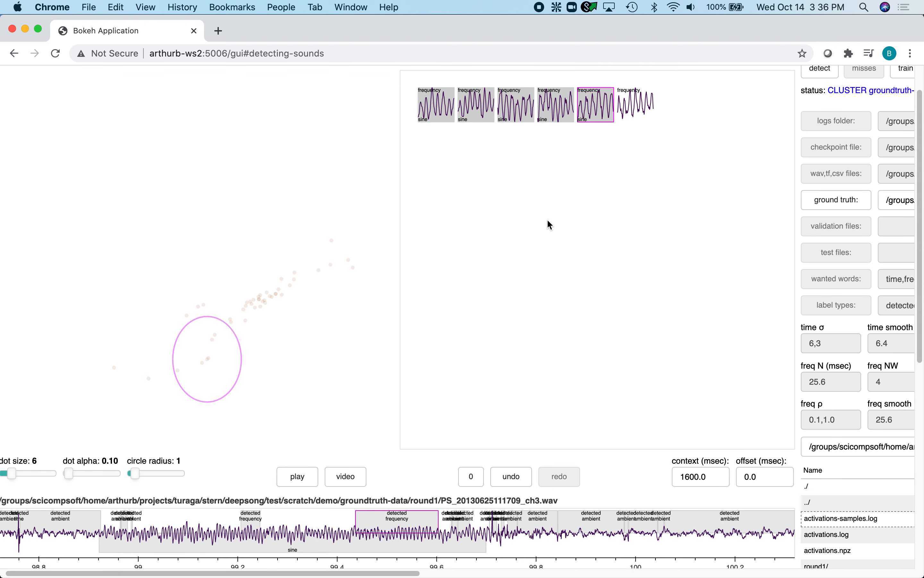
# Load the sixth snippet of this group and annotate the preceding stretch of waveform from about 152.50 to 153.53 s as sine
pyautogui.click(644, 132)
pyautogui.scroll(-4, 625, 261)
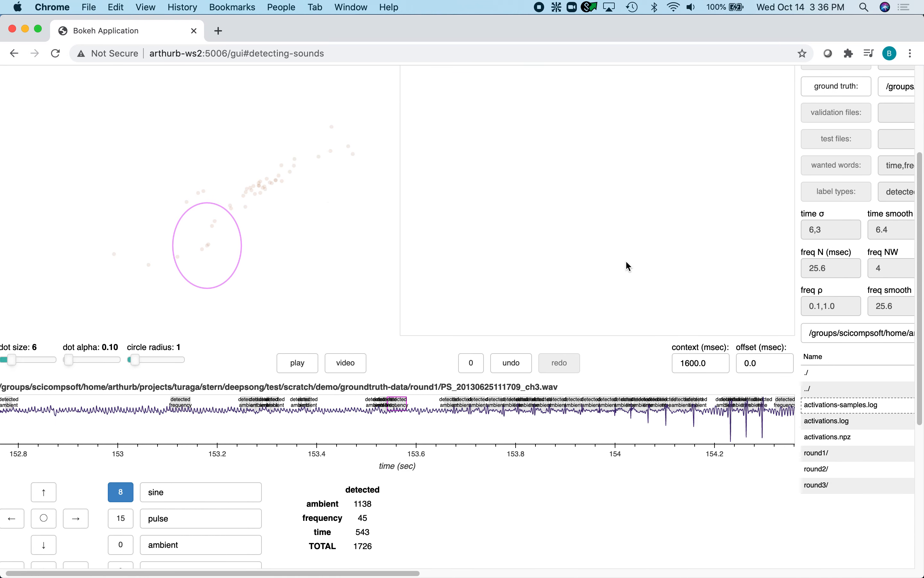
pyautogui.scroll(-1, 565, 298)
pyautogui.click(45, 493)
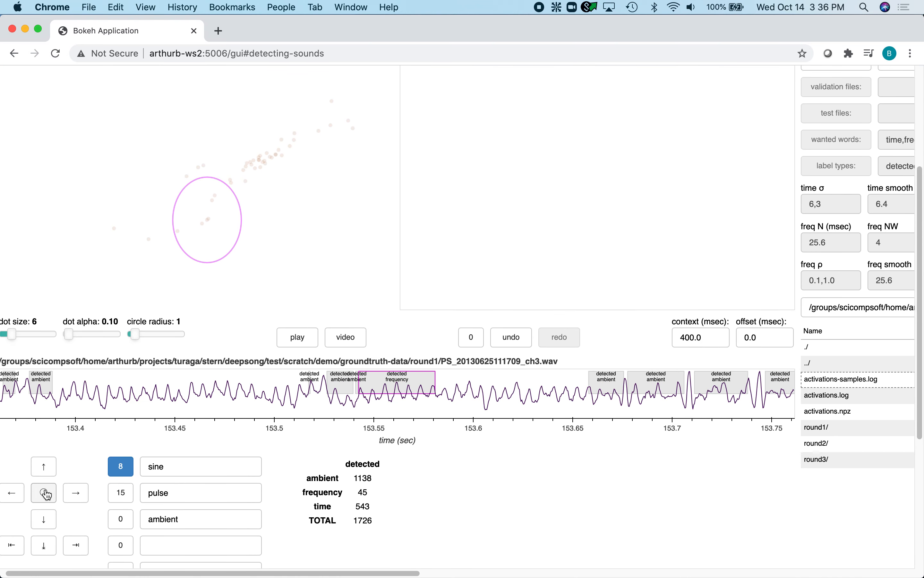
pyautogui.click(53, 522)
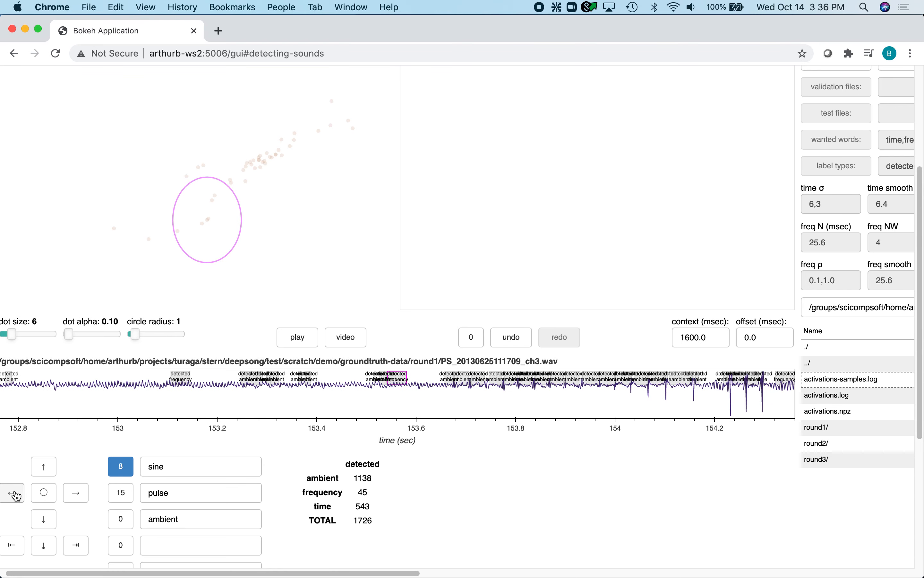
pyautogui.hscroll(-2, 154, 430)
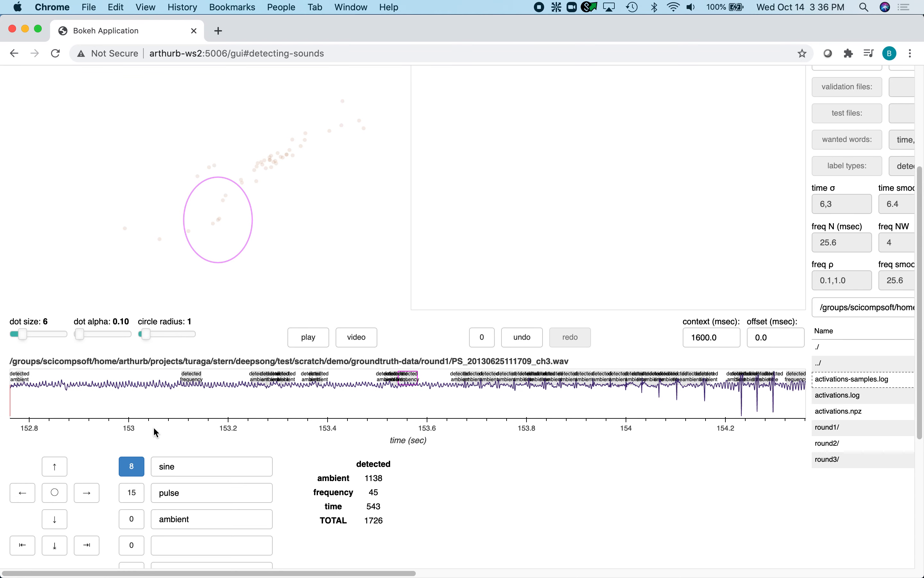
pyautogui.click(21, 493)
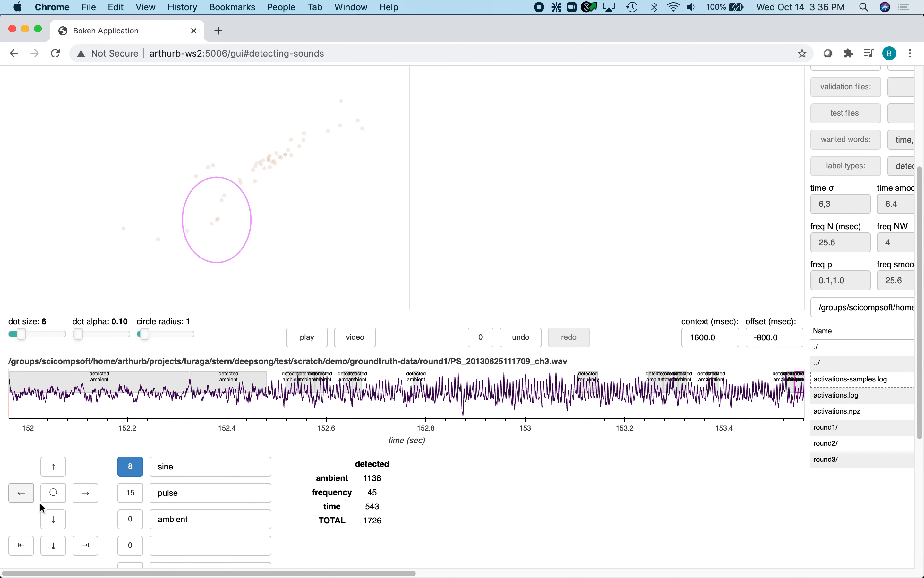
pyautogui.click(61, 518)
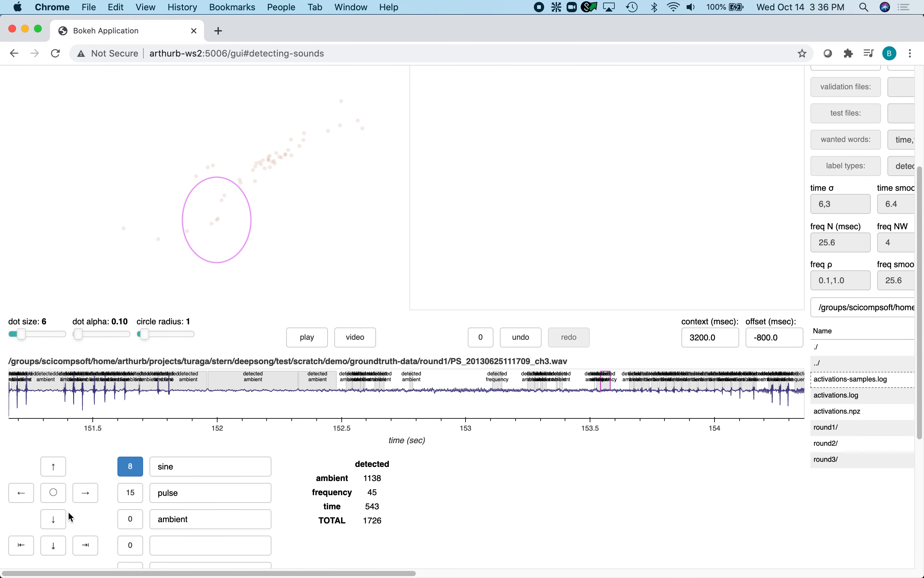
pyautogui.click(58, 472)
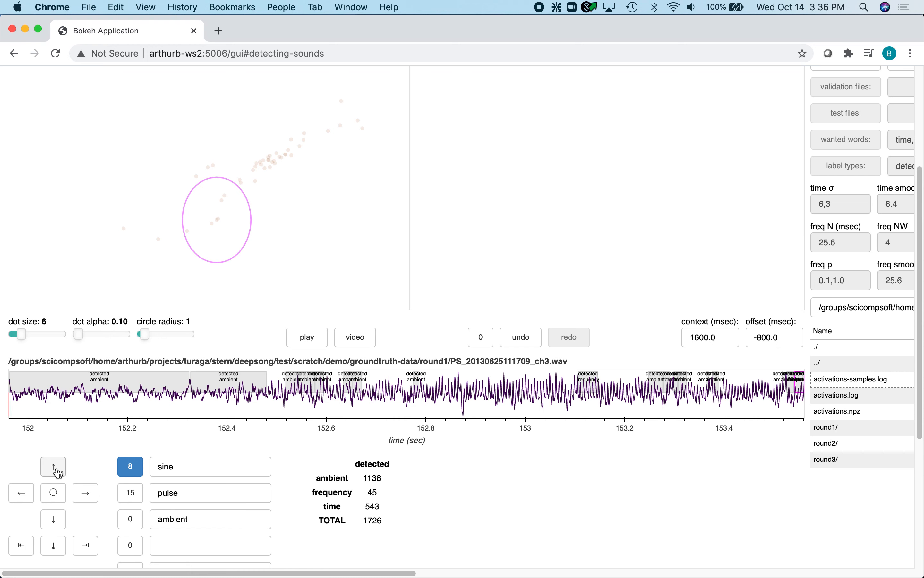
pyautogui.moveTo(278, 410); pyautogui.dragTo(791, 405)
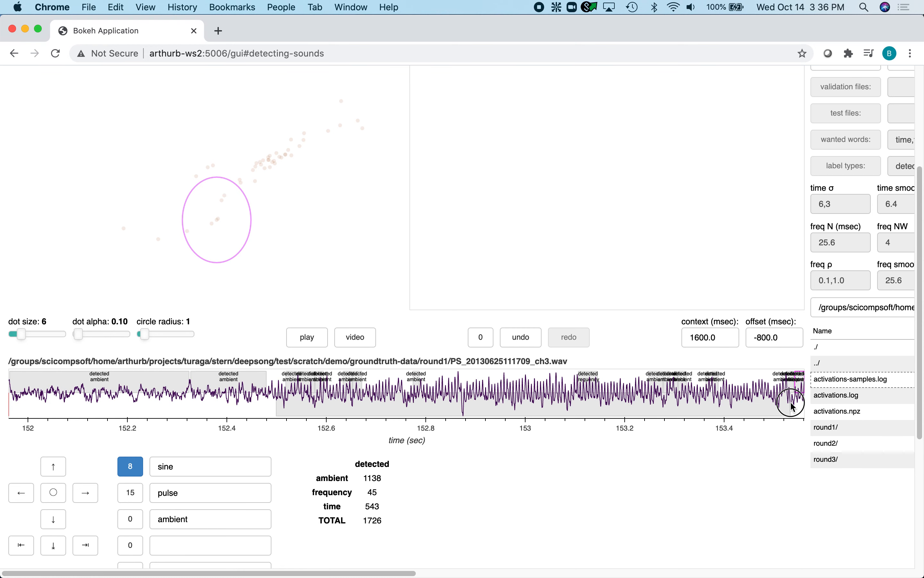
pyautogui.scroll(4, 548, 279)
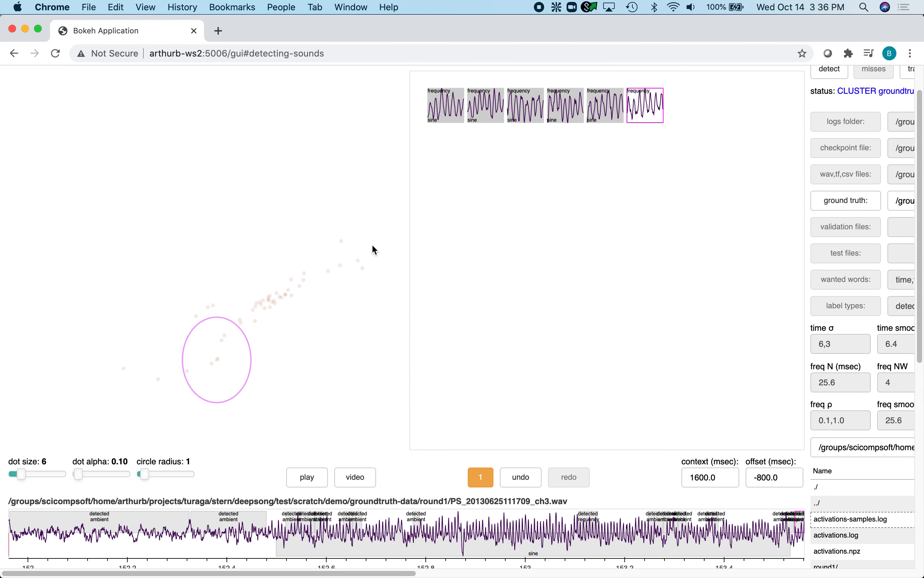
# Browse the densest group of frequency dots, load its fourth snippet in the third row and annotate about 136.84 to 137.06 s as sine
pyautogui.click(271, 305)
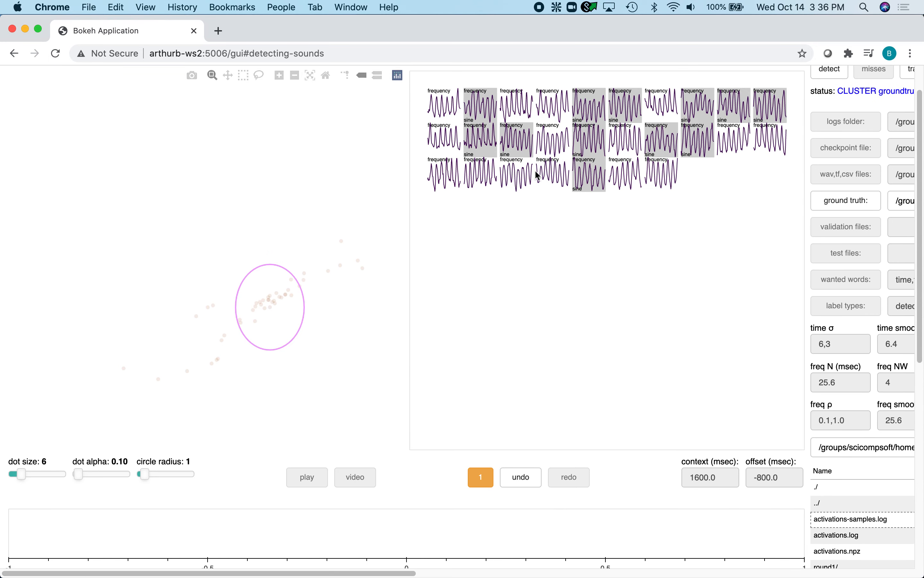
pyautogui.scroll(-3, 555, 257)
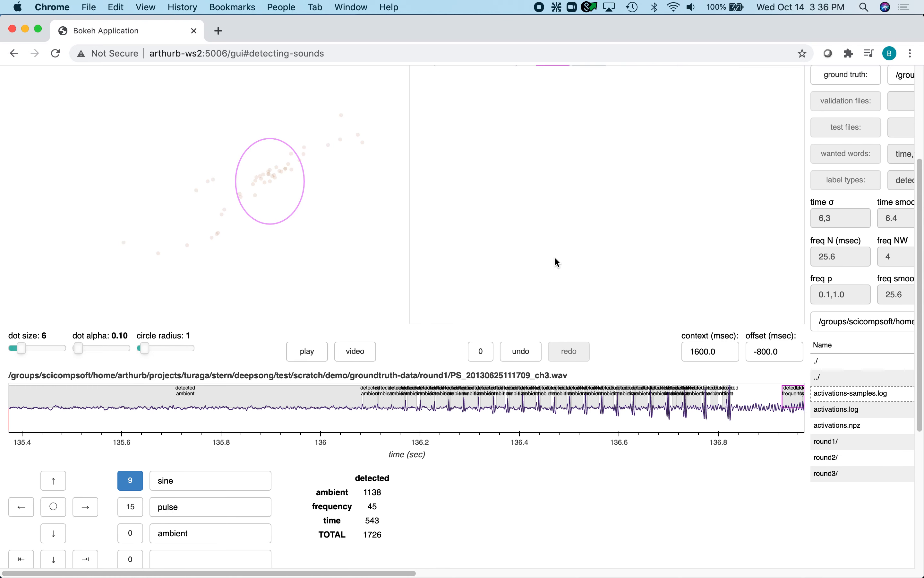
pyautogui.click(54, 510)
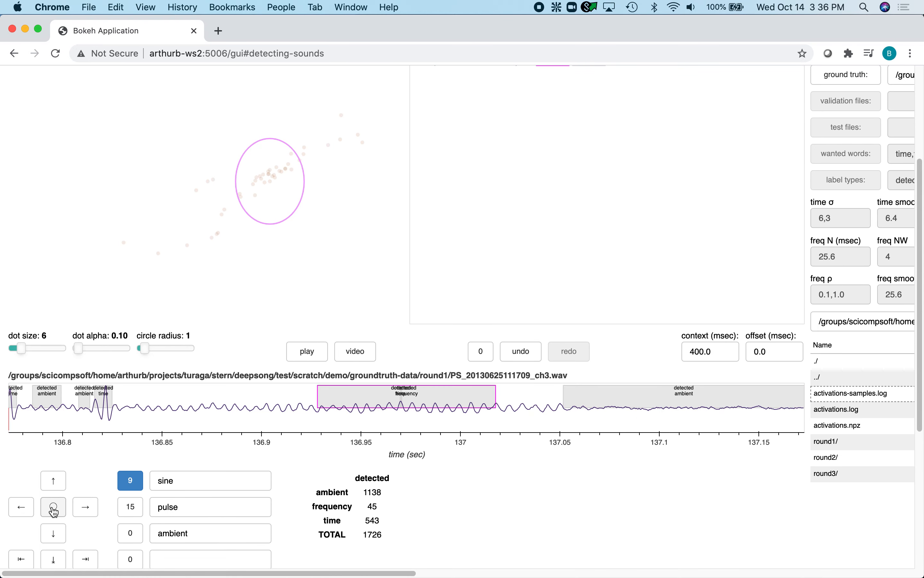
pyautogui.click(54, 532)
pyautogui.moveTo(279, 422); pyautogui.dragTo(490, 422)
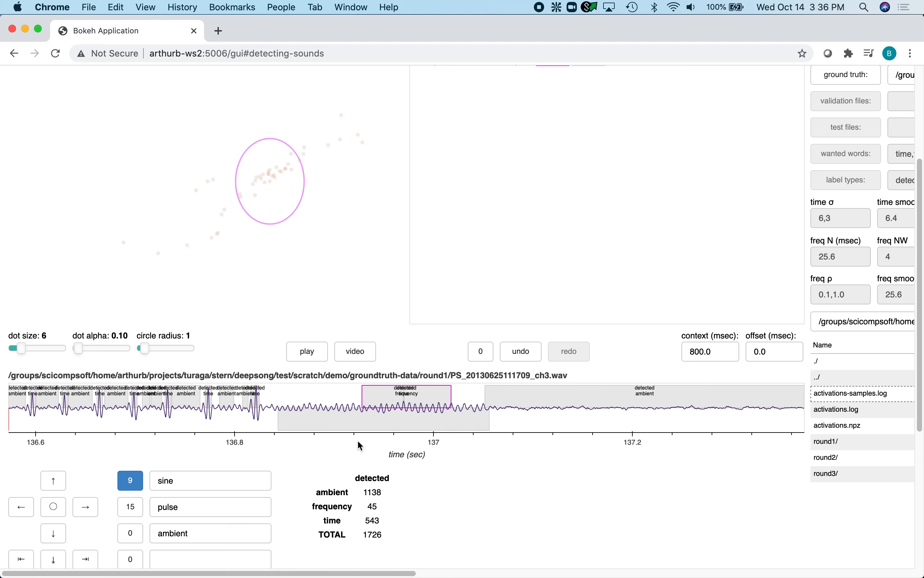
# Annotate each of the seven peaks preceding the sine interval, between about 136.60 and 136.82 s, as pulse
pyautogui.click(130, 507)
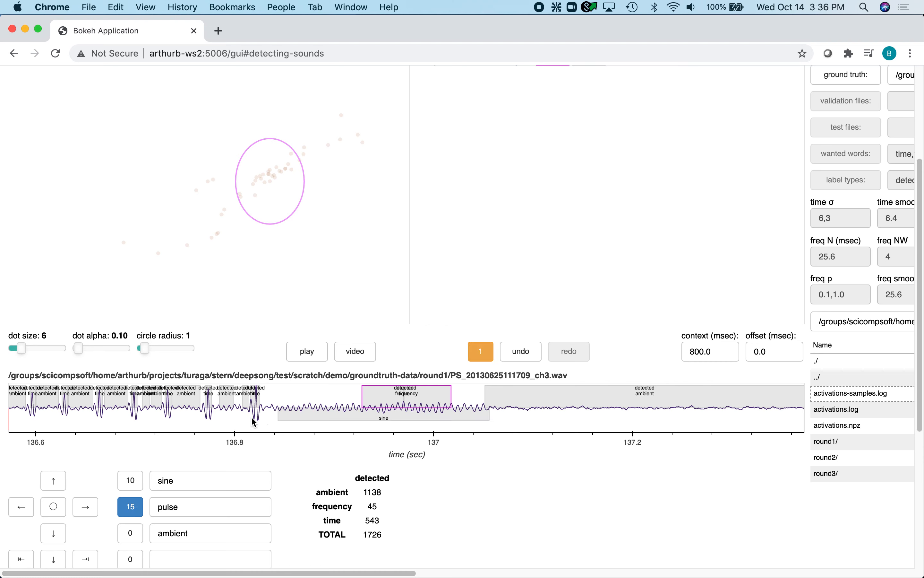
pyautogui.click(255, 421)
pyautogui.click(207, 421)
pyautogui.click(99, 421)
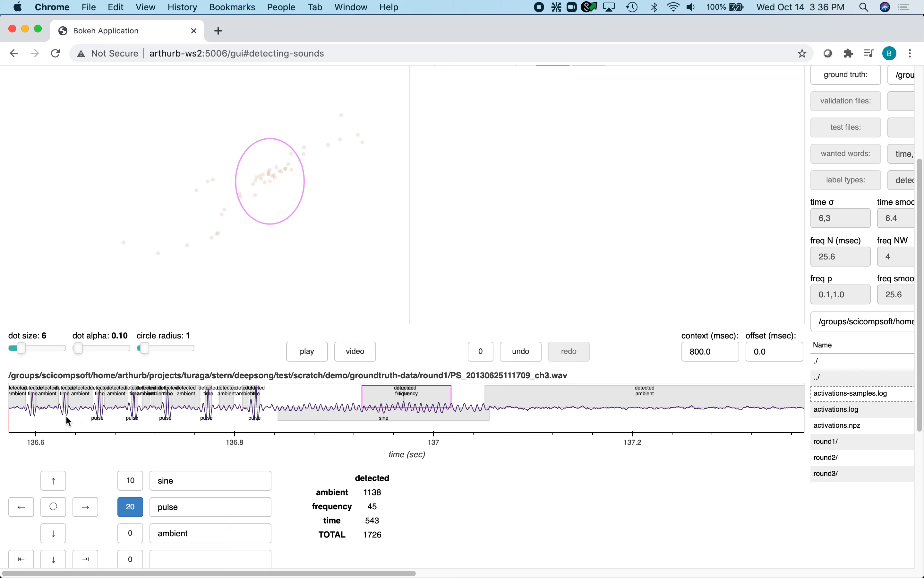
pyautogui.click(67, 420)
pyautogui.click(34, 420)
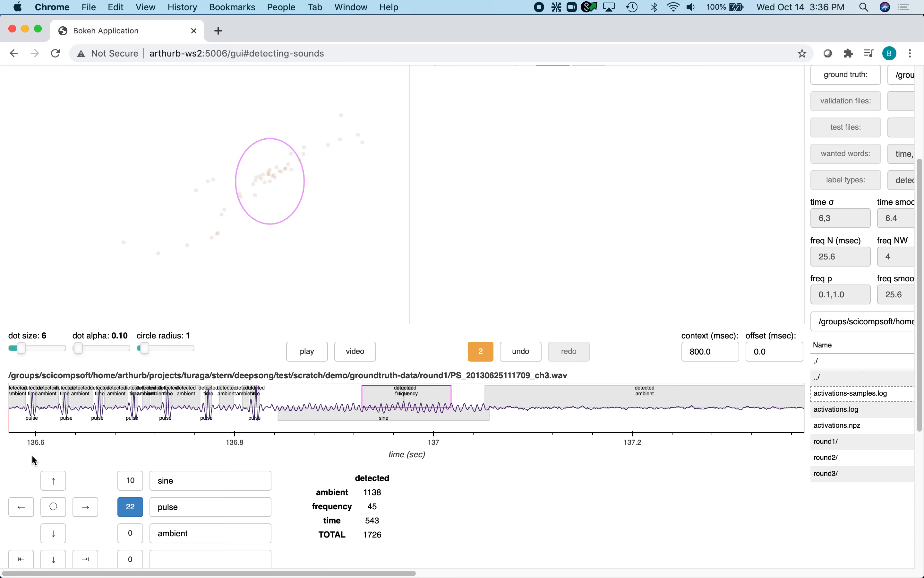
# Show the preceding 400 ms and annotate each peak from about 136.57 back to 136.44 s as pulse
pyautogui.click(21, 507)
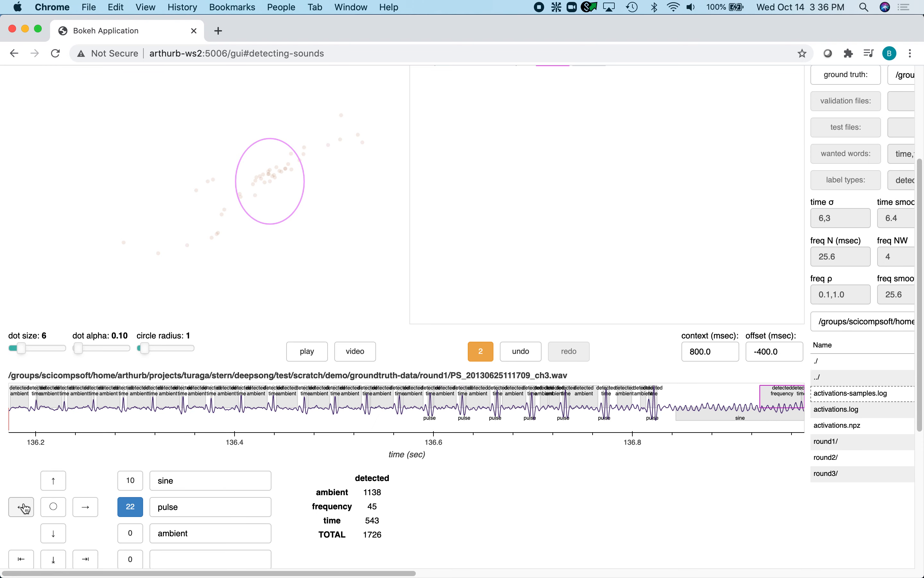
pyautogui.click(401, 420)
pyautogui.click(367, 423)
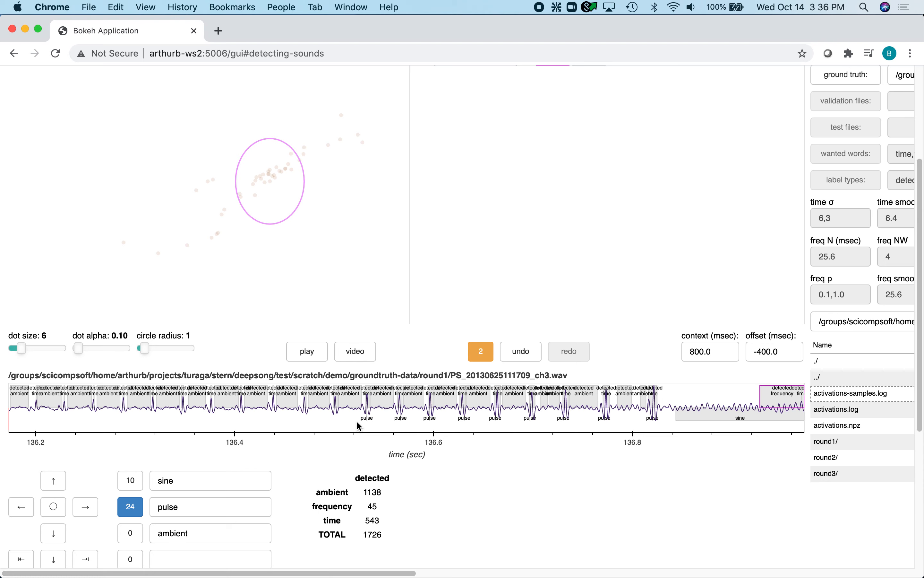
pyautogui.click(304, 419)
pyautogui.click(275, 421)
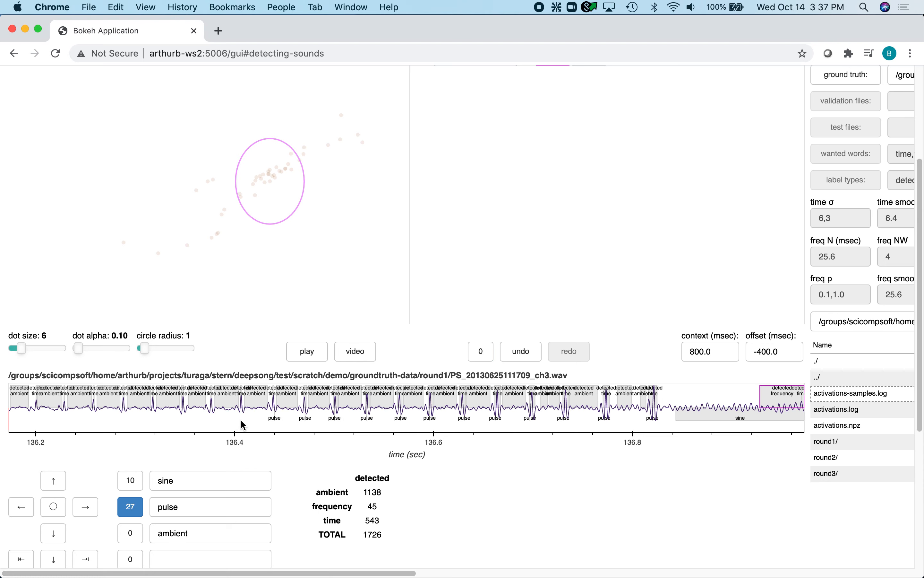
# Annotate the remaining earlier peaks of the train as pulse, working backwards from about 136.41 s
pyautogui.click(241, 420)
pyautogui.click(213, 421)
pyautogui.click(186, 420)
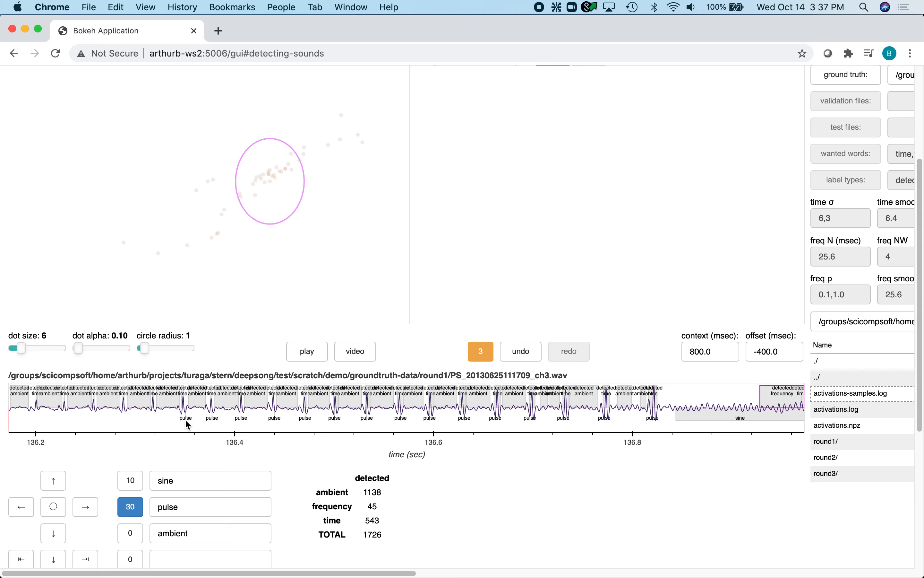
pyautogui.click(155, 420)
pyautogui.click(92, 420)
pyautogui.click(64, 421)
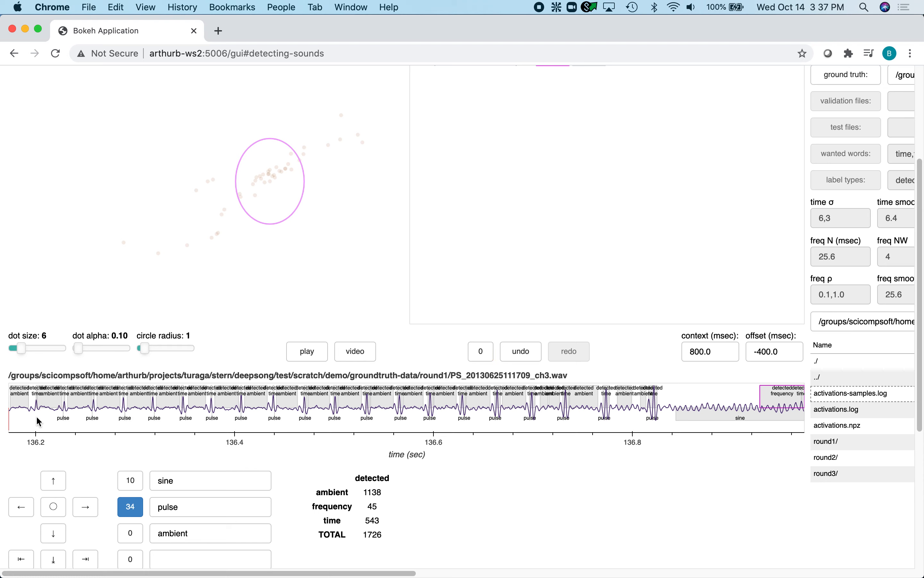
pyautogui.click(39, 422)
pyautogui.click(21, 507)
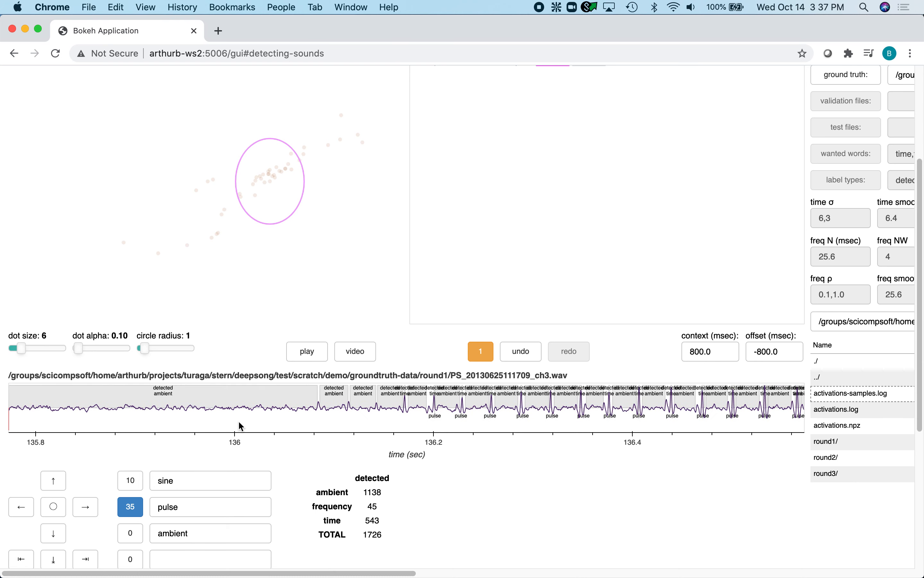
pyautogui.click(376, 419)
# Load the fourth snippet in the second row and annotate its waveform from about 154.33 to 155.04 s as sine
pyautogui.scroll(5, 459, 274)
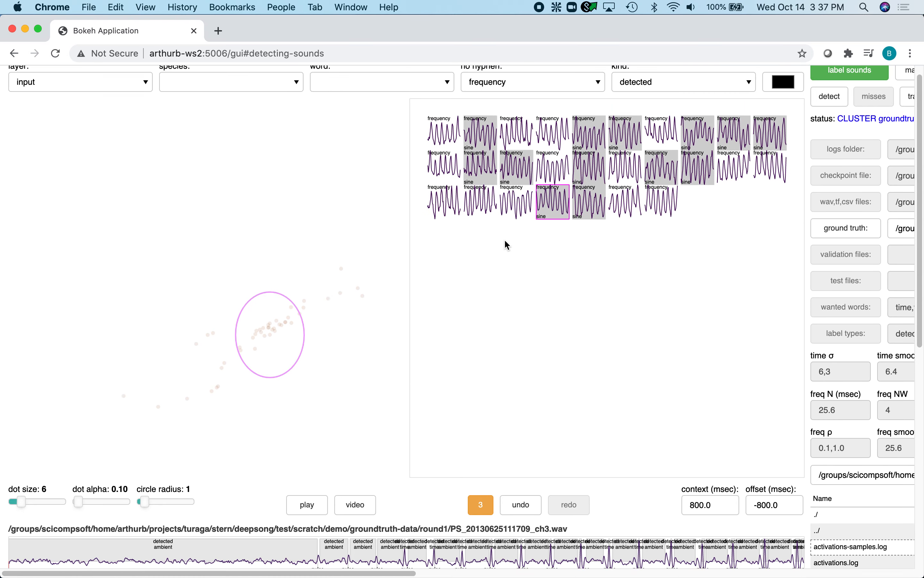
pyautogui.scroll(-5, 582, 289)
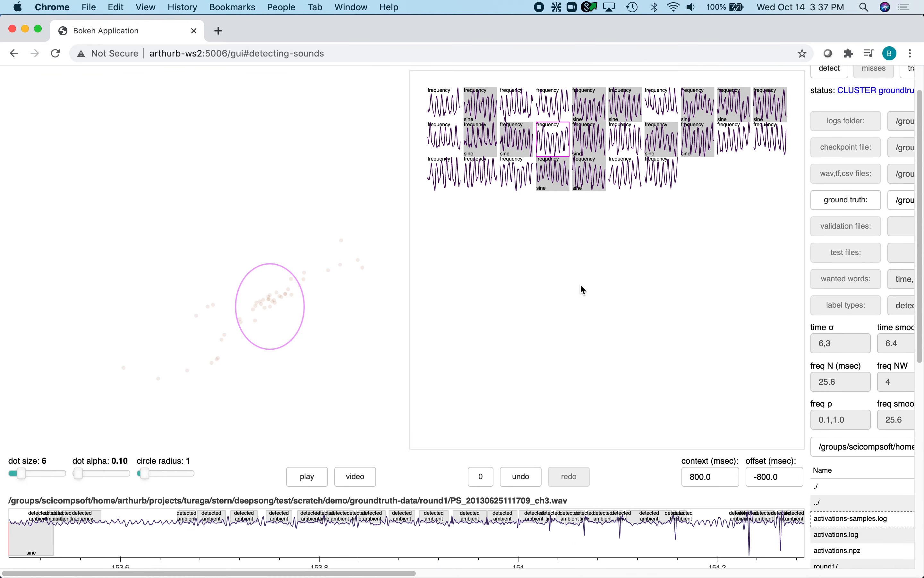
pyautogui.click(54, 511)
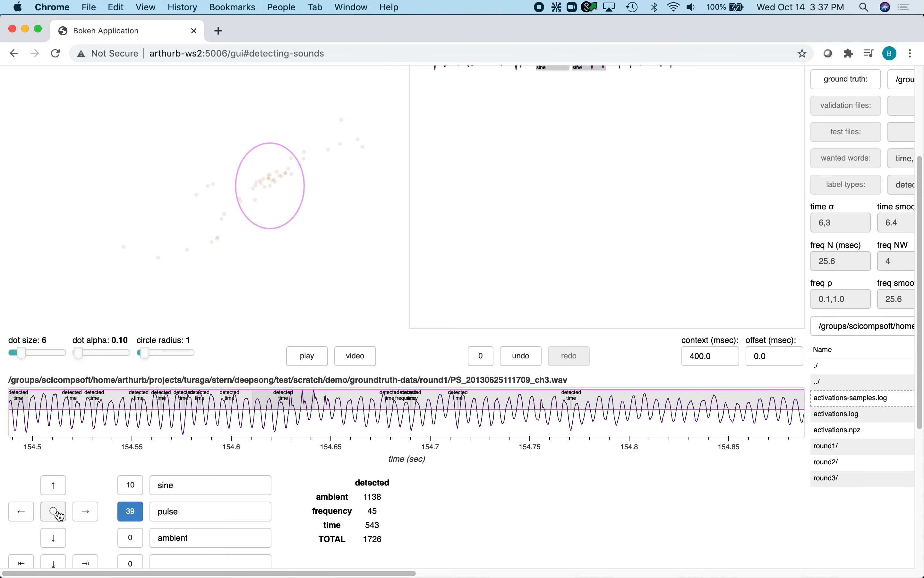
pyautogui.click(53, 539)
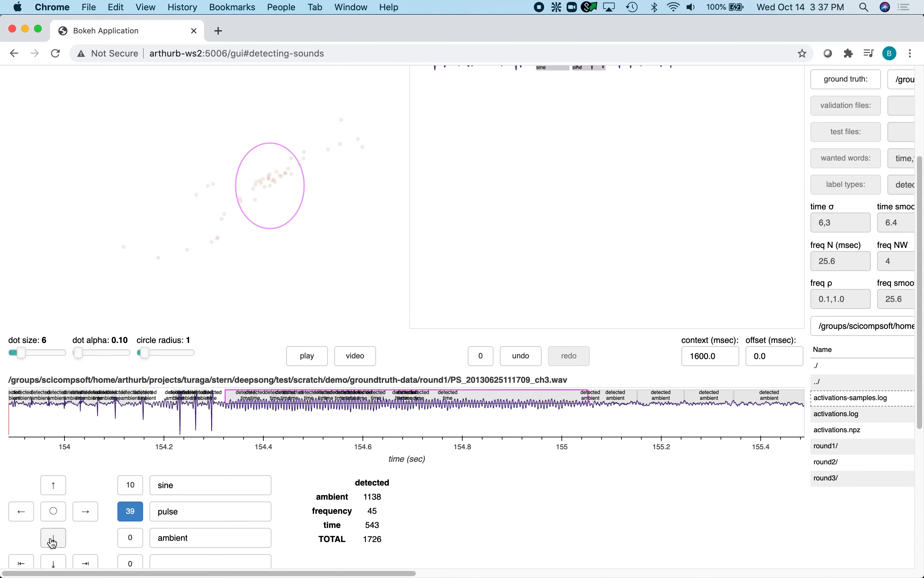
pyautogui.click(130, 486)
pyautogui.moveTo(229, 420); pyautogui.dragTo(584, 422)
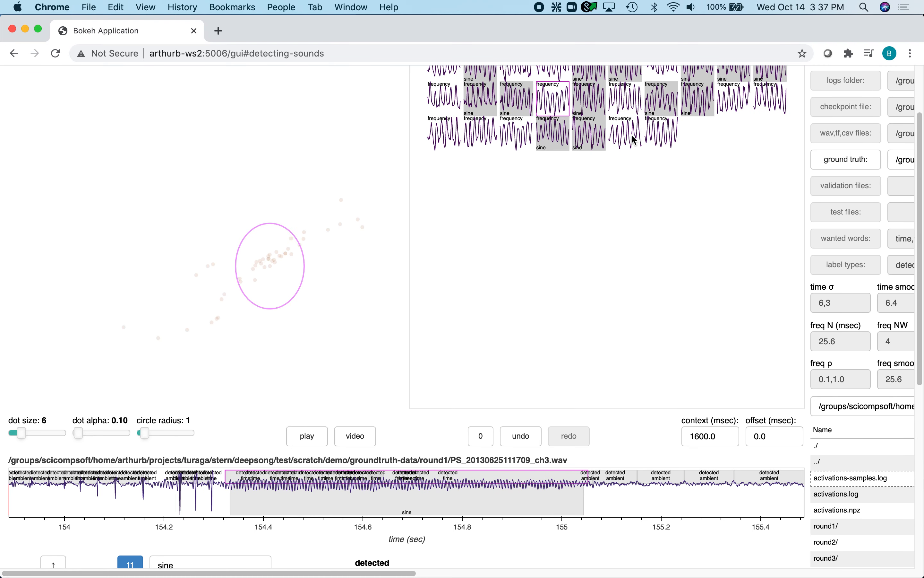
# Load the sixth snippet in the third row and annotate its waveform from about 86.11 to 86.43 s as sine
pyautogui.click(632, 144)
pyautogui.scroll(-3, 625, 203)
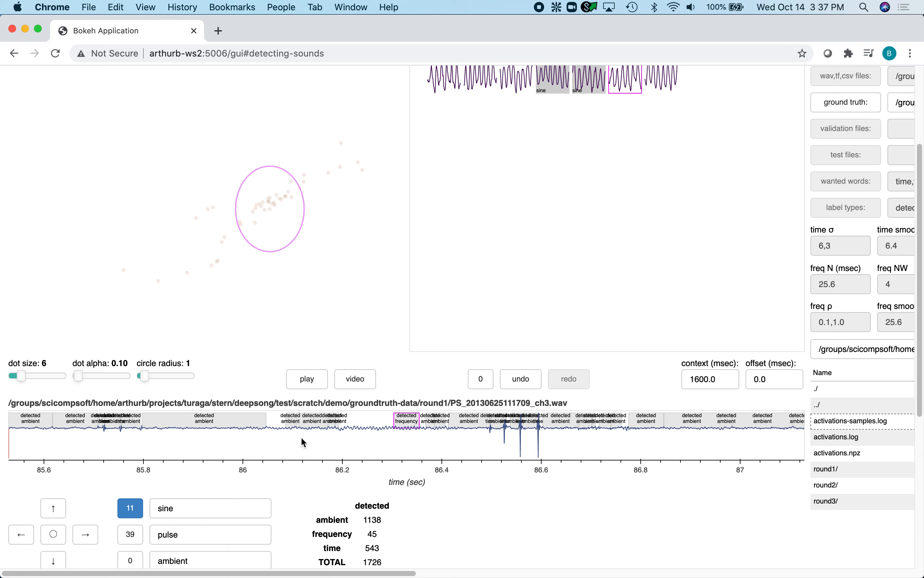
pyautogui.moveTo(299, 443); pyautogui.dragTo(456, 450)
pyautogui.scroll(3, 514, 249)
# Load the third snippet in the third row and annotate its whole detected frequency interval, about 173.04 to 174.00 s, as sine
pyautogui.click(516, 147)
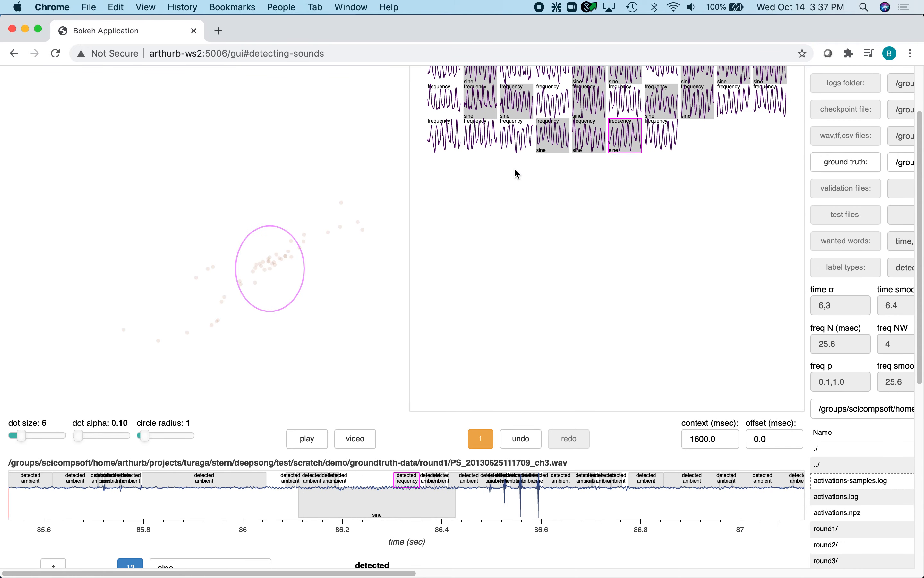
pyautogui.scroll(-2, 502, 261)
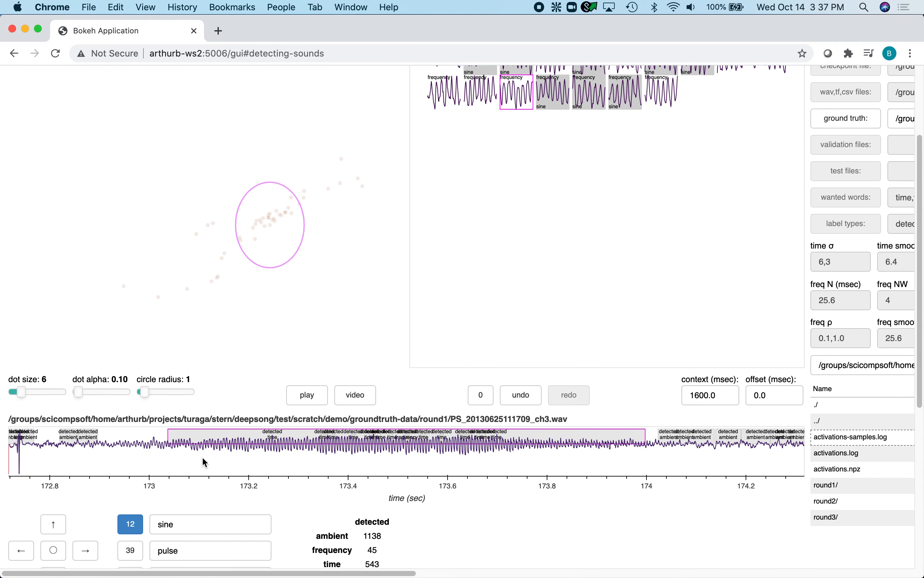
pyautogui.click(177, 432)
pyautogui.scroll(4, 305, 263)
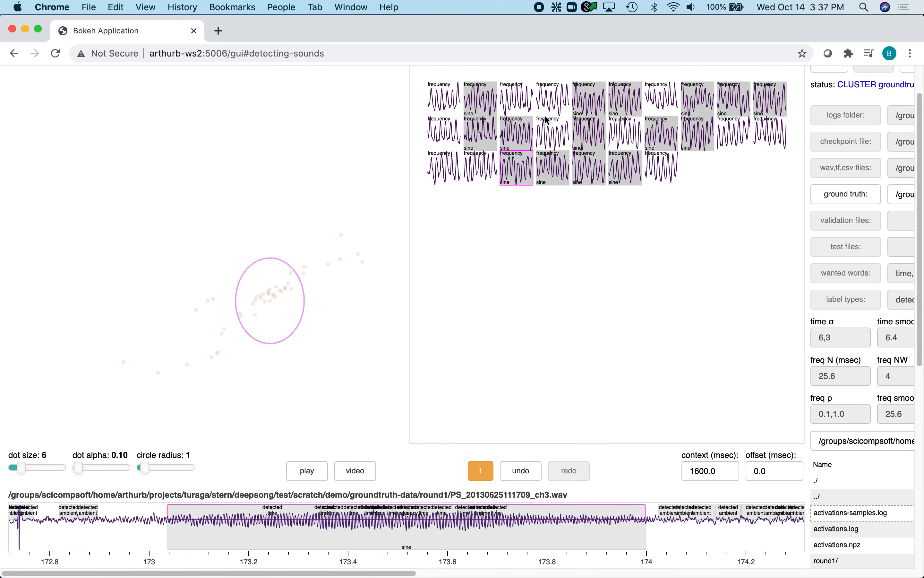
# Reload the fourth snippet in the second row and examine the annotation on its waveform
pyautogui.click(549, 133)
pyautogui.scroll(-6, 512, 309)
pyautogui.scroll(6, 512, 310)
pyautogui.scroll(1, 510, 306)
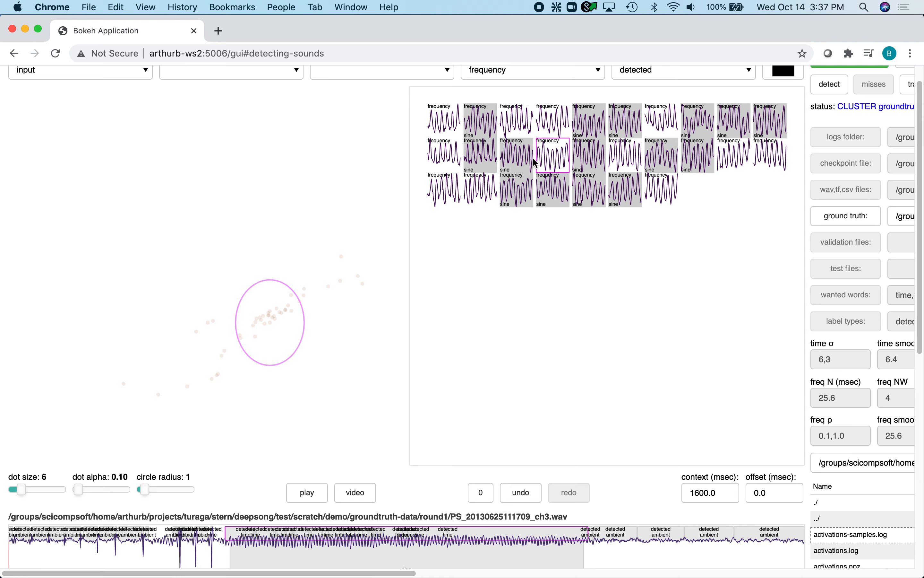
# Load the first row's fourth snippet, widen the context to 3200 ms, and annotate about 81.76–82.96 s and 83.11–83.43 s as sine
pyautogui.click(560, 124)
pyautogui.scroll(-5, 549, 229)
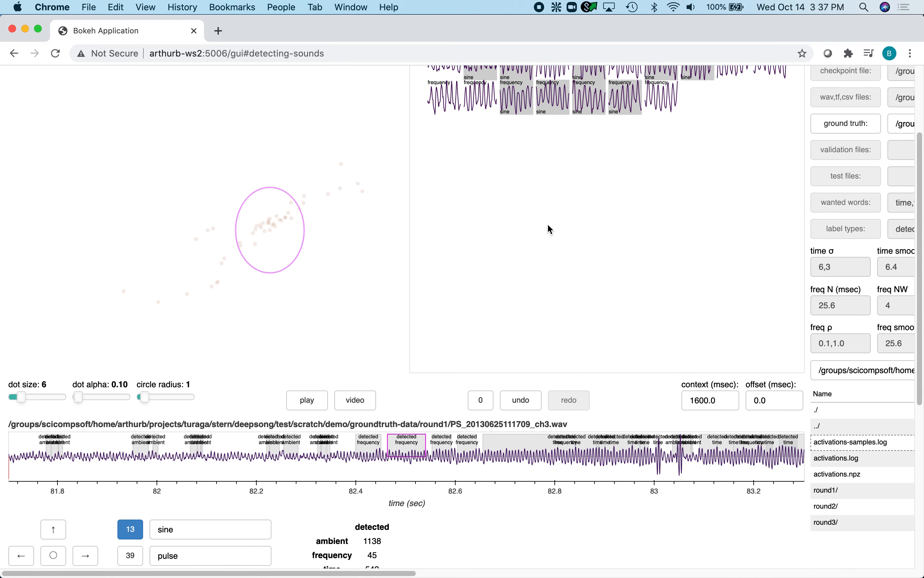
pyautogui.click(53, 529)
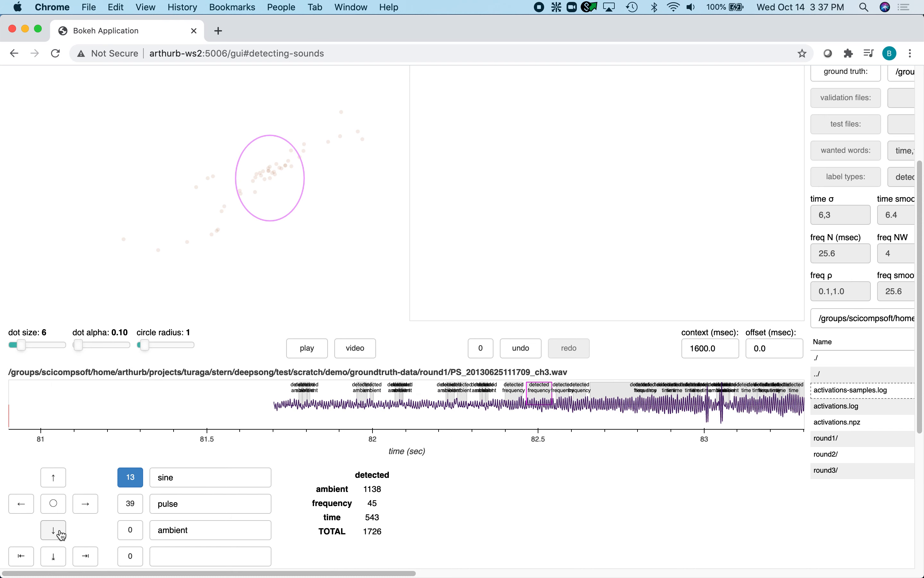
pyautogui.moveTo(221, 420); pyautogui.dragTo(521, 424)
pyautogui.moveTo(559, 422); pyautogui.dragTo(638, 425)
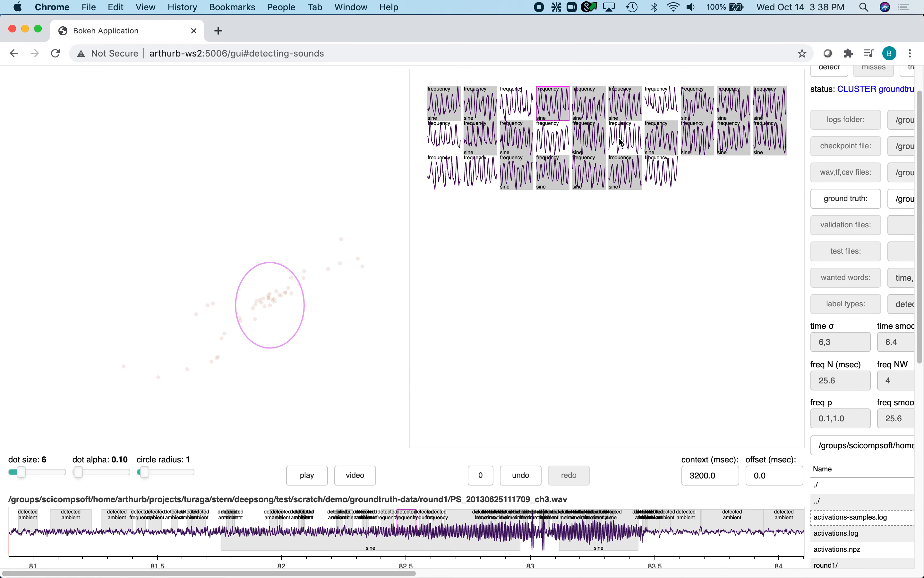
# Load the sixth snippet in the second row and annotate its detected frequency interval, about 110.97 to 111.07 s, as sine
pyautogui.click(618, 136)
pyautogui.scroll(-4, 599, 294)
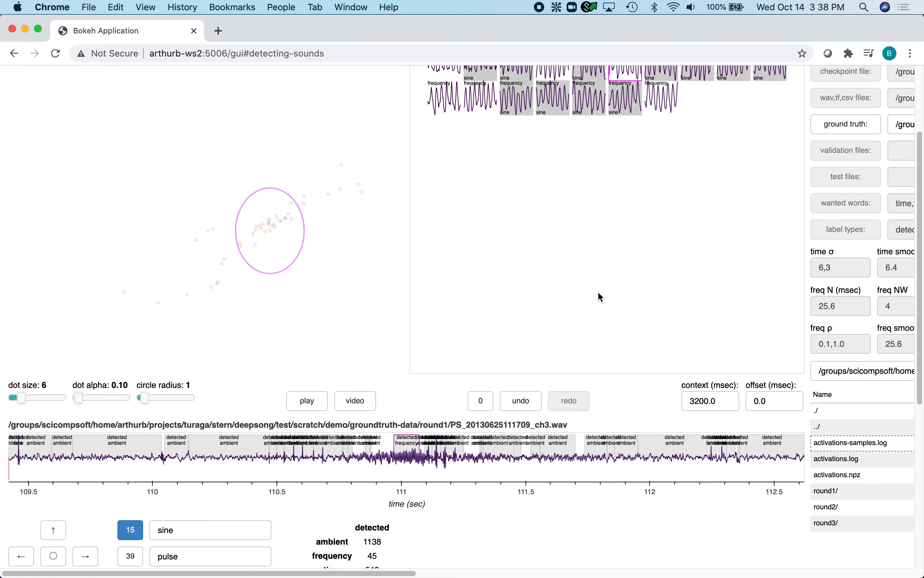
pyautogui.doubleClick(399, 451)
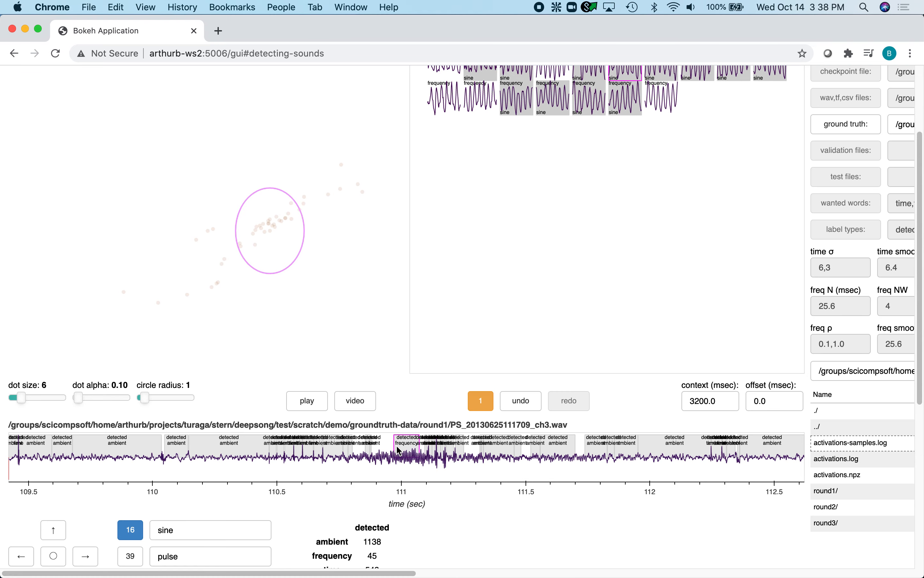
pyautogui.scroll(4, 479, 303)
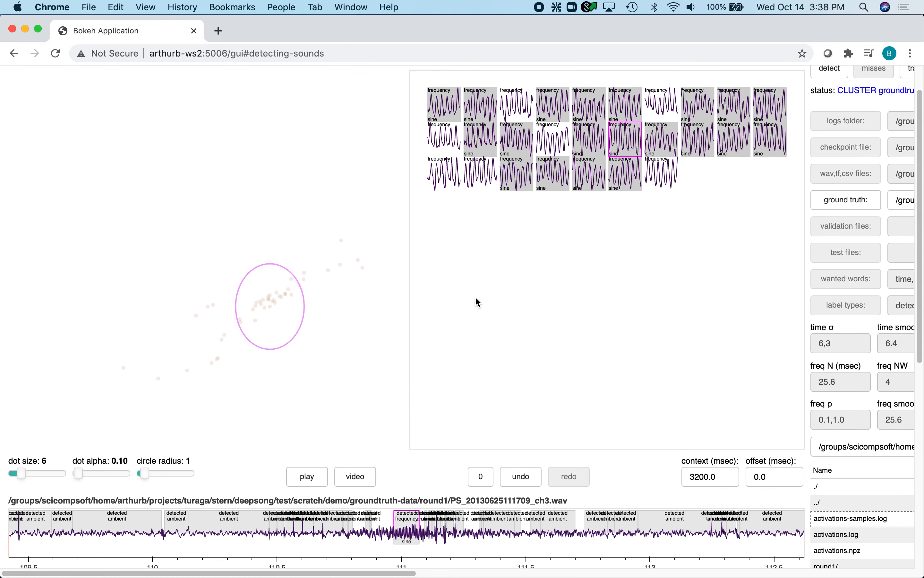
# Load the seventh snippet in the first row and annotate its waveform from about 155.85 to 156.28 s as sine
pyautogui.click(548, 149)
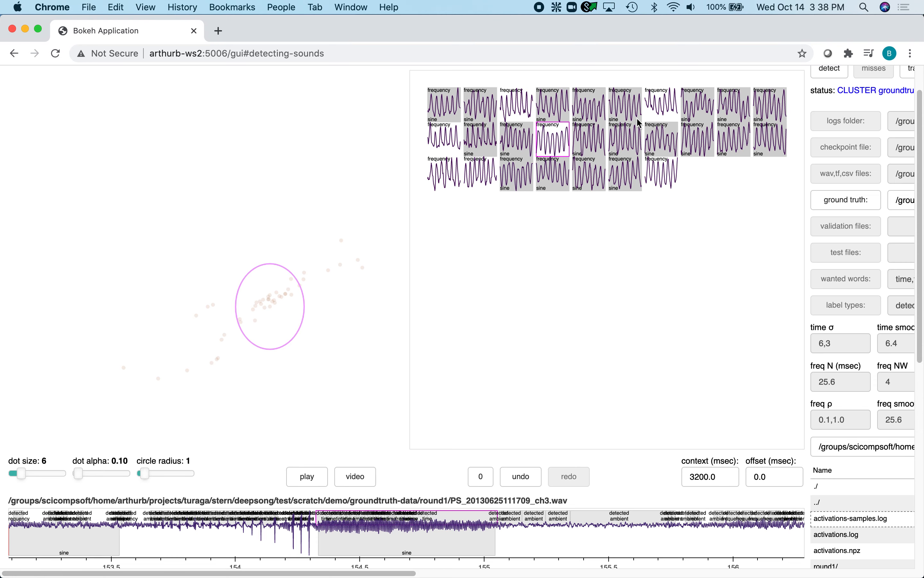
pyautogui.click(662, 109)
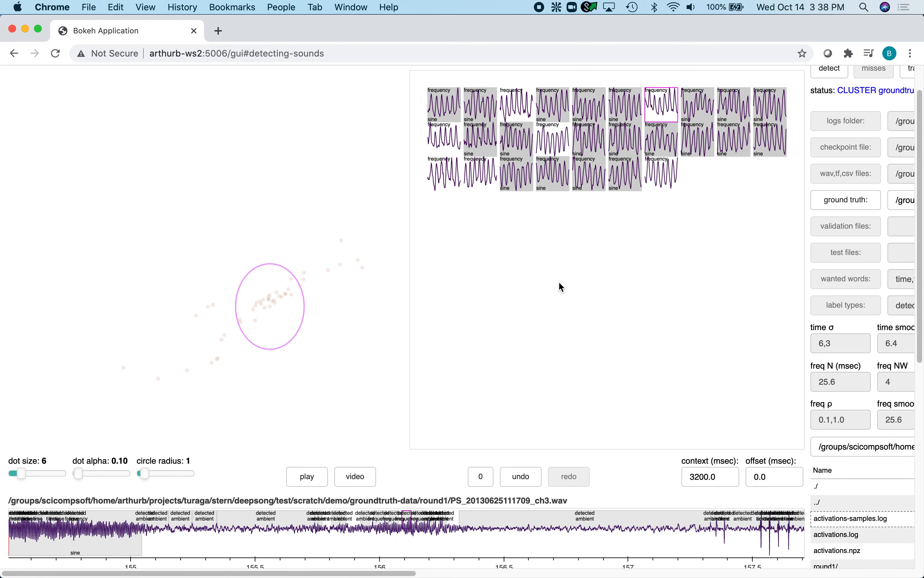
pyautogui.scroll(-4, 560, 283)
pyautogui.moveTo(343, 467); pyautogui.dragTo(450, 474)
pyautogui.scroll(3, 503, 223)
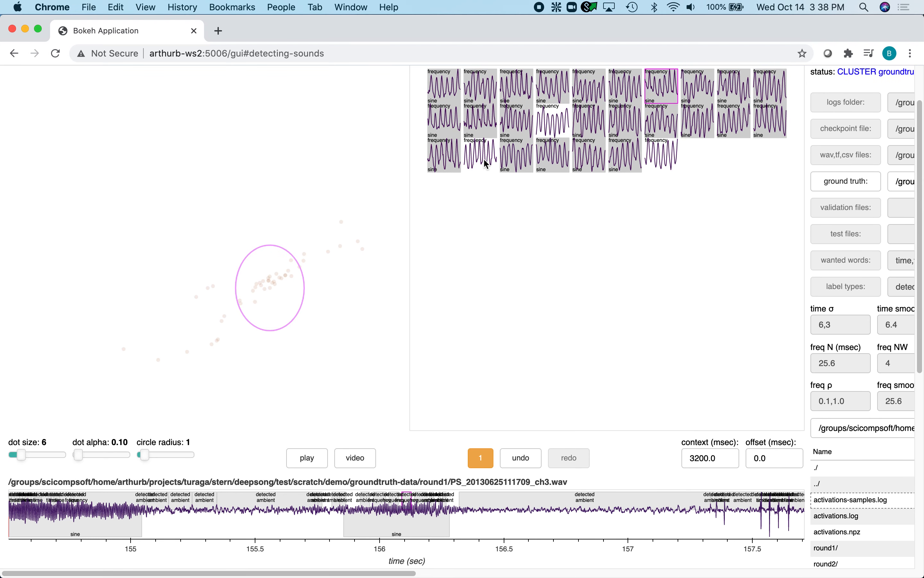
# Load the second snippet in the third row and annotate its detected frequency interval, about 63.29 to 63.47 s, as sine
pyautogui.click(486, 164)
pyautogui.scroll(-4, 503, 281)
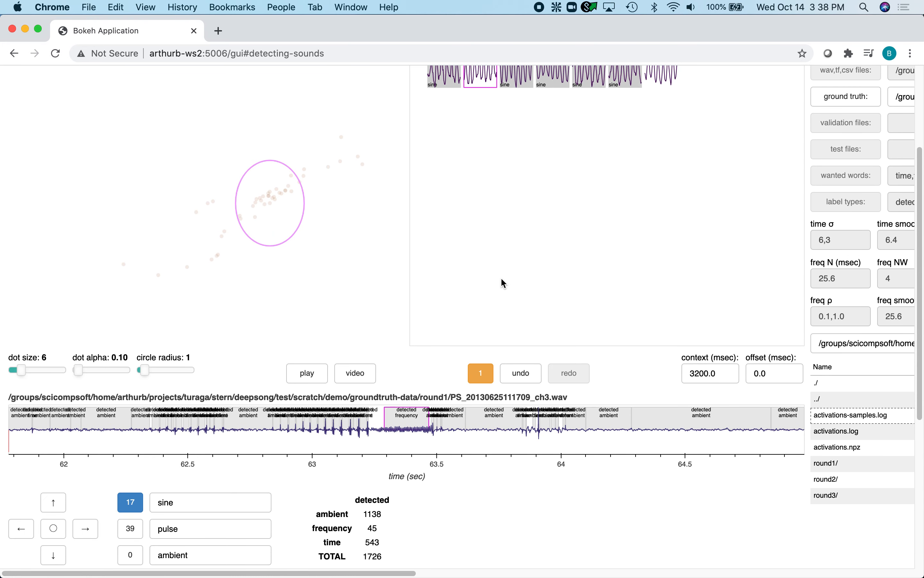
pyautogui.click(391, 422)
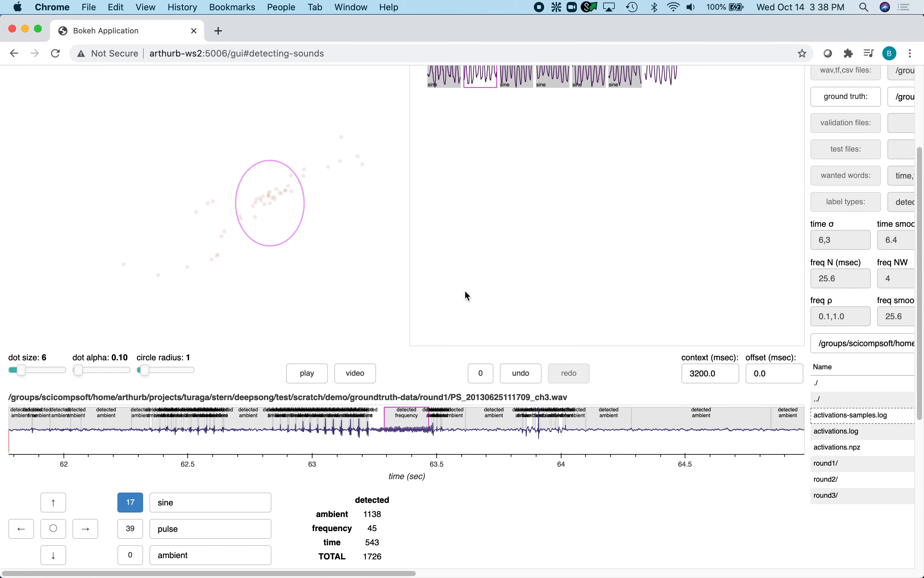
pyautogui.scroll(4, 565, 188)
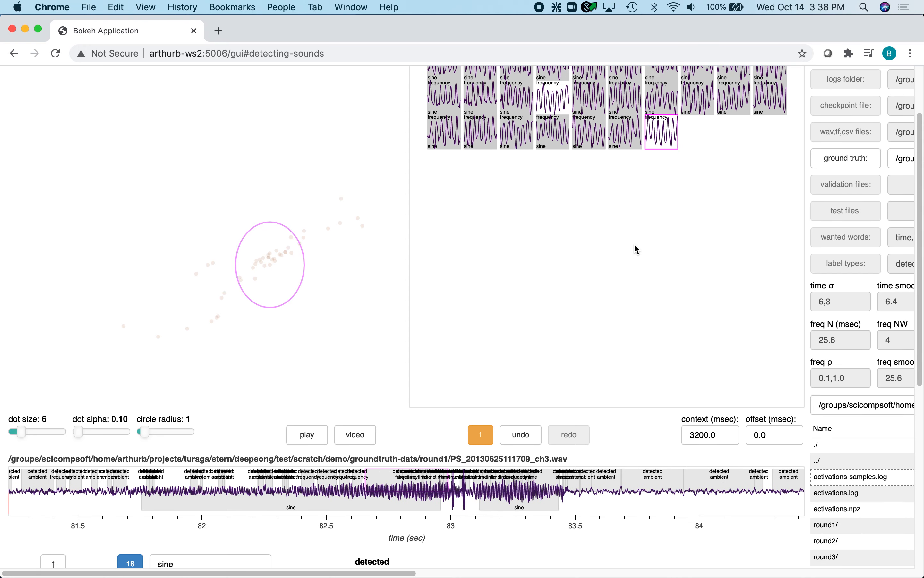
# Recheck the waveform of the second row's still unmarked fourth snippet against its existing sine annotation
pyautogui.click(557, 142)
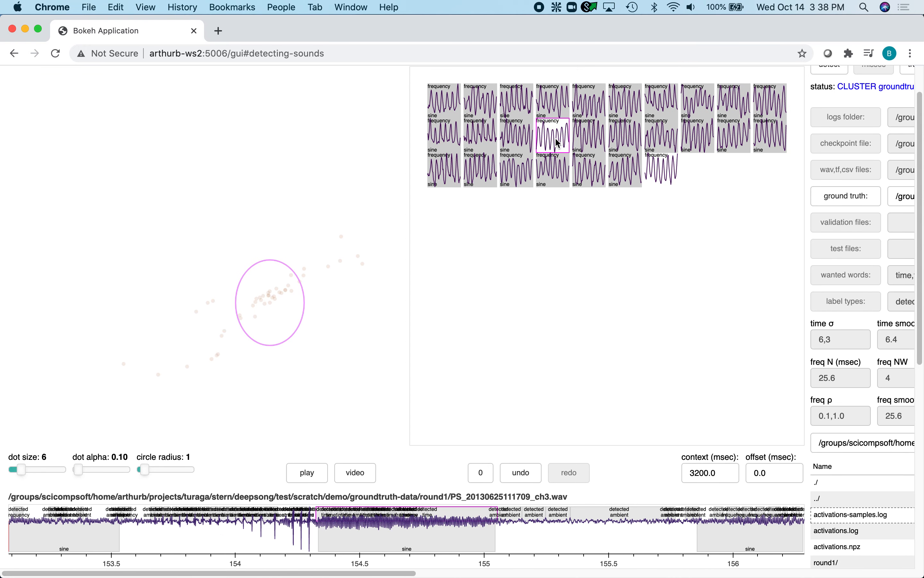
pyautogui.scroll(-2, 557, 235)
pyautogui.scroll(3, 556, 235)
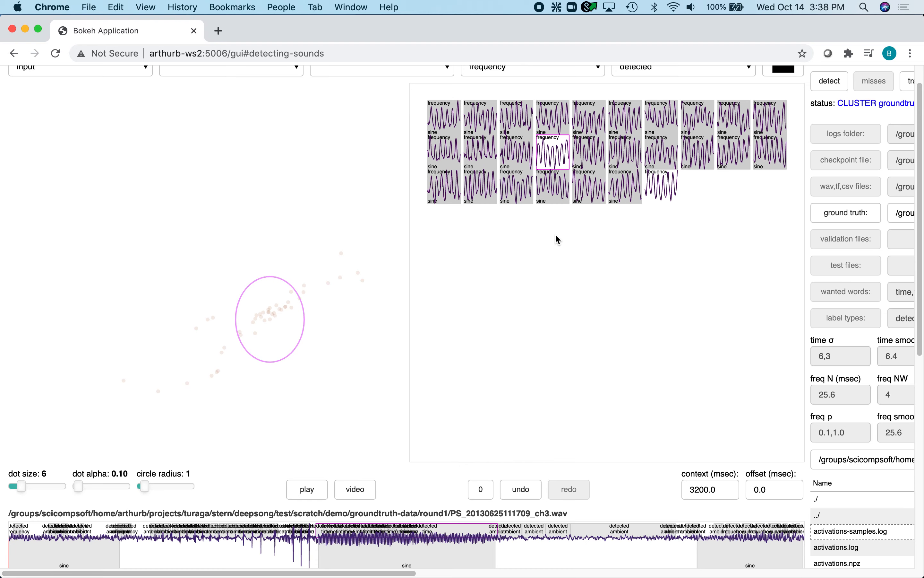
# Browse the sparse dots at the cluster plot's upper right, load the third snippet, and annotate about 102.35 to 102.60 s as sine
pyautogui.click(346, 274)
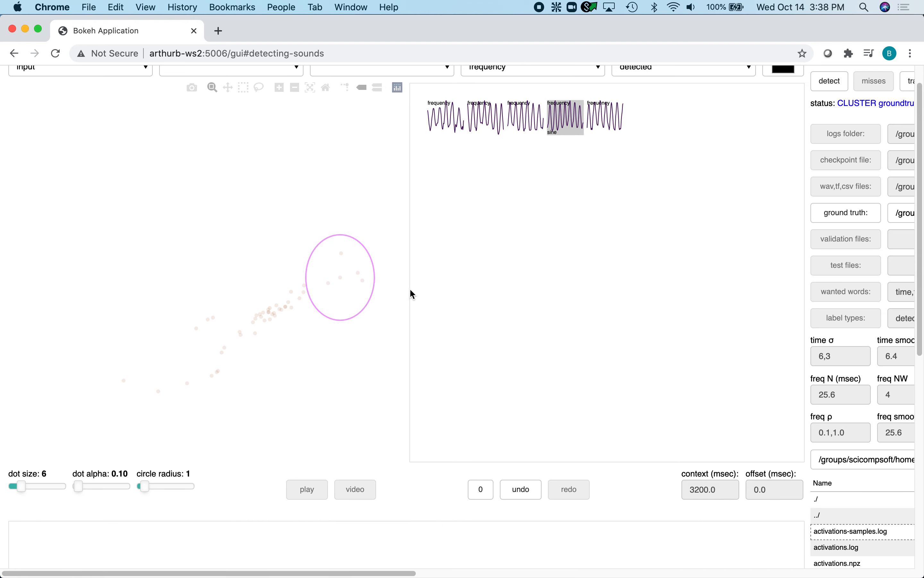
pyautogui.click(520, 130)
pyautogui.scroll(-5, 495, 302)
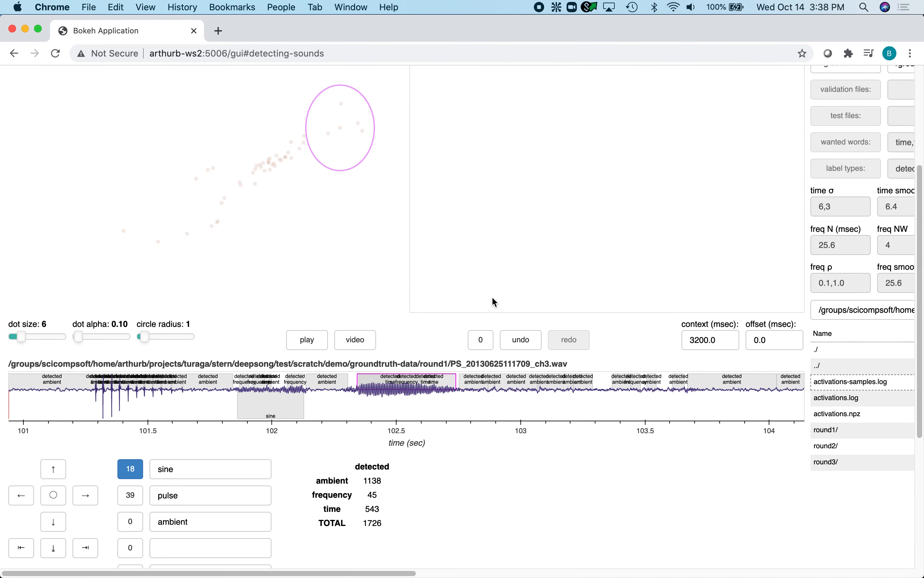
pyautogui.click(364, 382)
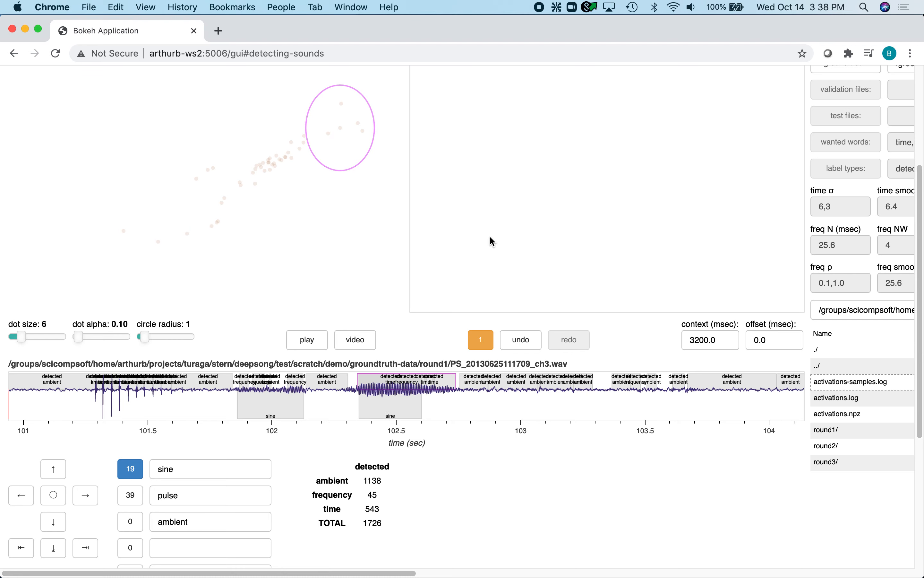
pyautogui.scroll(3, 491, 241)
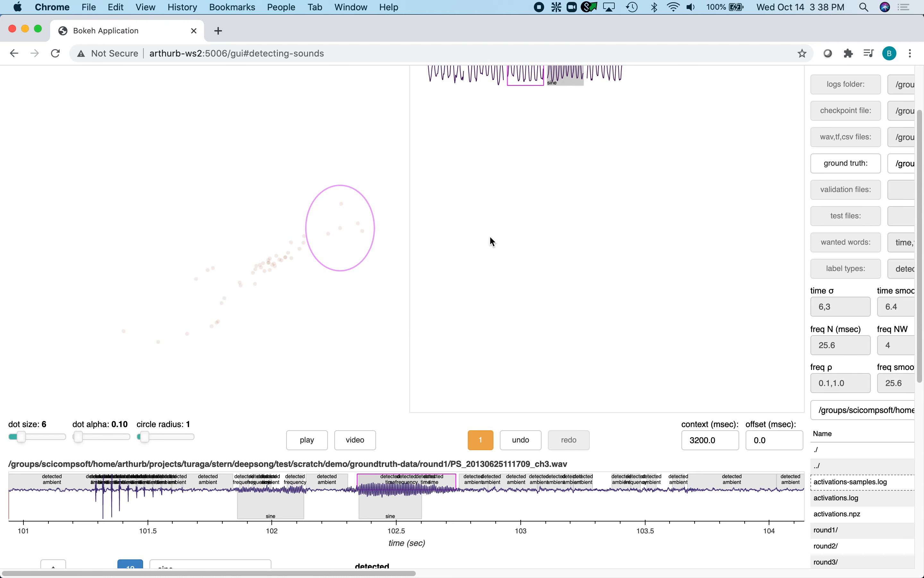
# Check the second snippet's waveform, then load the first snippet and annotate about 45.56 to 45.82 s as sine
pyautogui.click(498, 80)
pyautogui.scroll(1, 502, 215)
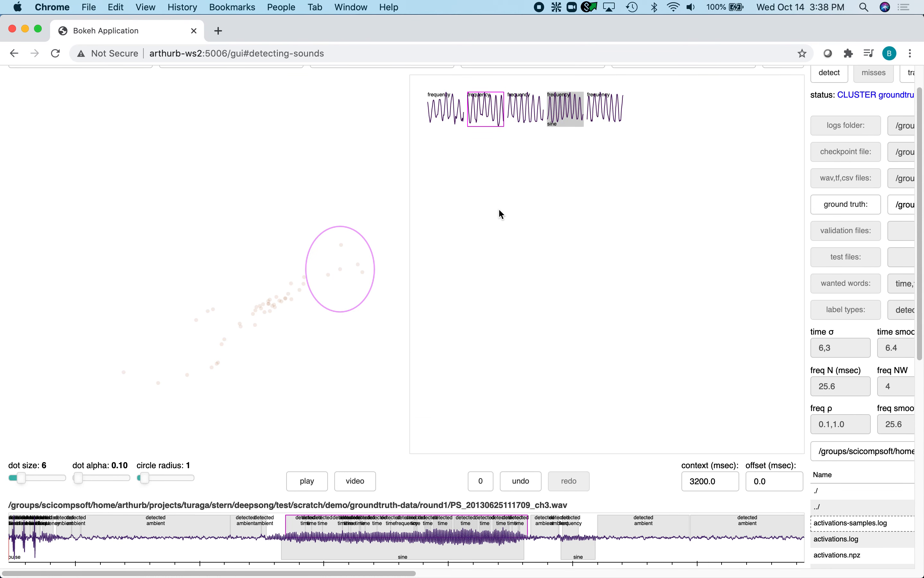
pyautogui.click(450, 114)
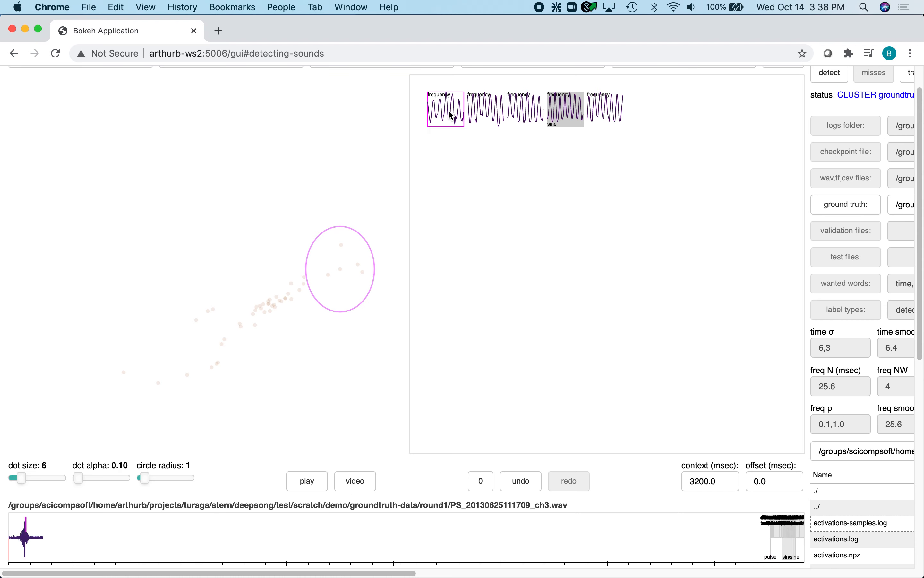
pyautogui.scroll(-2, 439, 260)
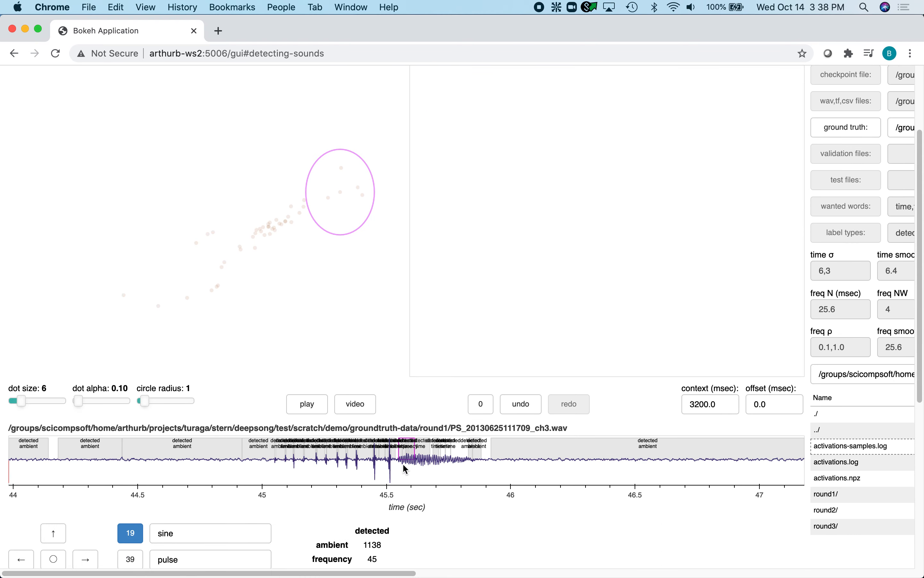
pyautogui.moveTo(401, 476); pyautogui.dragTo(466, 478)
pyautogui.scroll(-2, 465, 321)
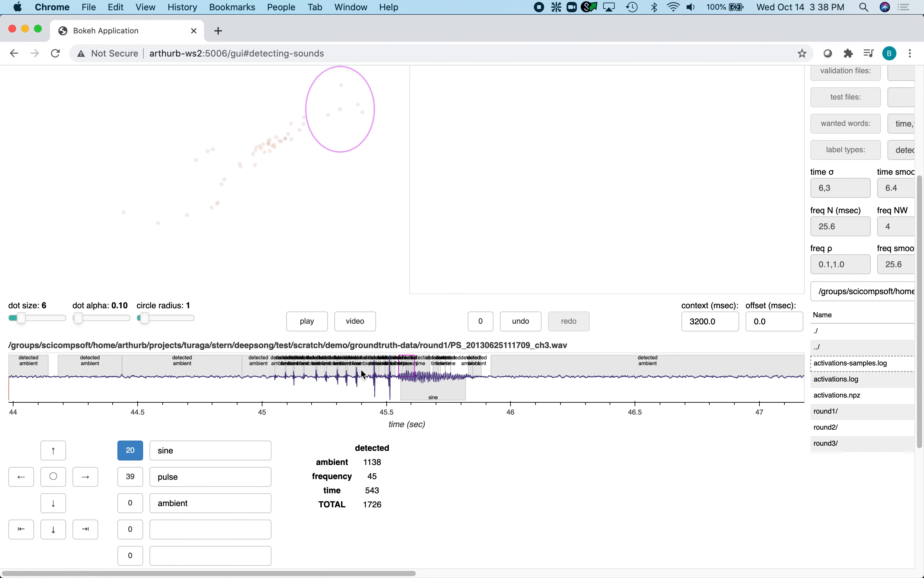
pyautogui.scroll(5, 361, 371)
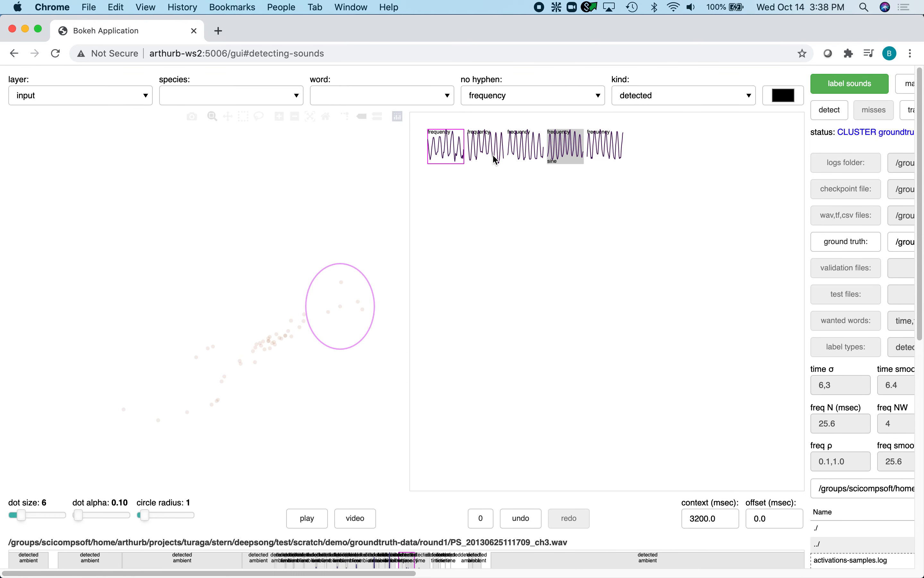
# Filter the cluster plot to ambient sounds and browse the dense group of dots at its far left
pyautogui.click(548, 95)
pyautogui.click(538, 87)
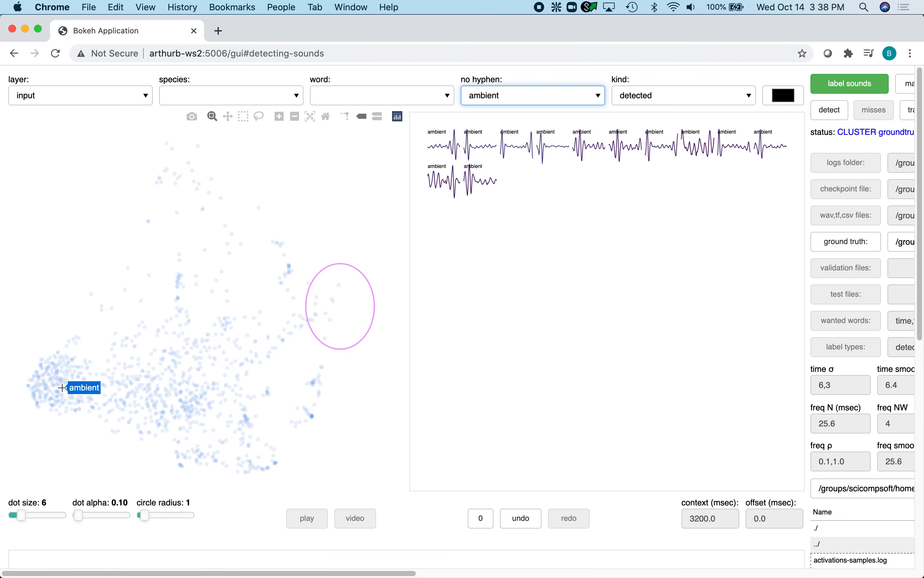
pyautogui.click(62, 387)
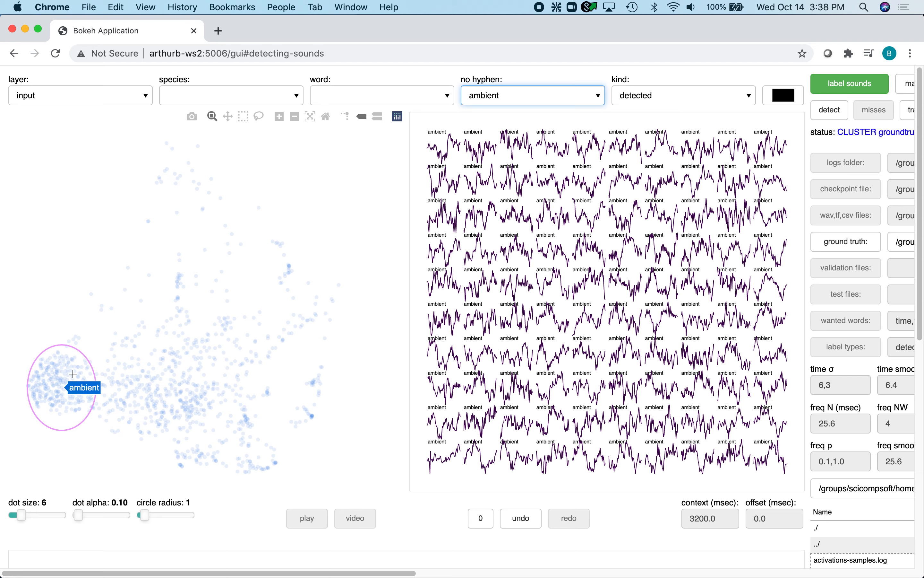
# Load the first snippet and annotate the long detected ambient interval before it, about 45.92 to 47.32 s, as ambient
pyautogui.click(446, 152)
pyautogui.scroll(-5, 509, 319)
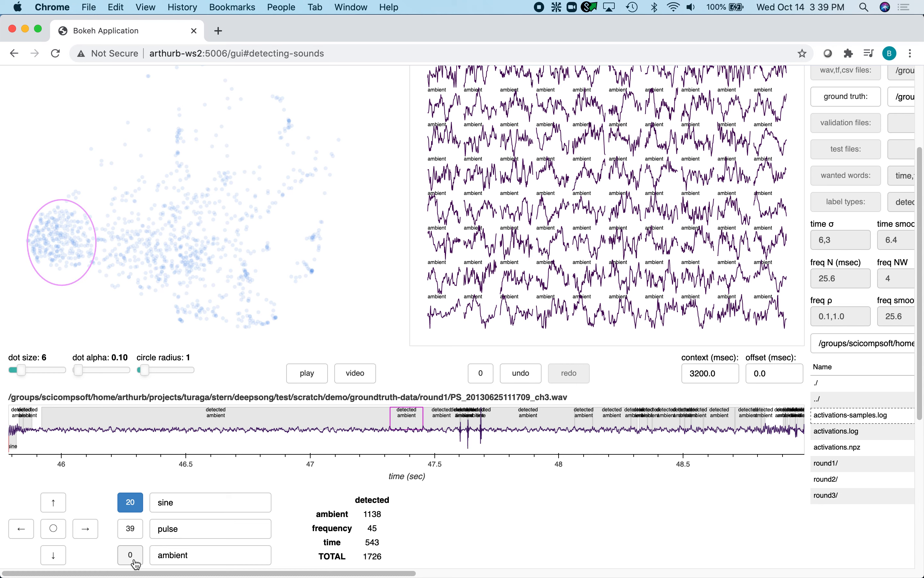
pyautogui.click(129, 552)
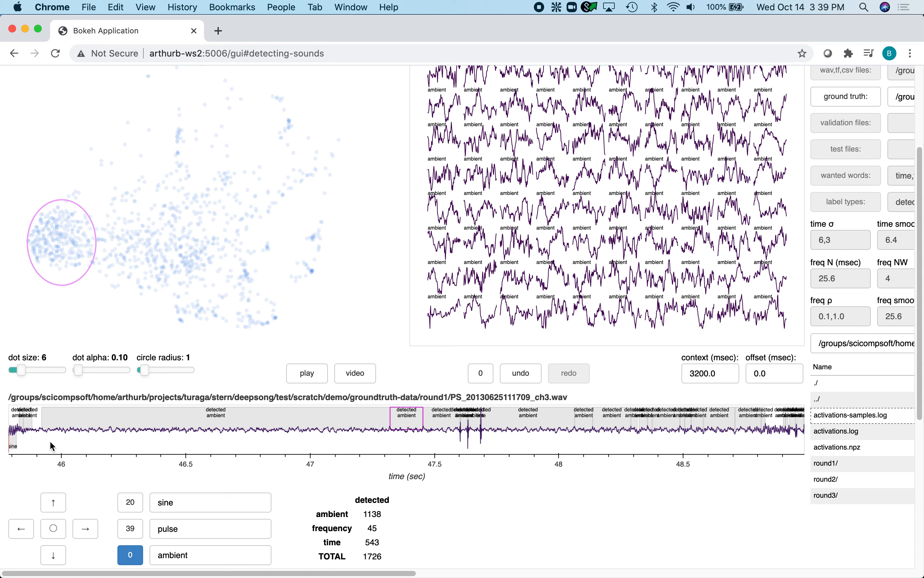
pyautogui.doubleClick(57, 422)
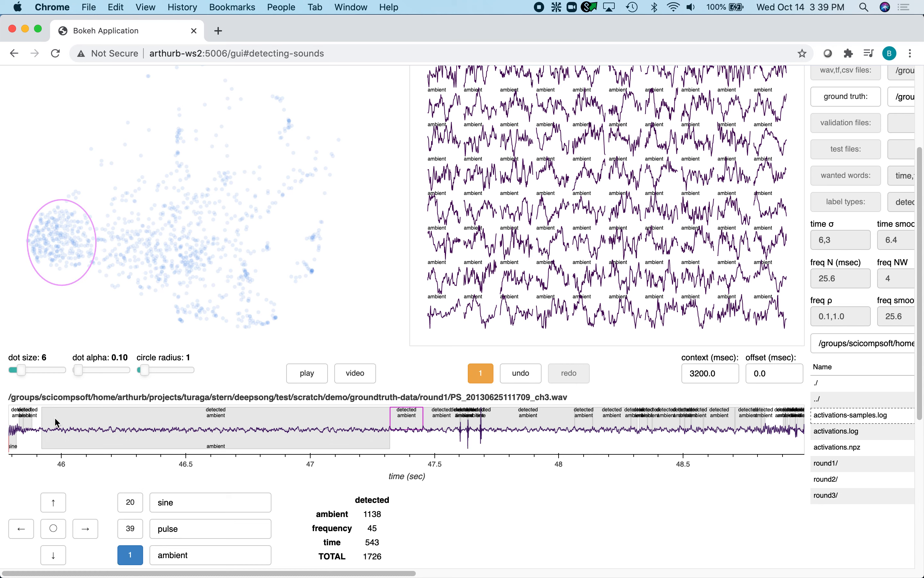
# Load the first snippet in the last row and annotate its waveform from about 106.08 to 109.05 s as ambient
pyautogui.click(447, 310)
pyautogui.moveTo(37, 442)
pyautogui.mouseDown()
pyautogui.moveTo(509, 435)
pyautogui.moveTo(774, 448)
pyautogui.mouseUp()
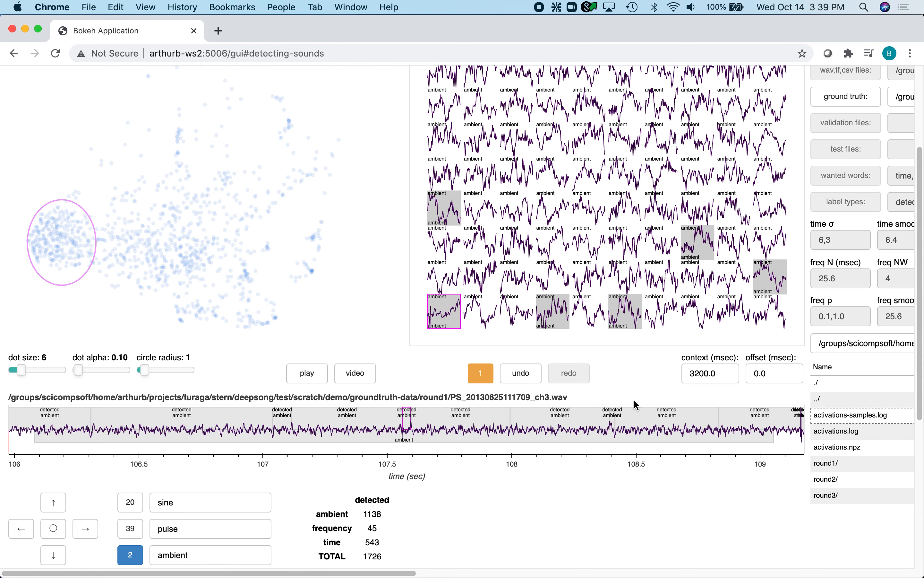
# Load the last row's third snippet, set the context to 1600 ms and offset to 800 ms, and annotate about 87.61–89.12 s as ambient
pyautogui.click(519, 320)
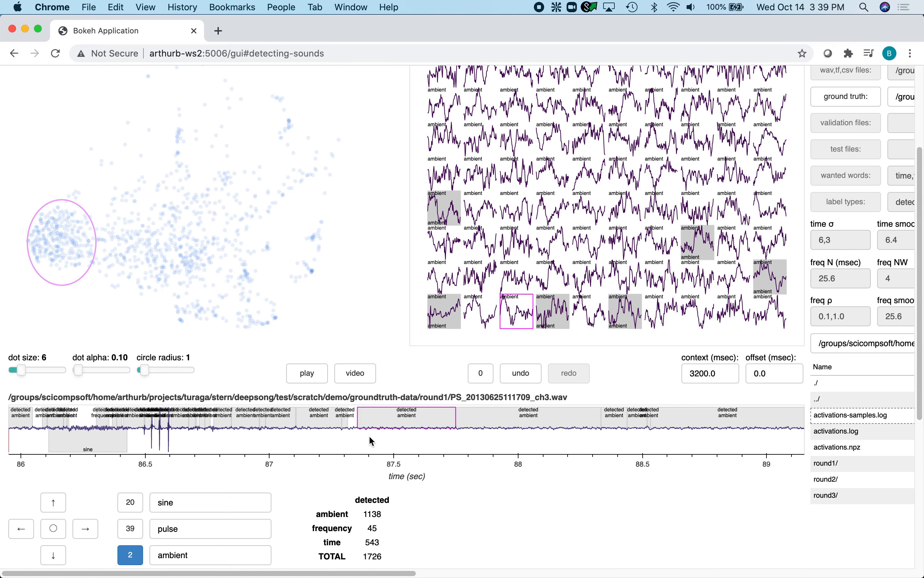
pyautogui.click(54, 503)
pyautogui.click(85, 530)
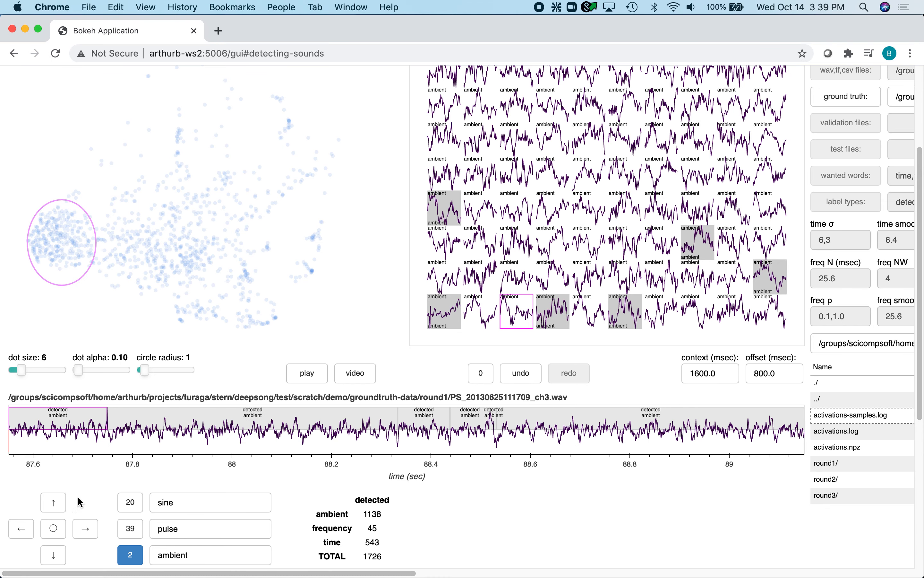
pyautogui.moveTo(38, 445)
pyautogui.mouseDown()
pyautogui.moveTo(783, 430)
pyautogui.moveTo(788, 443)
pyautogui.moveTo(766, 445)
pyautogui.mouseUp()
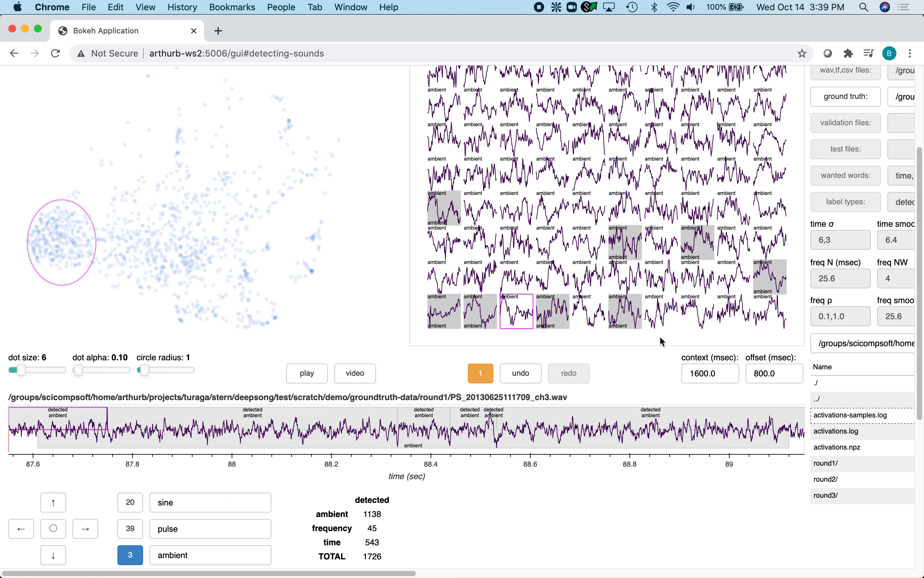
# Load the fifth snippet in the eighth row and annotate its waveform from about 95.60 to 96.79 s as ambient
pyautogui.click(593, 244)
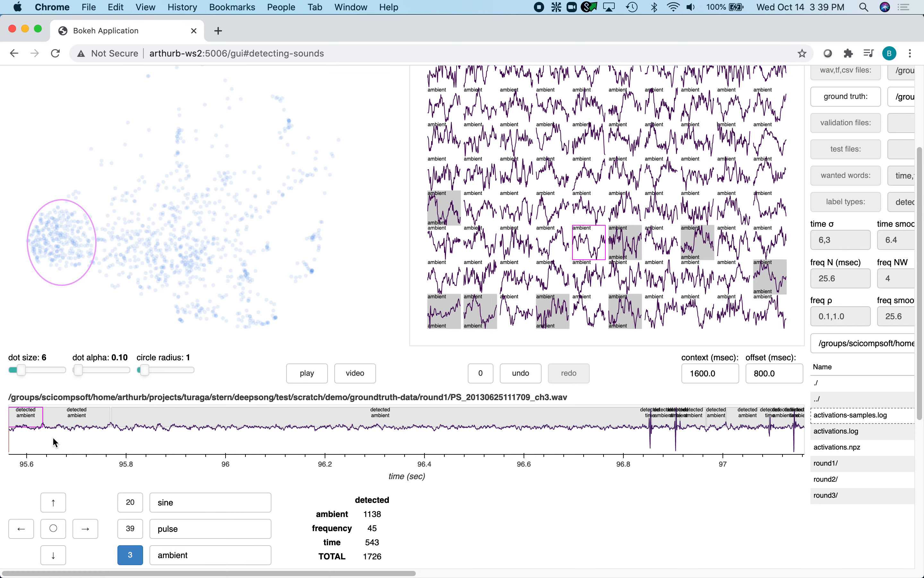
pyautogui.moveTo(28, 440)
pyautogui.mouseDown()
pyautogui.moveTo(265, 450)
pyautogui.moveTo(619, 443)
pyautogui.mouseUp()
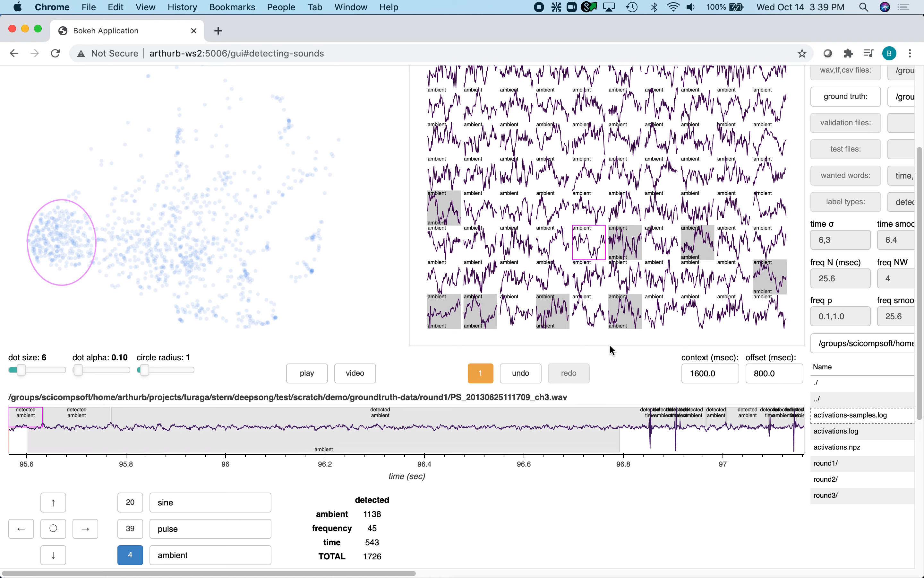
# Annotate the eighth row's fourth snippet at about 70.60–71.67 s and the last row's seventh snippet at about 57.61–58.83 s as ambient
pyautogui.click(553, 245)
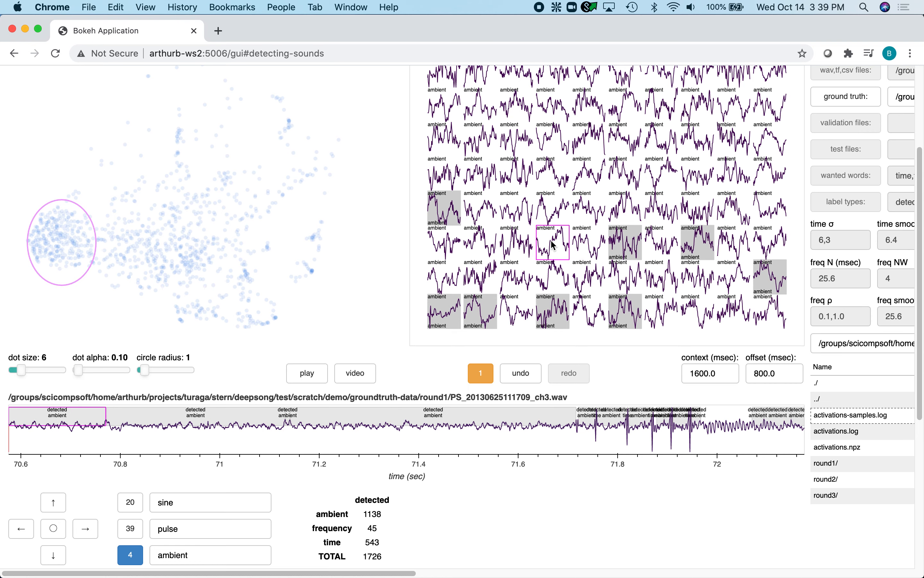
pyautogui.moveTo(25, 445); pyautogui.dragTo(553, 453)
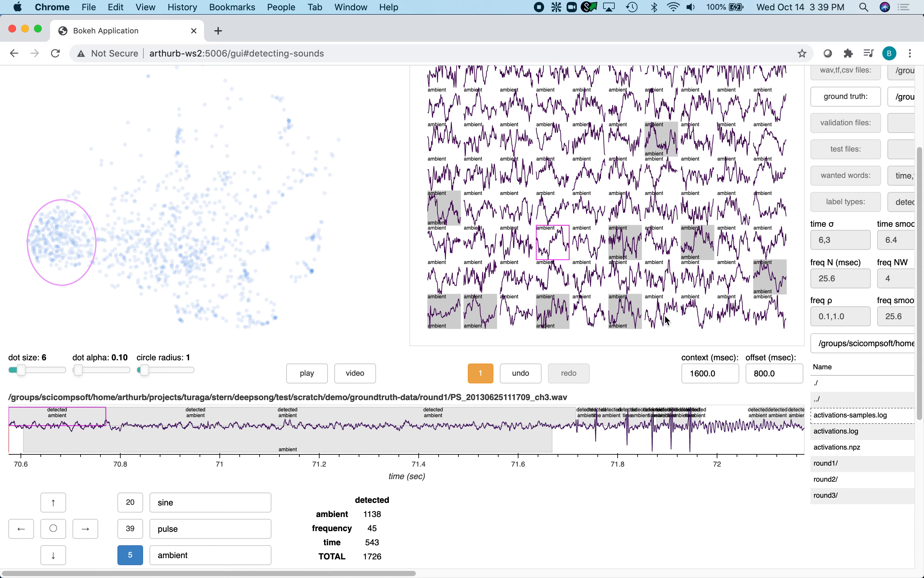
pyautogui.click(667, 320)
pyautogui.moveTo(170, 447); pyautogui.dragTo(773, 437)
pyautogui.click(791, 444)
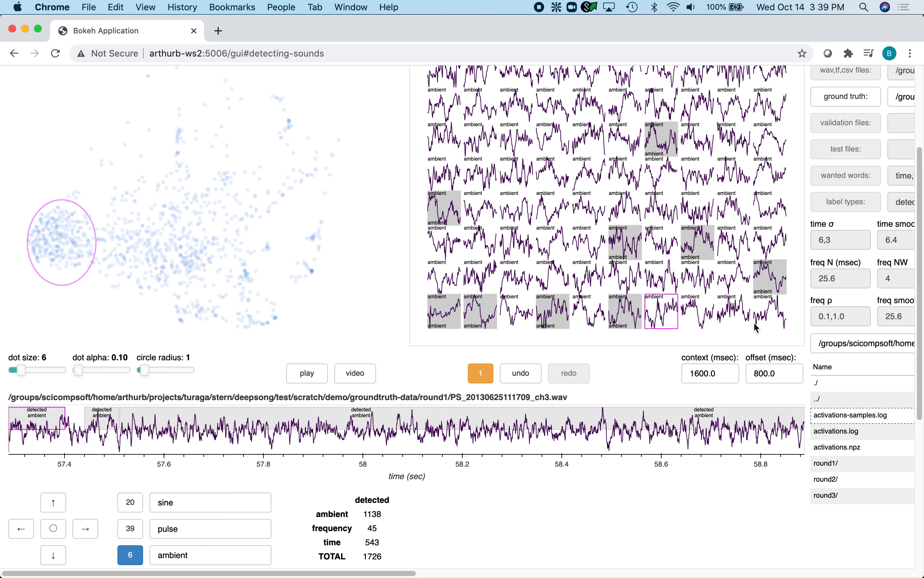
# Annotate the last row's ninth snippet at about 5.49–6.99 s and, at 1600 ms context and zero offset, the seventh row's third at about 29.07–30.53 s as ambient
pyautogui.click(741, 317)
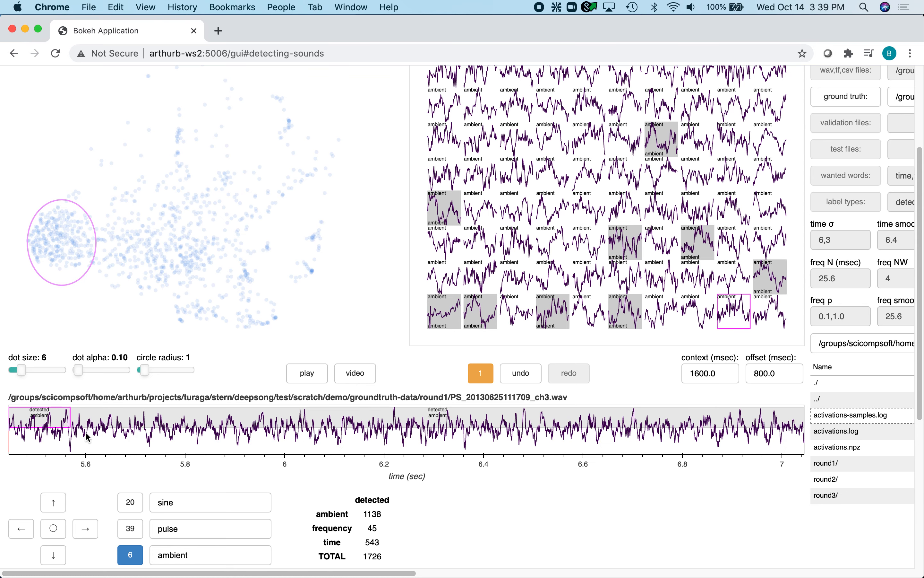
pyautogui.moveTo(30, 444)
pyautogui.mouseDown()
pyautogui.moveTo(610, 422)
pyautogui.moveTo(777, 436)
pyautogui.mouseUp()
pyautogui.click(53, 528)
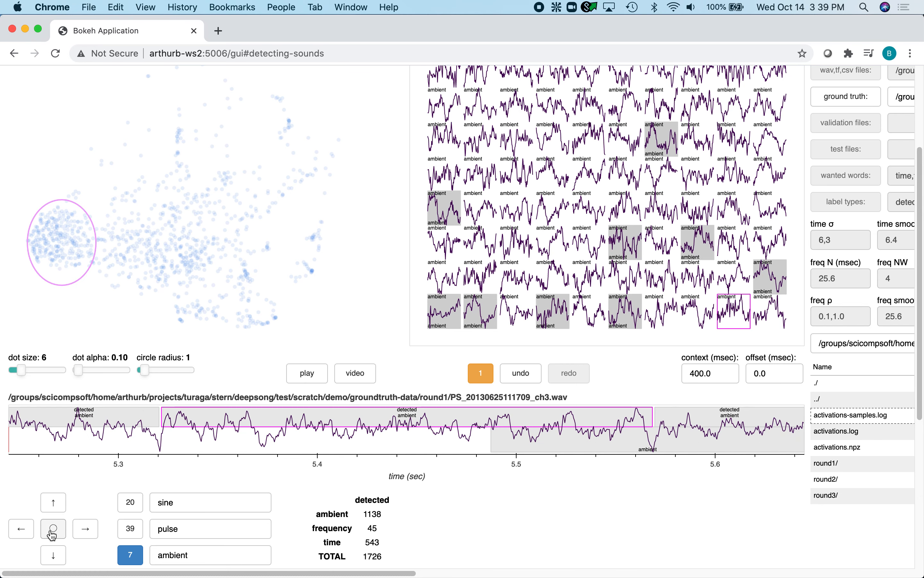
pyautogui.click(56, 554)
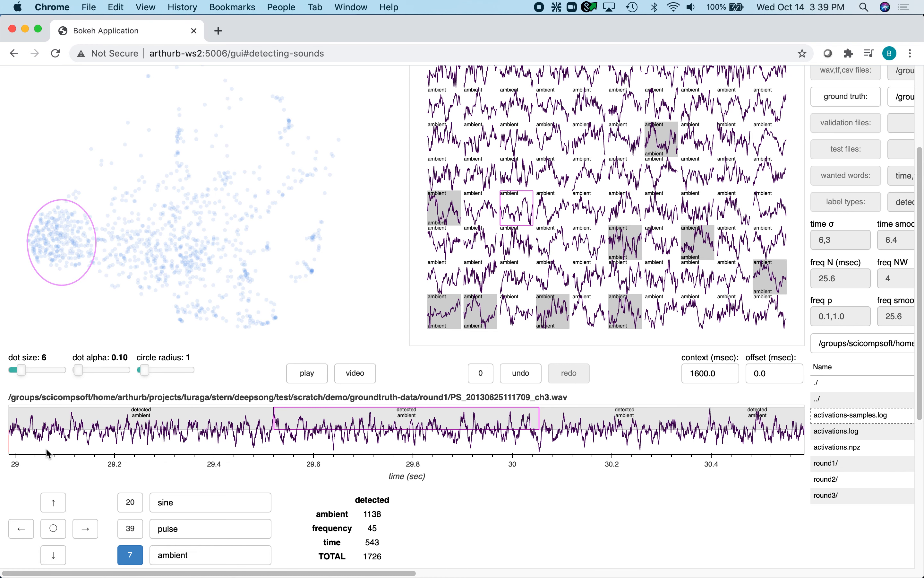
pyautogui.moveTo(47, 452); pyautogui.dragTo(772, 445)
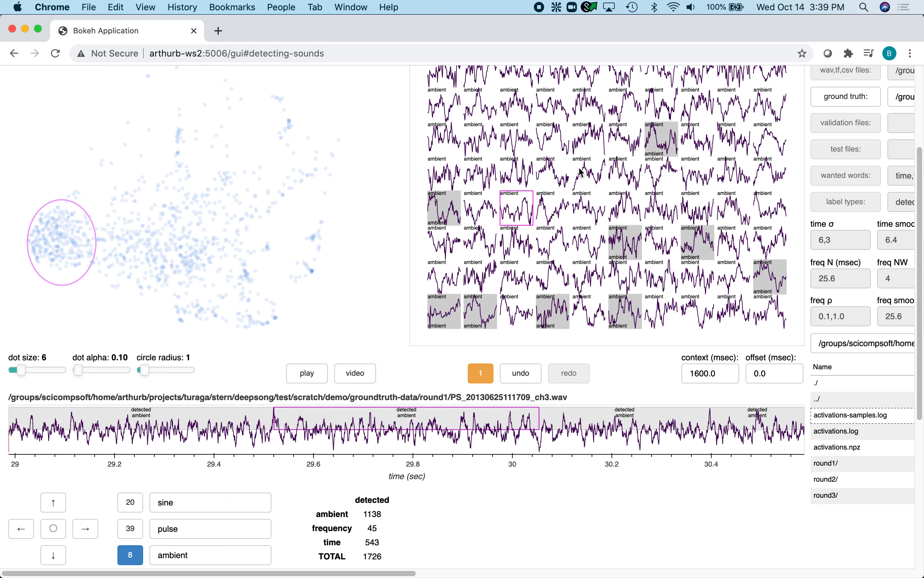
# Load the fifth row's fifth snippet, set context to 800 ms and offset to 400 ms, and annotate about 179.68–180.44 s as ambient
pyautogui.click(585, 139)
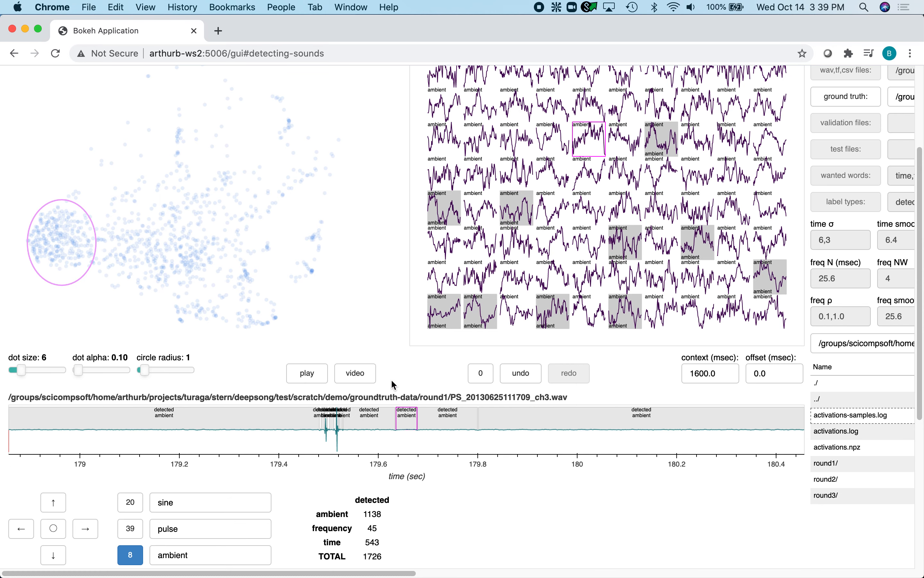
pyautogui.click(57, 502)
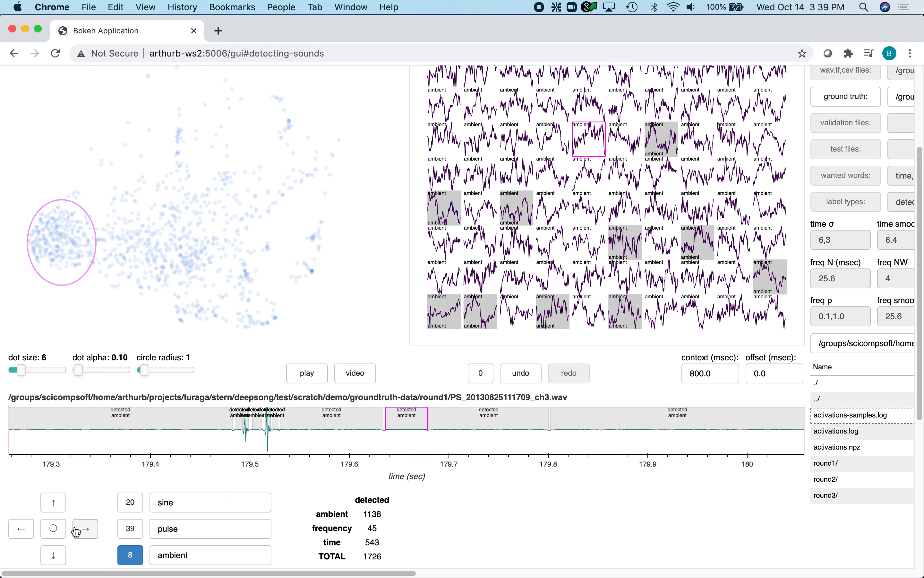
pyautogui.click(85, 529)
pyautogui.moveTo(28, 450); pyautogui.dragTo(787, 443)
# Load the fourth row's first snippet, set context to 1600 ms and offset to 0, and annotate about 39.72–41.18 s as ambient
pyautogui.click(553, 139)
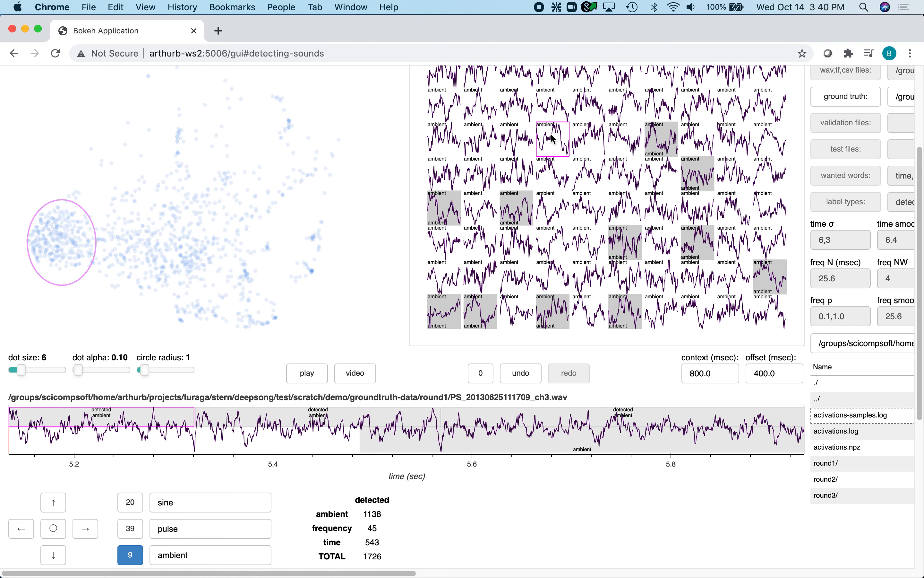
pyautogui.click(449, 109)
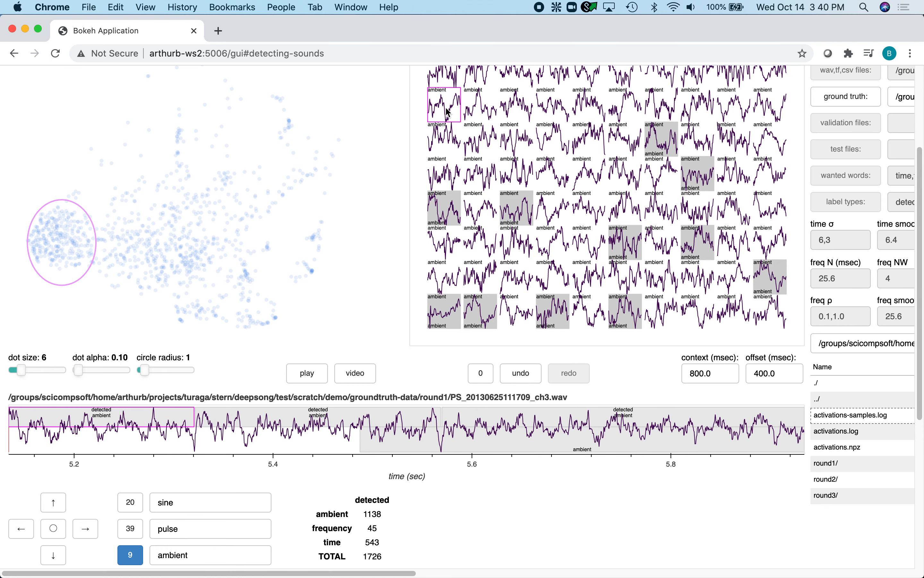
pyautogui.click(53, 531)
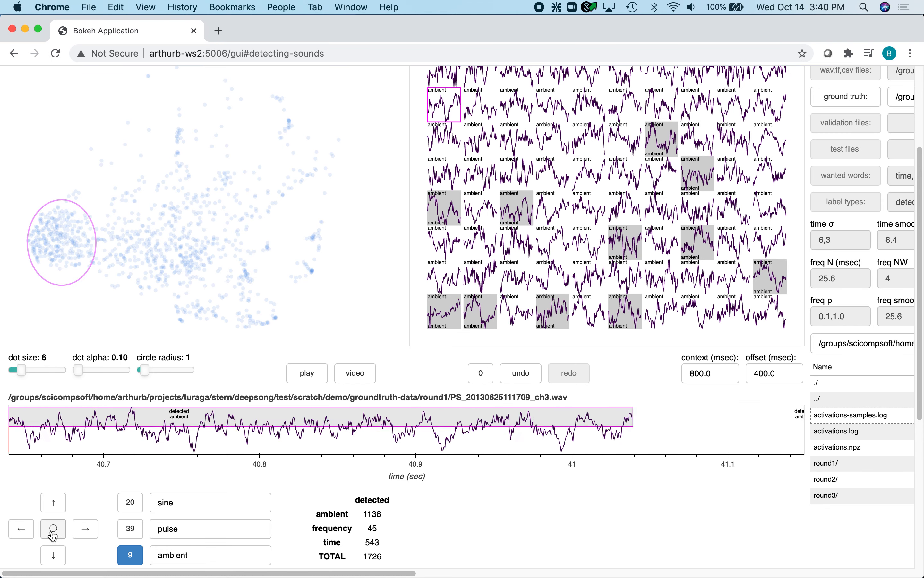
pyautogui.click(54, 557)
pyautogui.click(54, 557)
pyautogui.moveTo(46, 449); pyautogui.dragTo(773, 434)
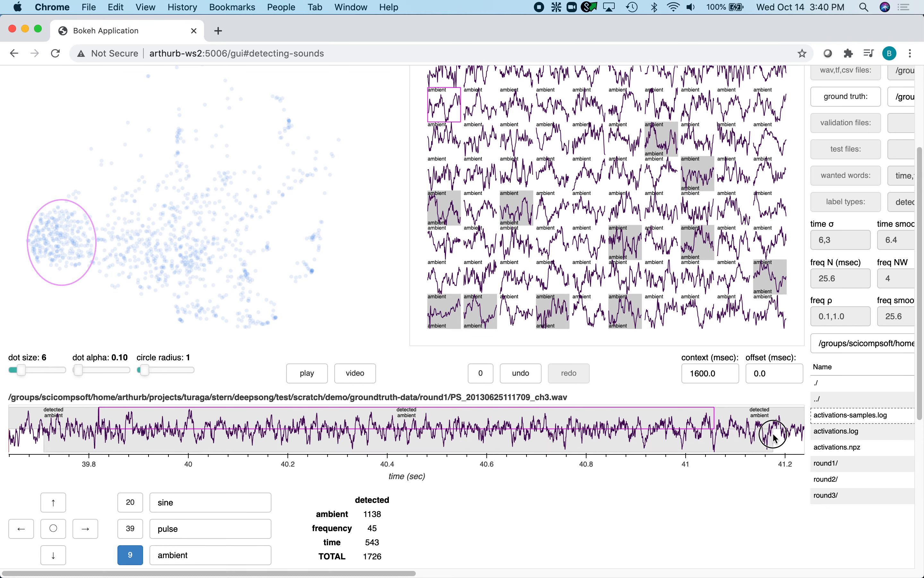
# Annotate the fourth row's second snippet at about 89.66–90.67 s and the seventh row's fifth snippet at about 36.94–38.43 s as ambient
pyautogui.click(487, 110)
pyautogui.click(481, 373)
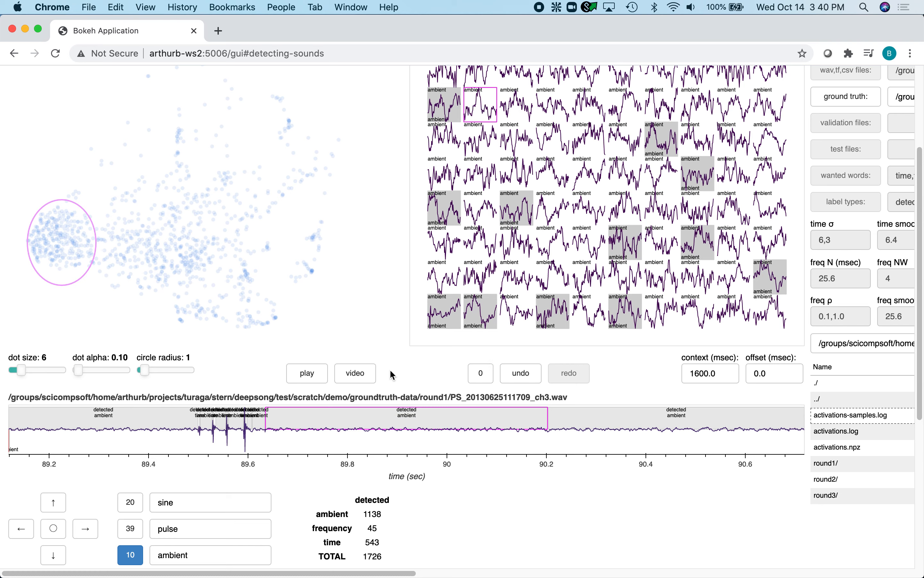
pyautogui.moveTo(281, 448); pyautogui.dragTo(781, 448)
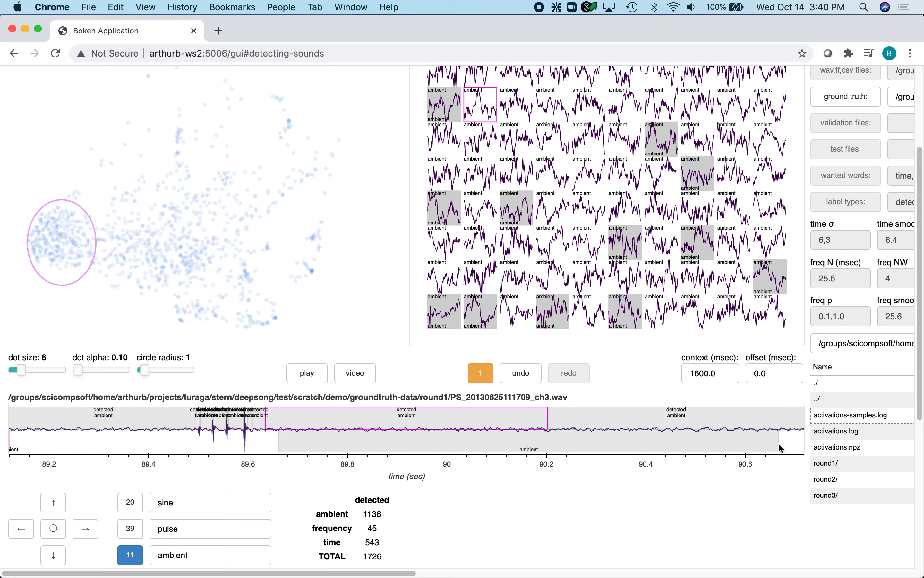
pyautogui.click(595, 210)
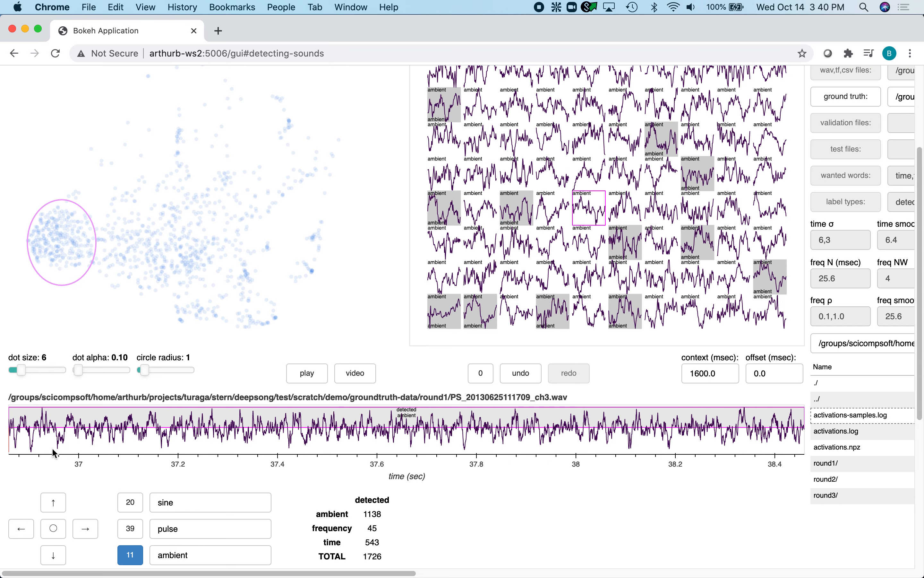
pyautogui.moveTo(47, 452); pyautogui.dragTo(788, 453)
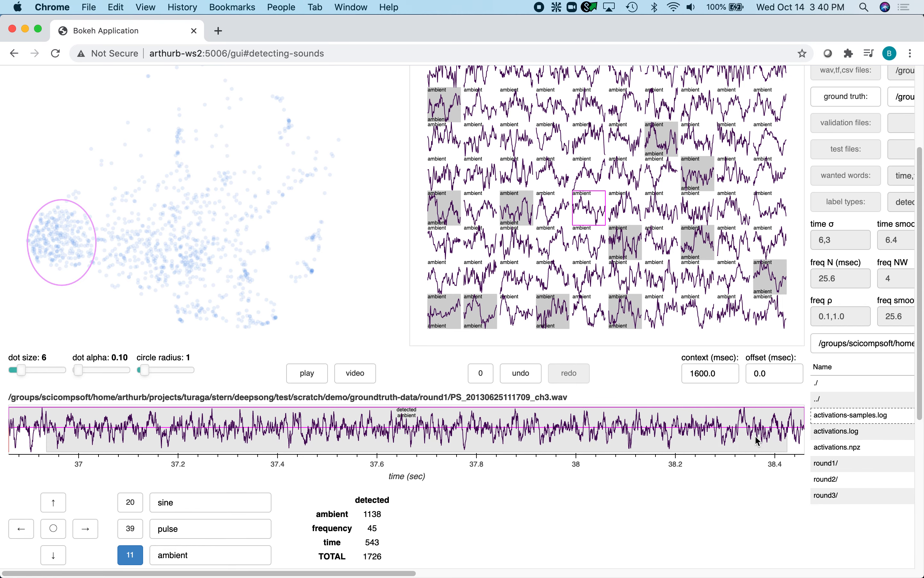
# Annotate the seventh row's seventh snippet at about 131.38–132.56 s and its fourth snippet at about 1.97–2.98 s as ambient
pyautogui.click(663, 211)
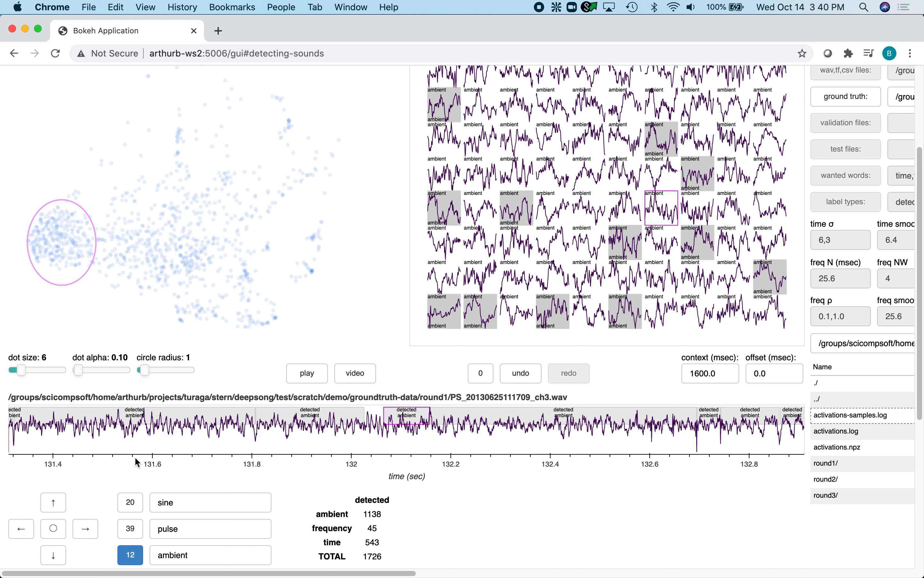
pyautogui.moveTo(43, 442); pyautogui.dragTo(627, 454)
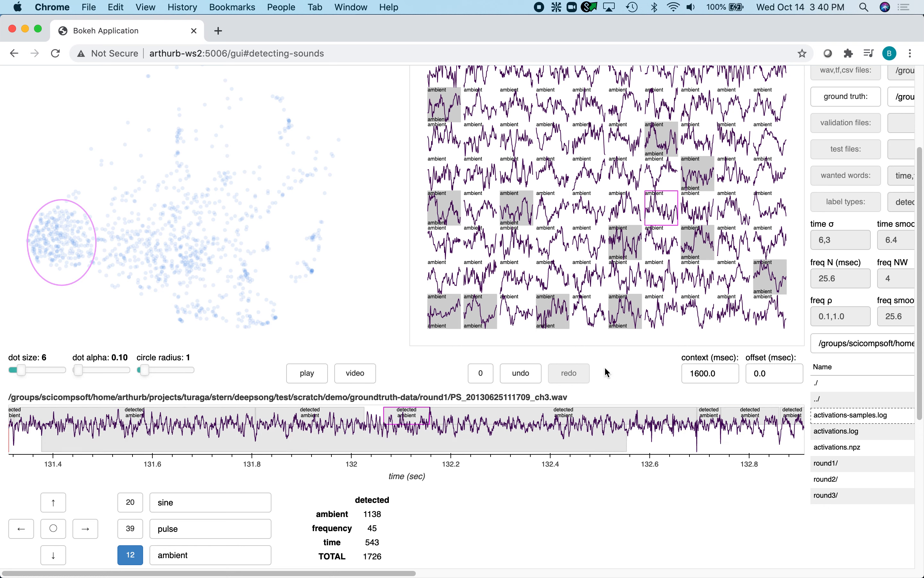
pyautogui.click(554, 211)
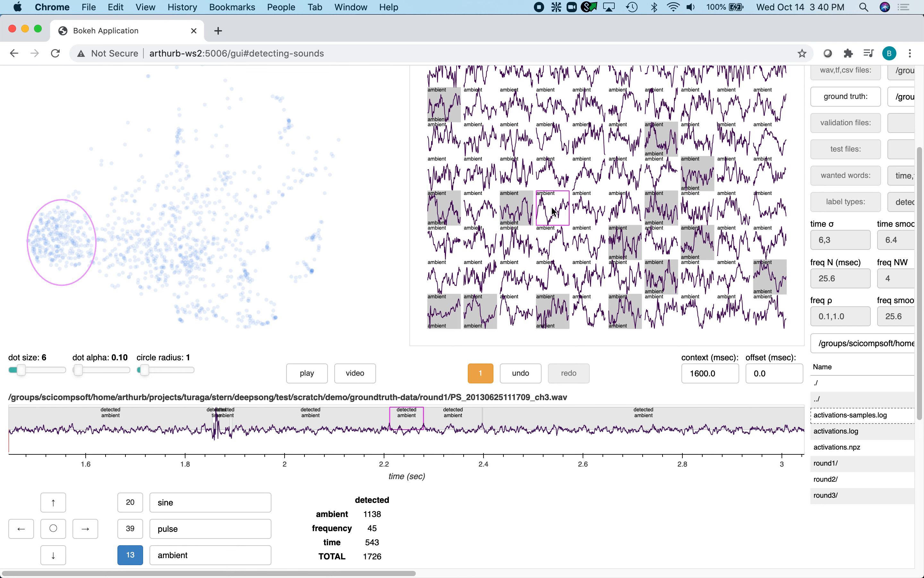
pyautogui.moveTo(273, 447); pyautogui.dragTo(773, 444)
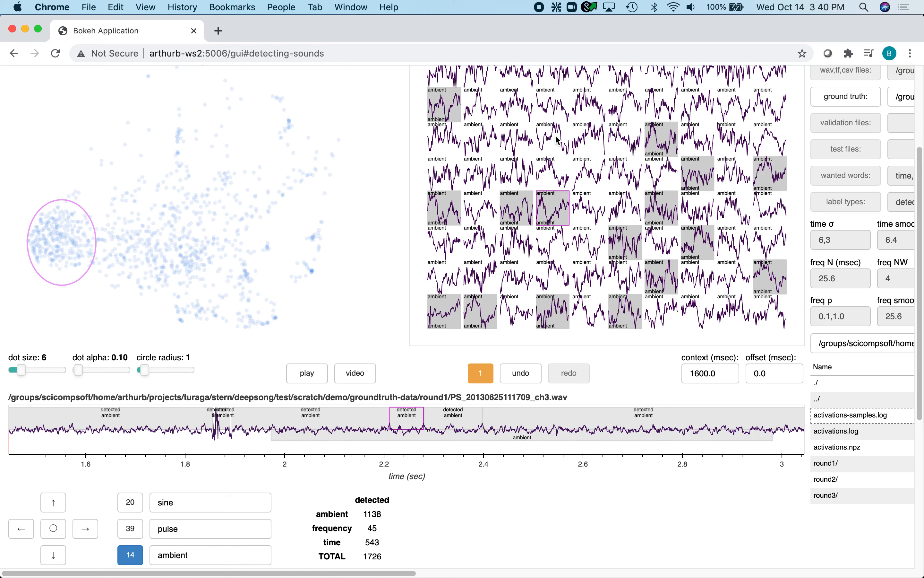
# Annotate the fifth row's second snippet at about 64.16–65.25 s and its third snippet at about 150.10–151.05 s as ambient
pyautogui.click(558, 140)
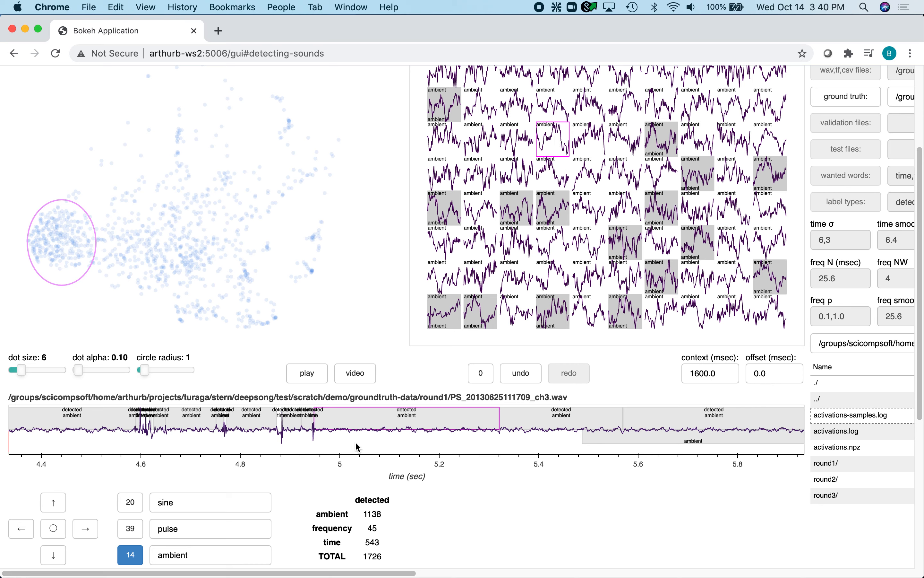
pyautogui.click(482, 140)
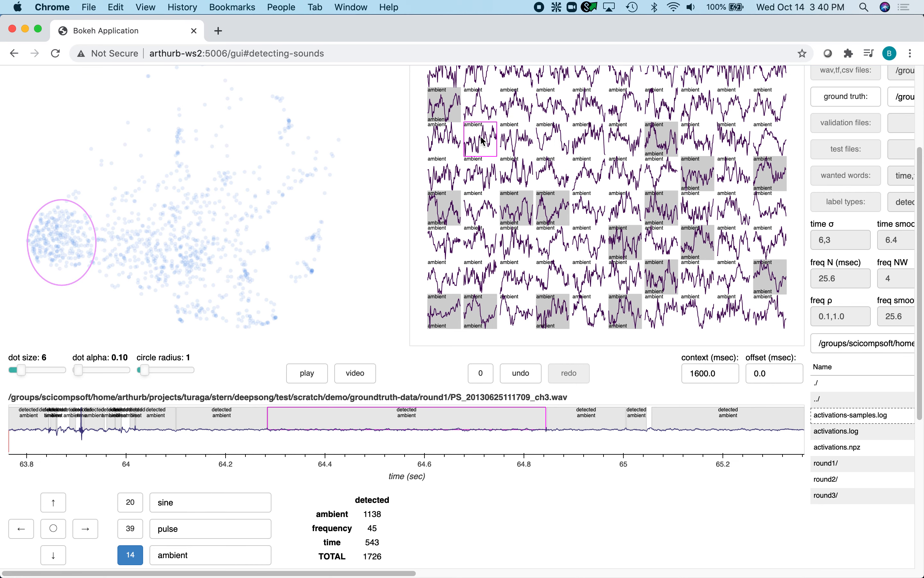
pyautogui.moveTo(207, 441); pyautogui.dragTo(745, 451)
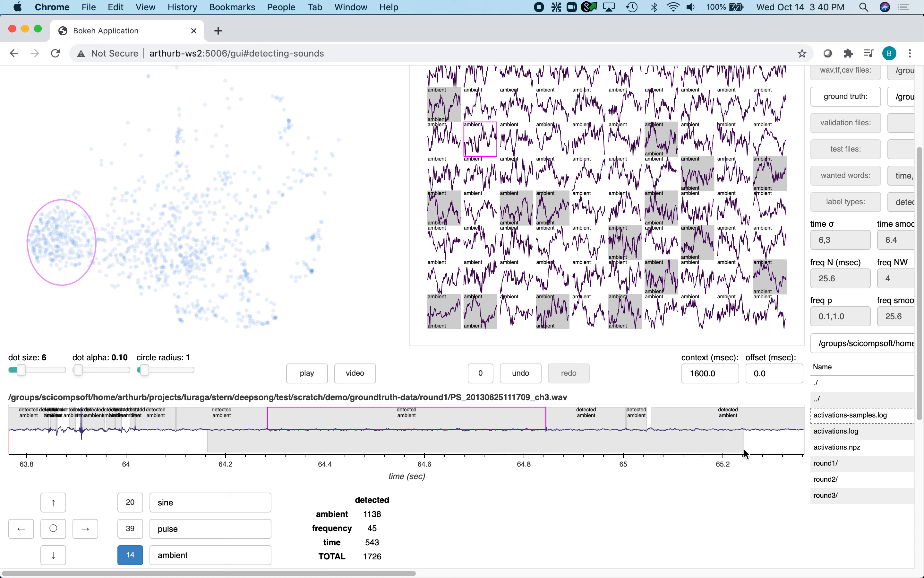
pyautogui.click(519, 143)
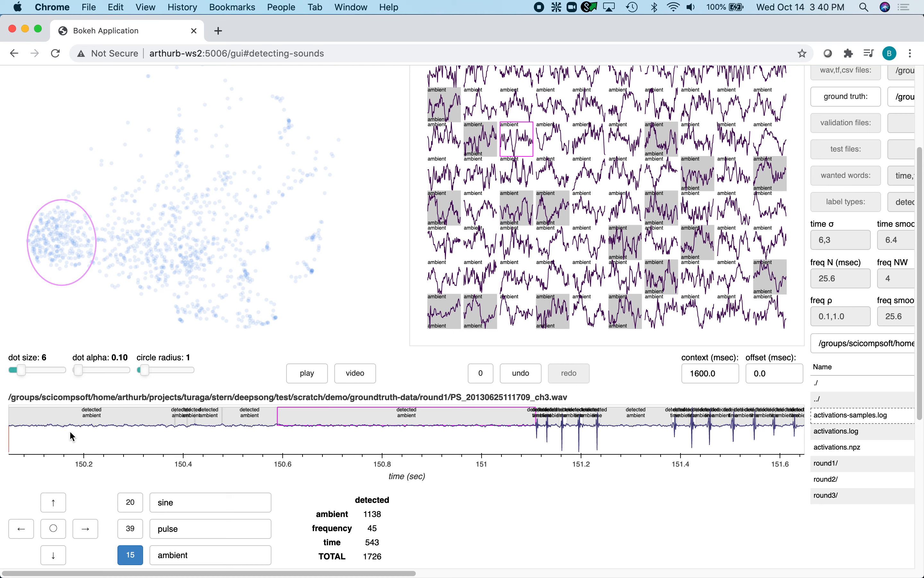
pyautogui.moveTo(36, 443); pyautogui.dragTo(508, 455)
# Set context and offset to 400 ms and annotate the seven detected time spikes from about 151.11 to 151.42 s as pulse
pyautogui.click(54, 503)
pyautogui.click(54, 504)
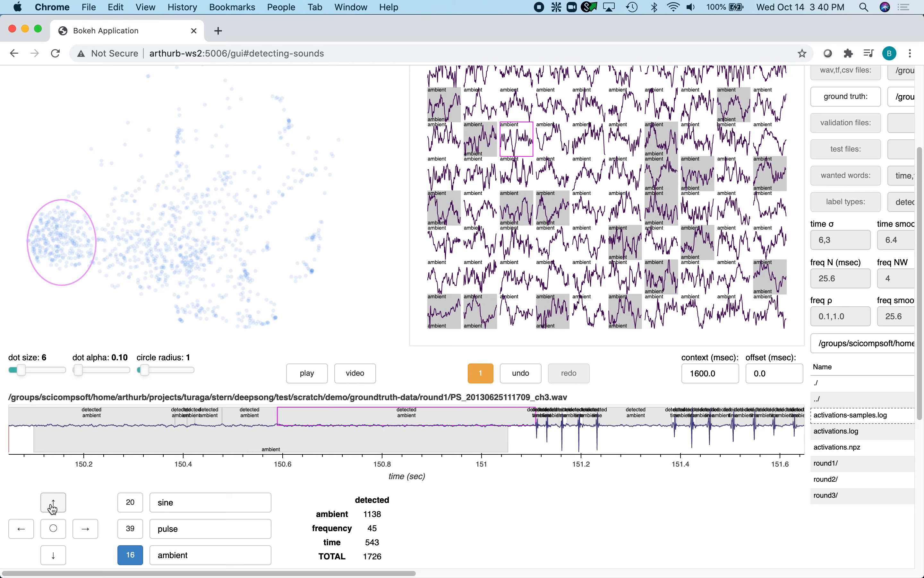
pyautogui.click(79, 523)
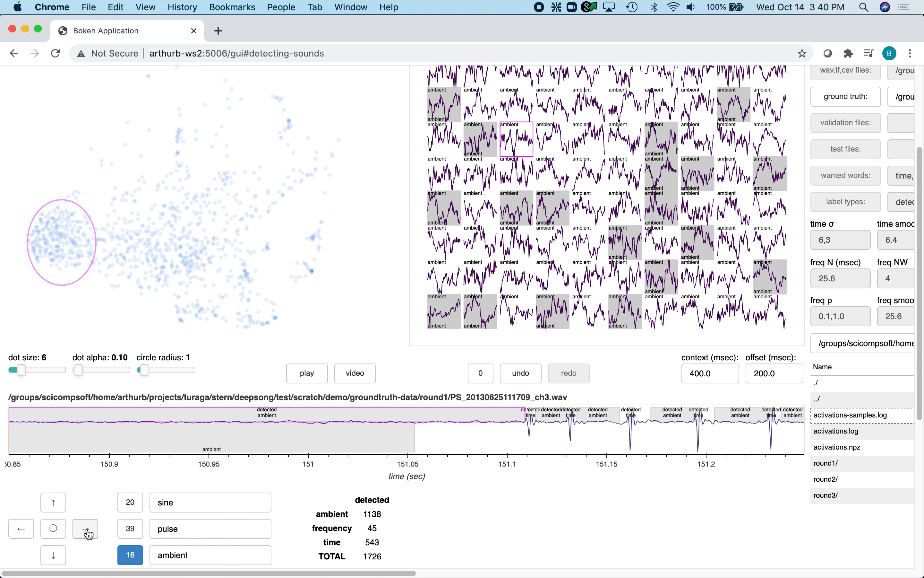
pyautogui.click(129, 530)
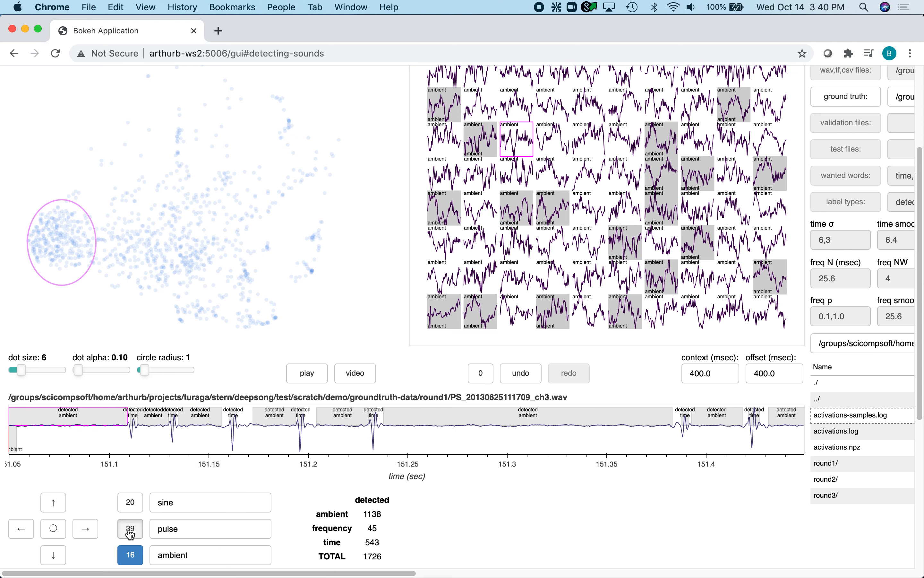
pyautogui.click(133, 438)
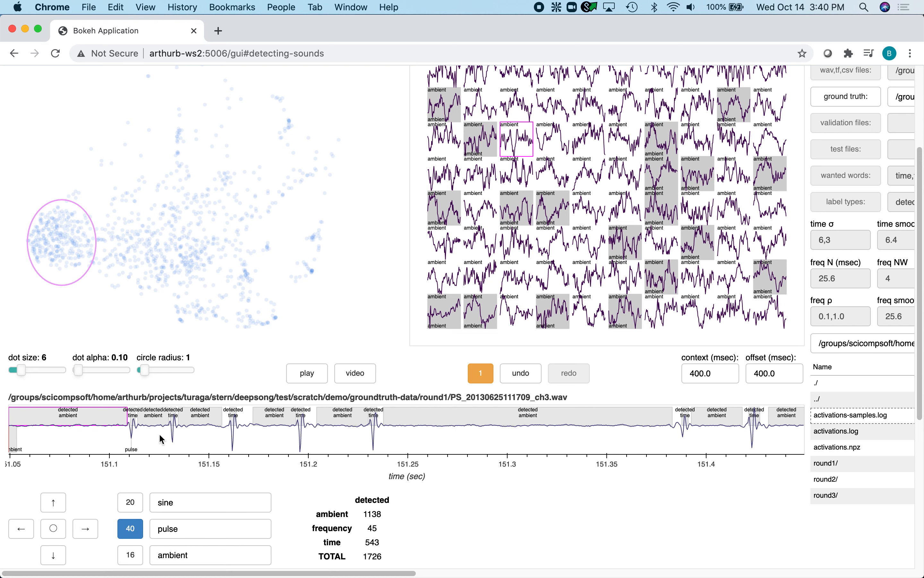
pyautogui.click(175, 444)
pyautogui.click(234, 445)
pyautogui.click(303, 450)
pyautogui.click(373, 447)
pyautogui.click(683, 444)
# Load the fifth row's fifth snippet, set context to 800 ms and offset to -400 ms, and annotate about 178.89–179.45 s as ambient
pyautogui.click(587, 143)
pyautogui.click(56, 530)
pyautogui.click(55, 557)
pyautogui.click(21, 528)
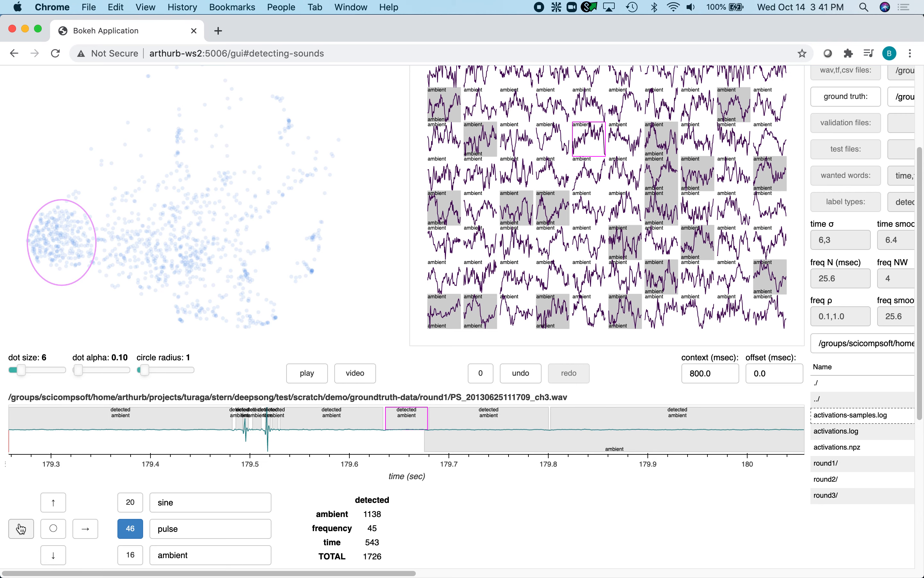
pyautogui.click(130, 556)
pyautogui.moveTo(37, 440); pyautogui.dragTo(601, 454)
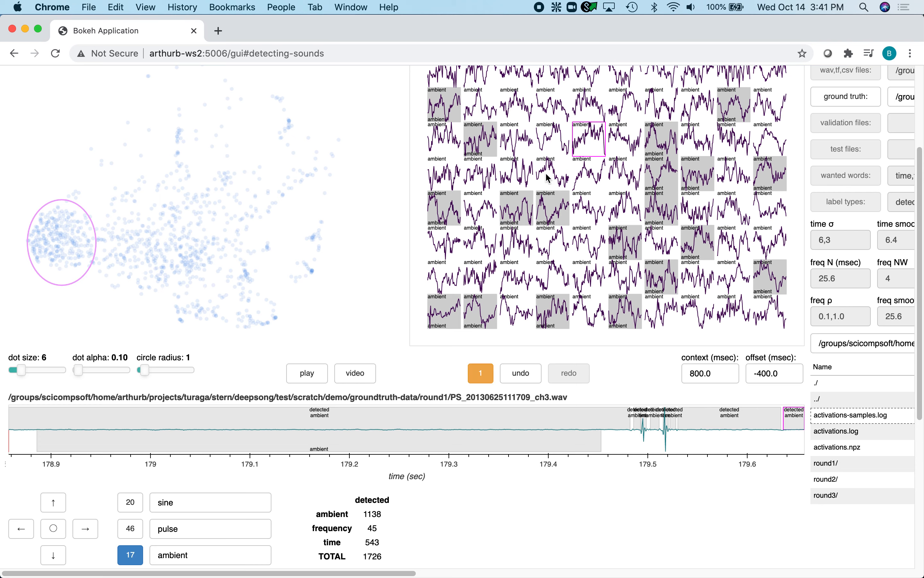
# Load the fifth row's fourth snippet, set the offset to -800 ms, and annotate about 3.96–4.56 s as ambient
pyautogui.click(549, 144)
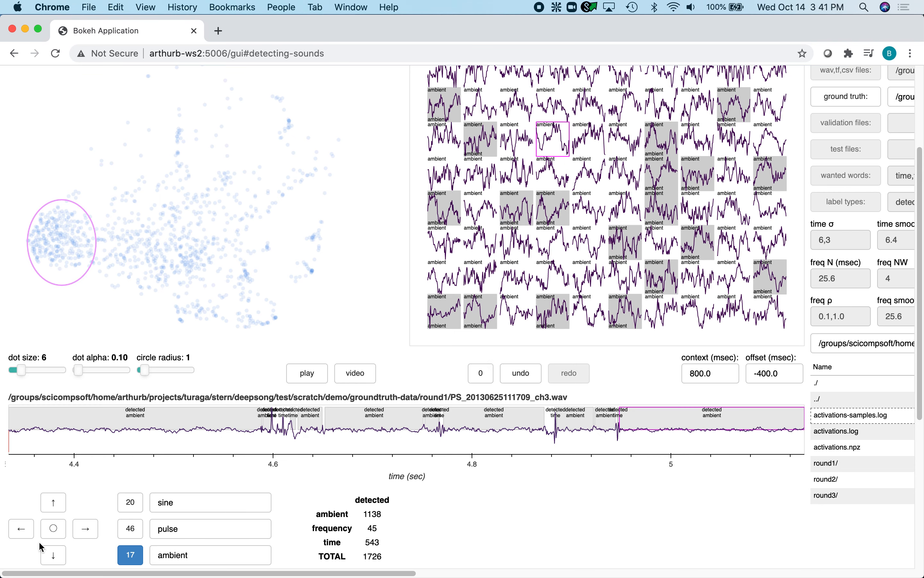
pyautogui.click(23, 531)
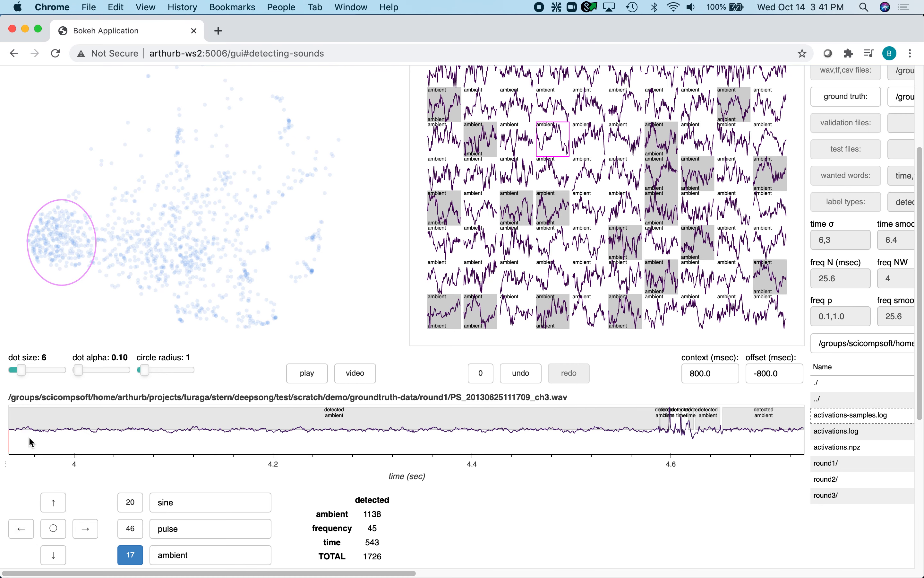
pyautogui.moveTo(30, 444); pyautogui.dragTo(631, 453)
# Load the eighth row's fourth snippet, set context to 1600 ms and offset to -800 ms, and annotate about 69.01–70.35 s as ambient
pyautogui.click(557, 242)
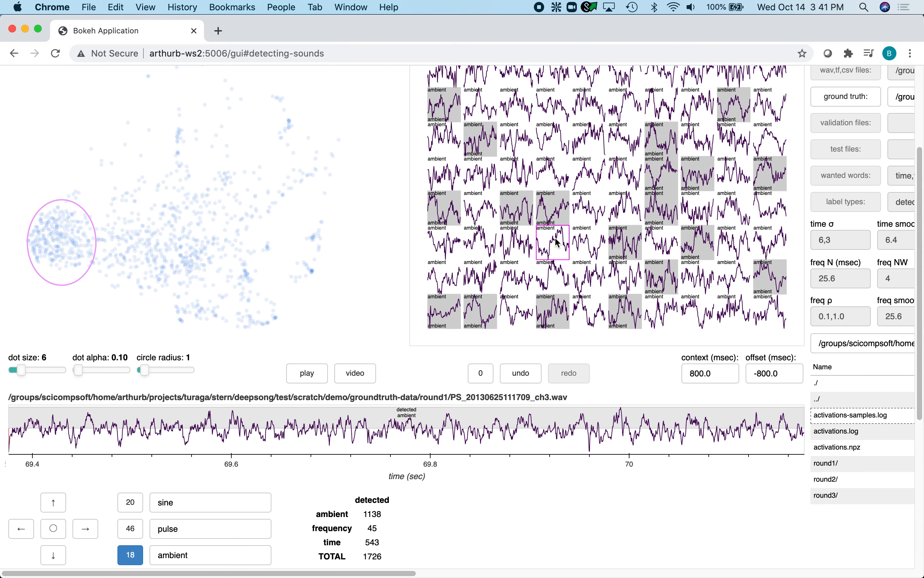
pyautogui.click(52, 558)
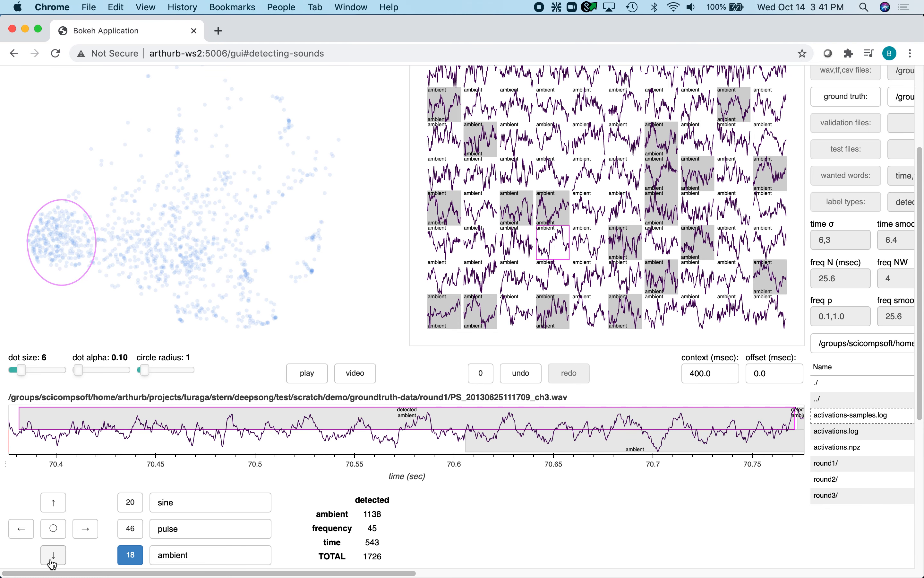
pyautogui.click(52, 560)
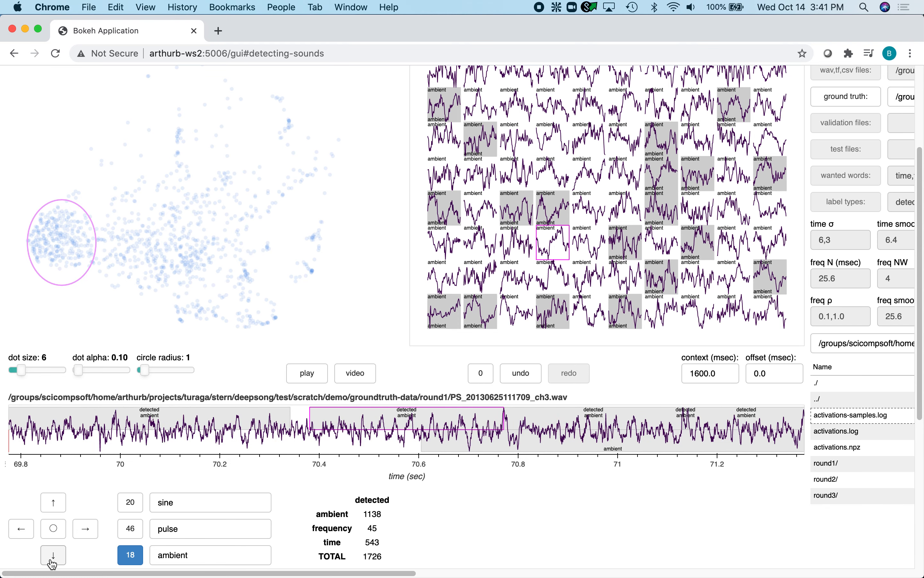
pyautogui.click(22, 529)
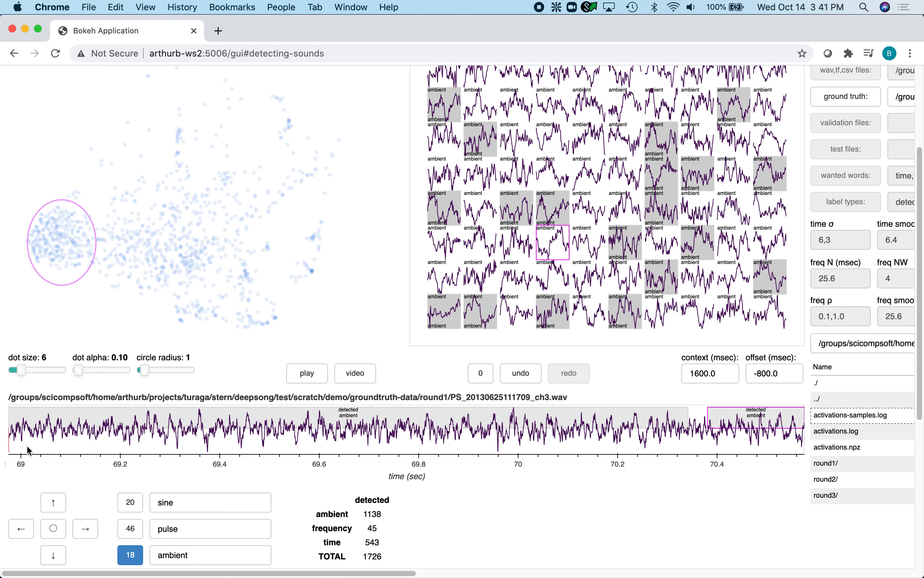
pyautogui.moveTo(28, 448); pyautogui.dragTo(694, 446)
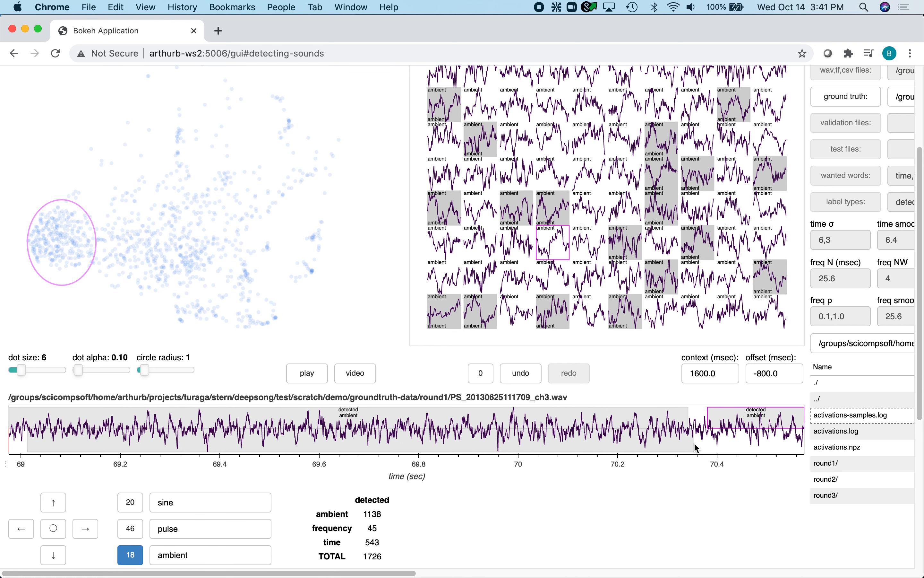
# Reload the fifth row's fourth snippet, set context to 800 ms and offset to 0 ms, and annotate about 4.97–5.41 s as ambient
pyautogui.click(553, 141)
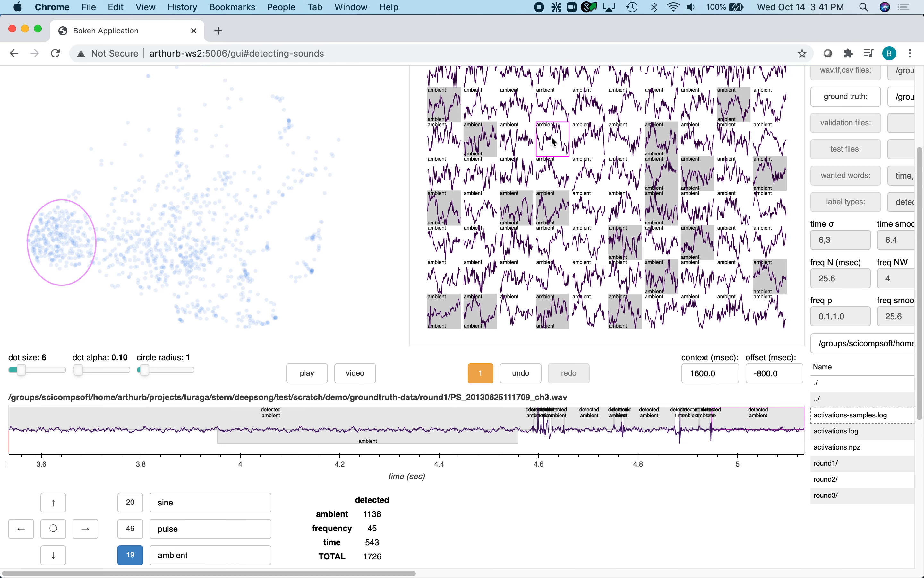
pyautogui.click(50, 532)
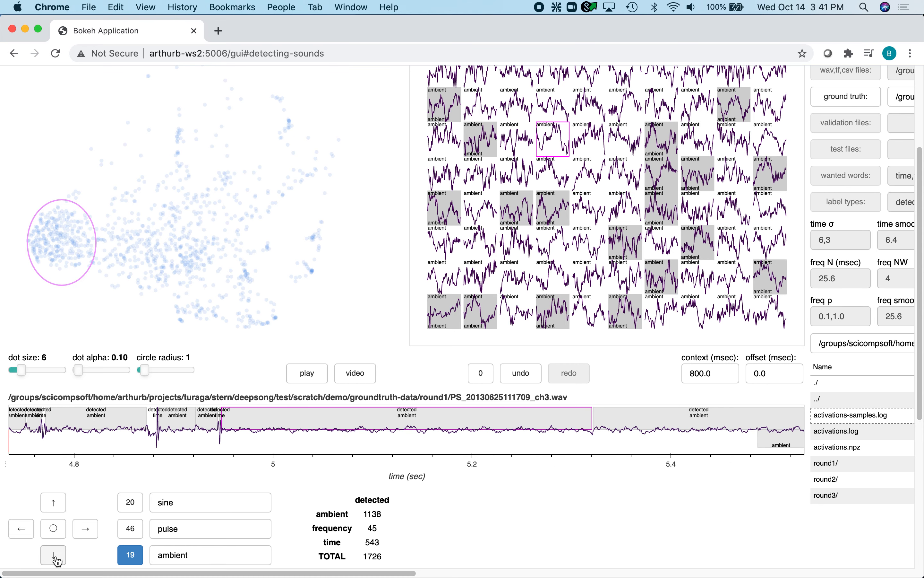
pyautogui.moveTo(248, 444); pyautogui.dragTo(683, 457)
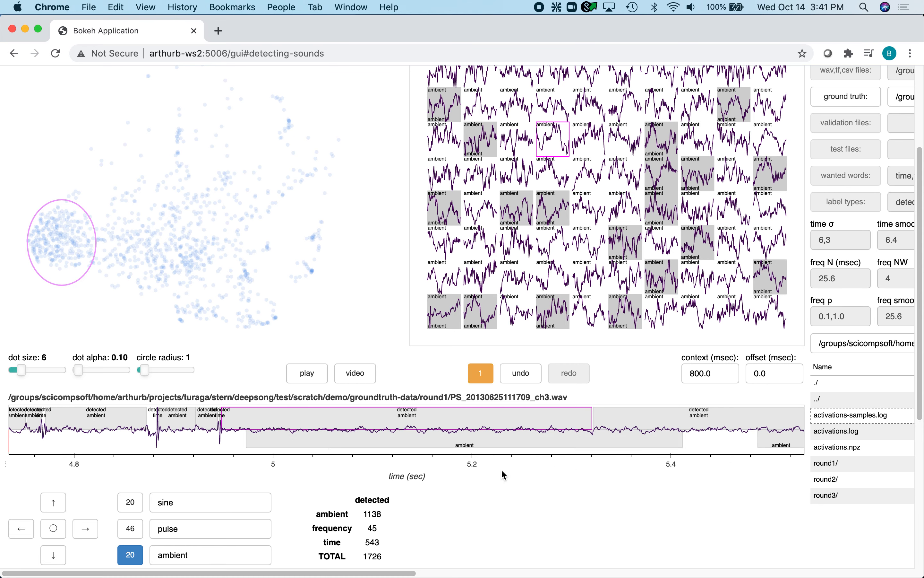
# Make pulse the active label, filter the detected sounds to time, and browse the snippets in the upper-middle part of the cluster plot
pyautogui.click(130, 528)
pyautogui.scroll(4, 564, 101)
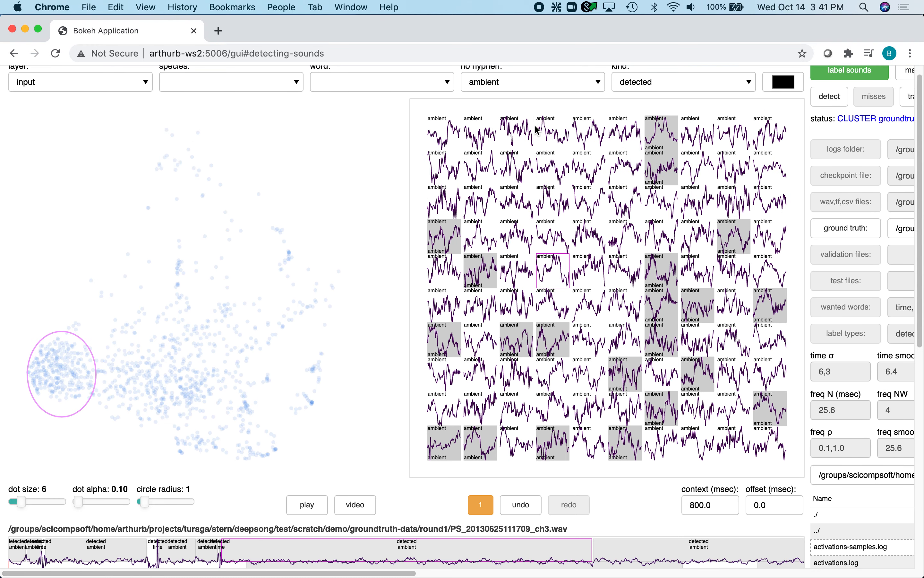
pyautogui.click(568, 96)
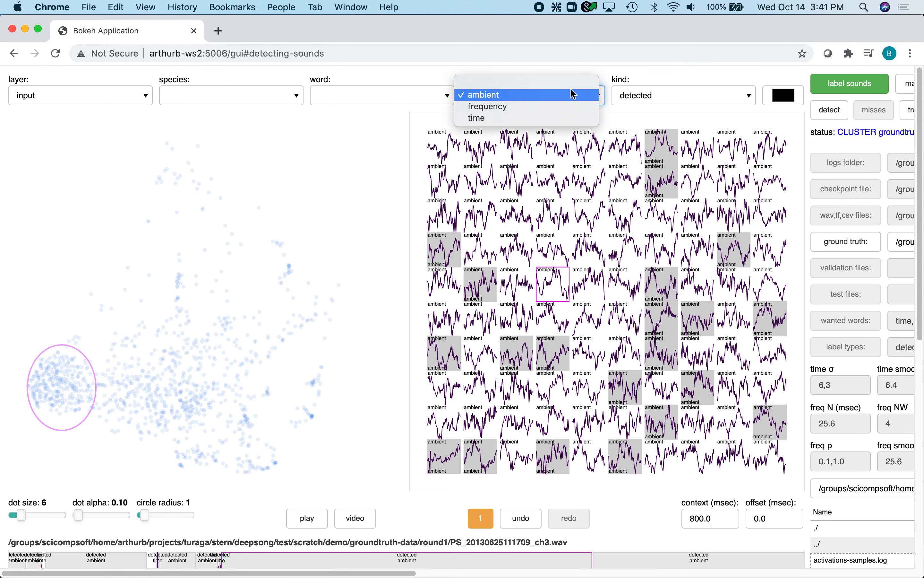
pyautogui.click(561, 118)
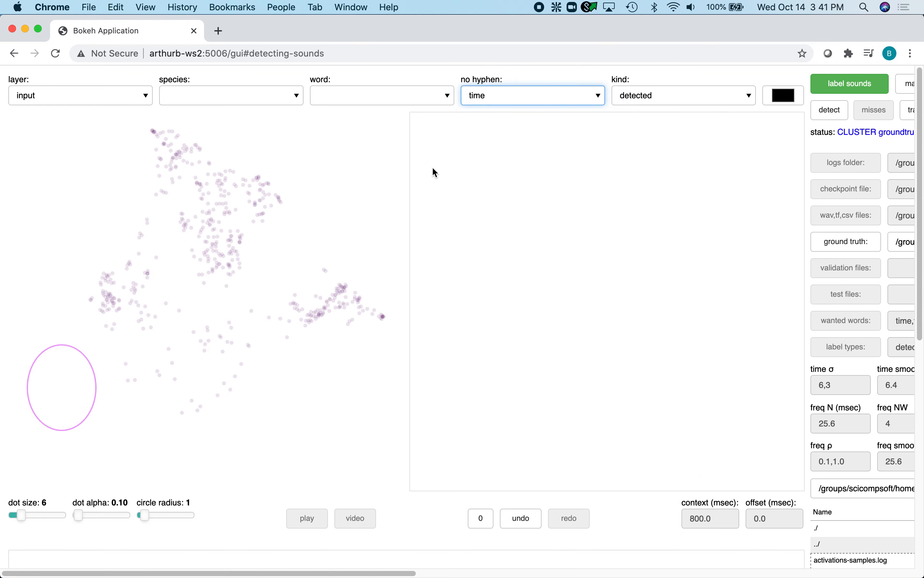
pyautogui.click(322, 311)
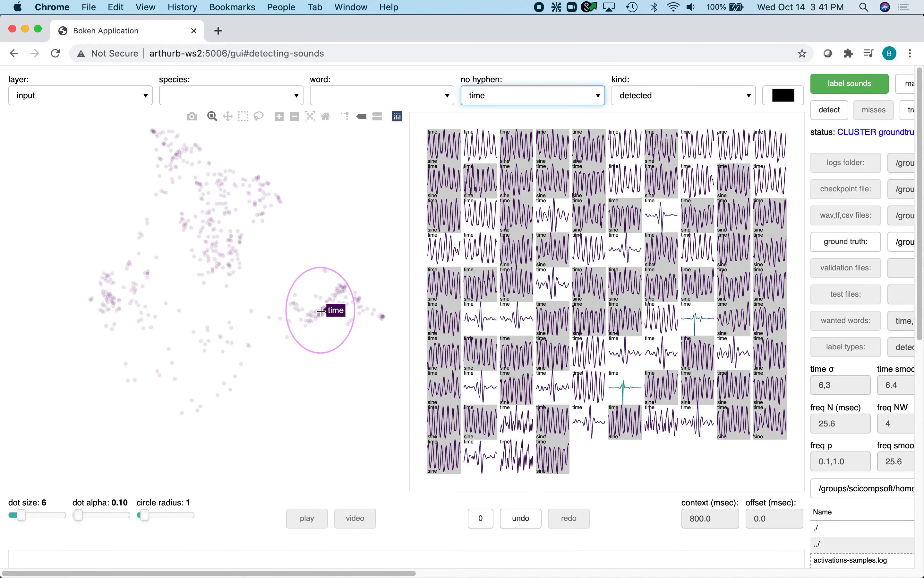
pyautogui.click(261, 202)
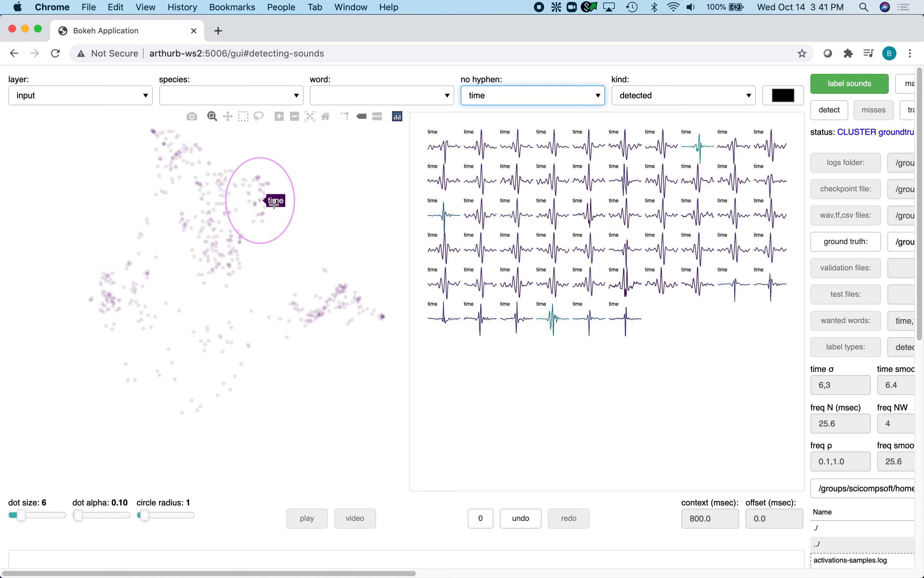
# Load the sixth row's first snippet, set context to 400 ms, and annotate the ten detected time spikes from about 109.16 to 109.46 s as pulse
pyautogui.click(445, 320)
pyautogui.scroll(-3, 521, 397)
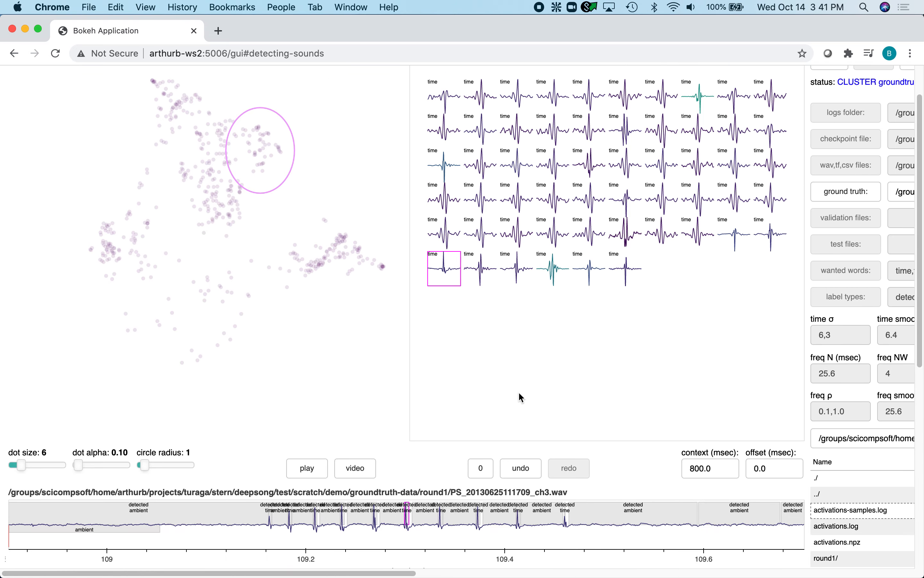
pyautogui.scroll(-6, 522, 397)
pyautogui.click(52, 524)
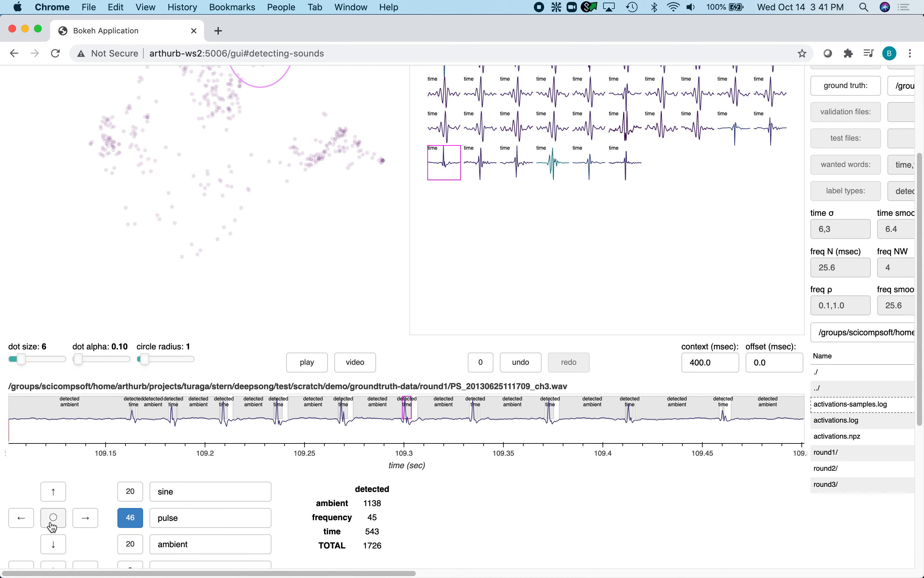
pyautogui.doubleClick(133, 436)
pyautogui.doubleClick(173, 433)
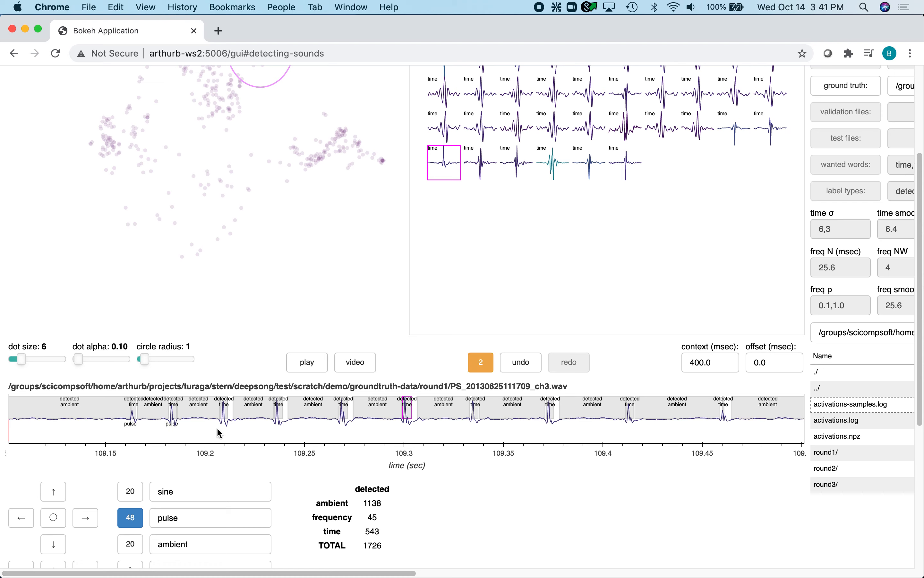
pyautogui.doubleClick(227, 433)
pyautogui.doubleClick(279, 435)
pyautogui.doubleClick(344, 435)
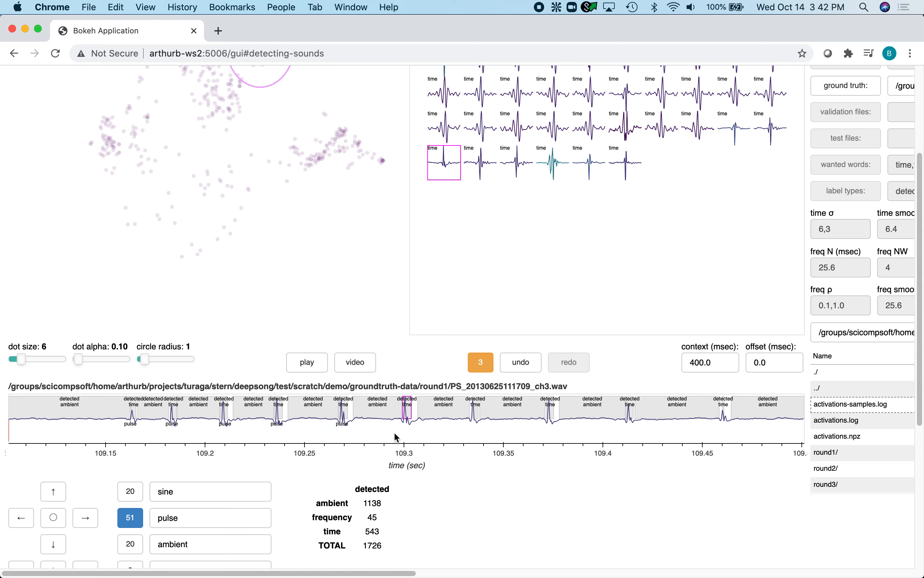
pyautogui.doubleClick(475, 435)
pyautogui.doubleClick(552, 433)
pyautogui.doubleClick(632, 431)
# Load the sixth row's fifth snippet and annotate the four detected time spikes from about 86.50 to 86.60 s as pulse
pyautogui.click(595, 165)
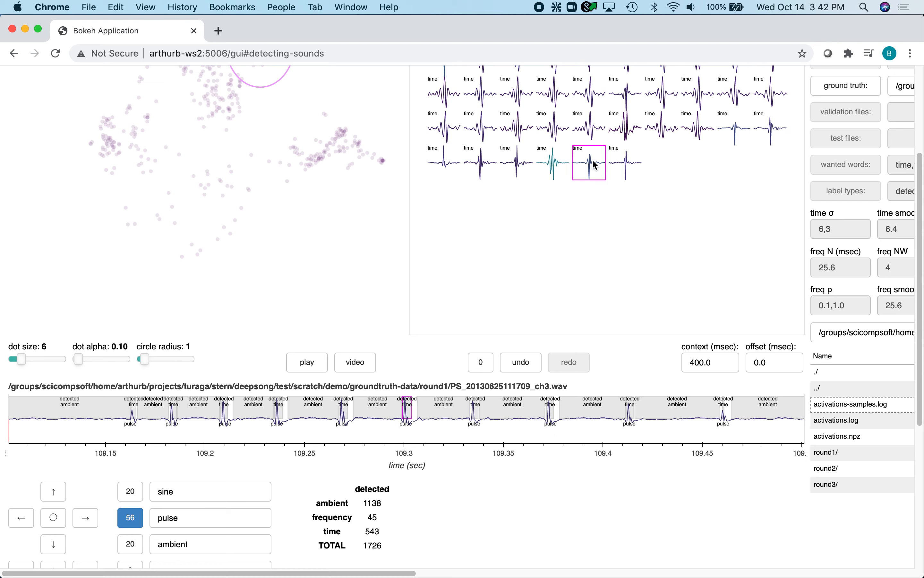
pyautogui.doubleClick(216, 430)
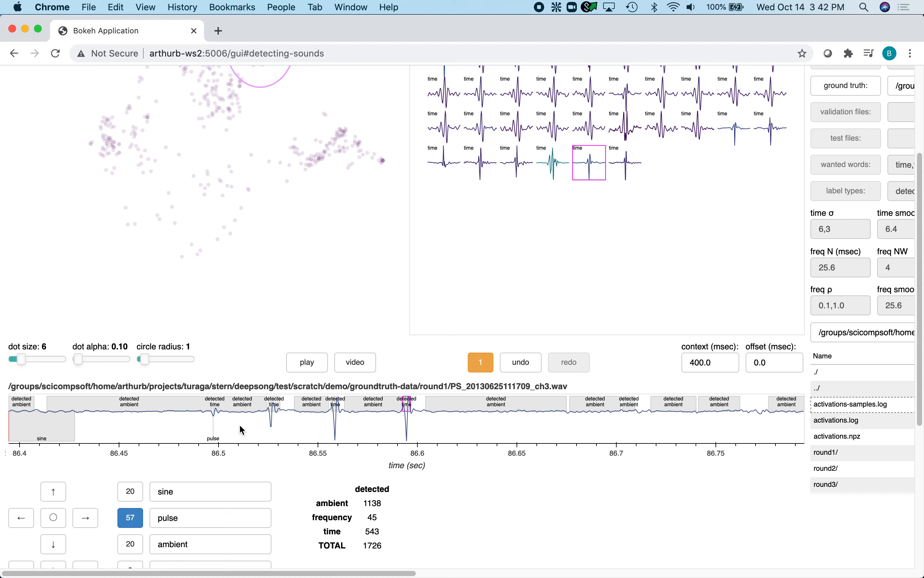
pyautogui.doubleClick(274, 427)
pyautogui.doubleClick(337, 433)
pyautogui.doubleClick(408, 433)
# Check the annotation counts for each label and read the Training a Classifier section of the documentation
pyautogui.scroll(-3, 455, 521)
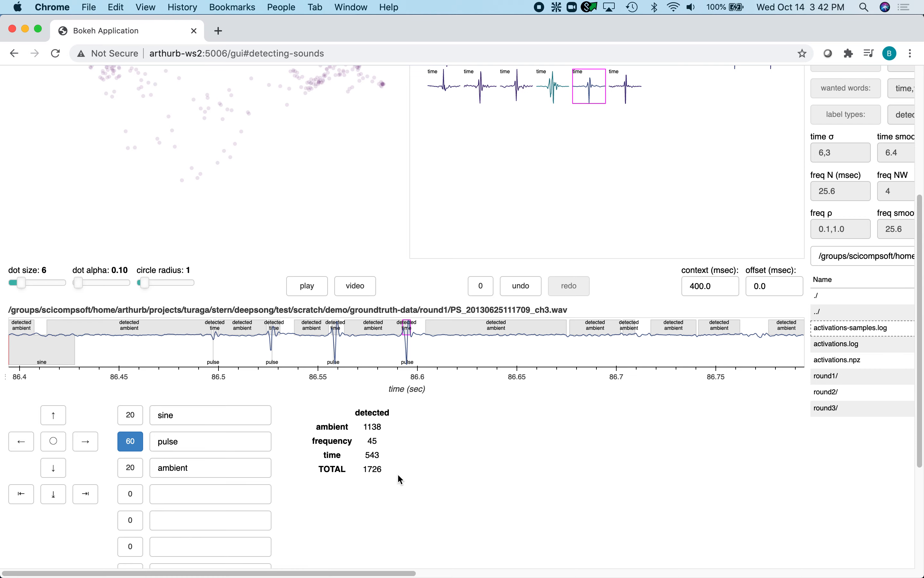
pyautogui.scroll(6, 397, 473)
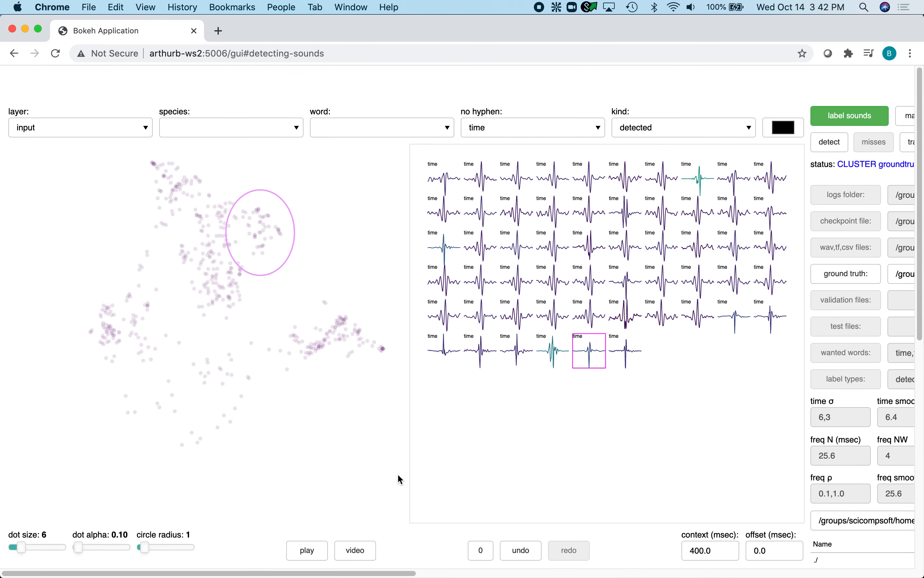
pyautogui.scroll(-2, 397, 473)
pyautogui.hscroll(10, 397, 473)
pyautogui.hscroll(2, 397, 473)
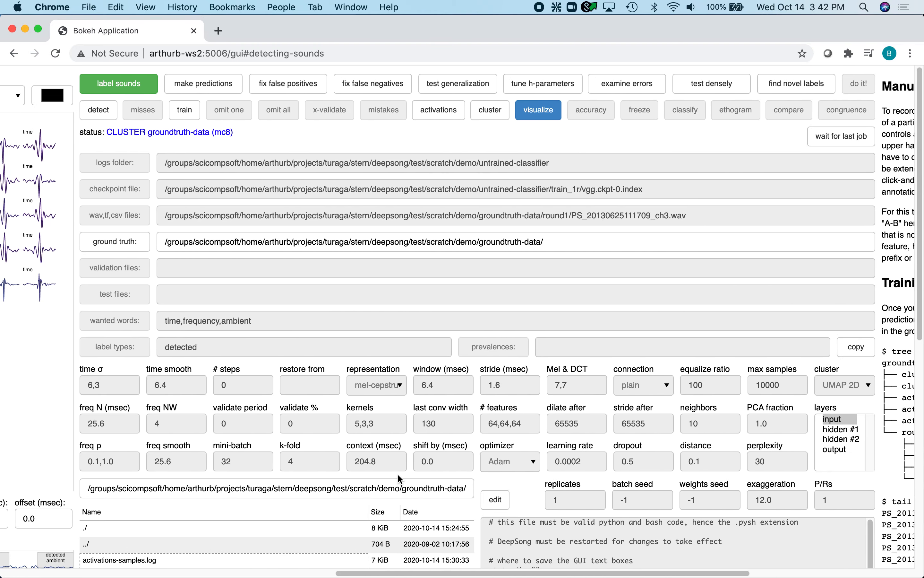
pyautogui.hscroll(10, 397, 473)
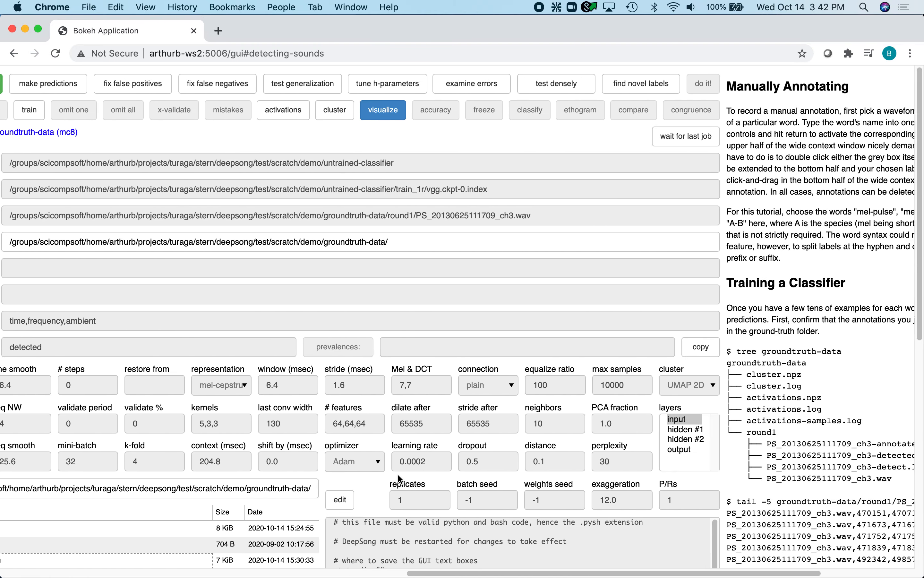
pyautogui.scroll(-5, 667, 454)
pyautogui.scroll(-5, 667, 454)
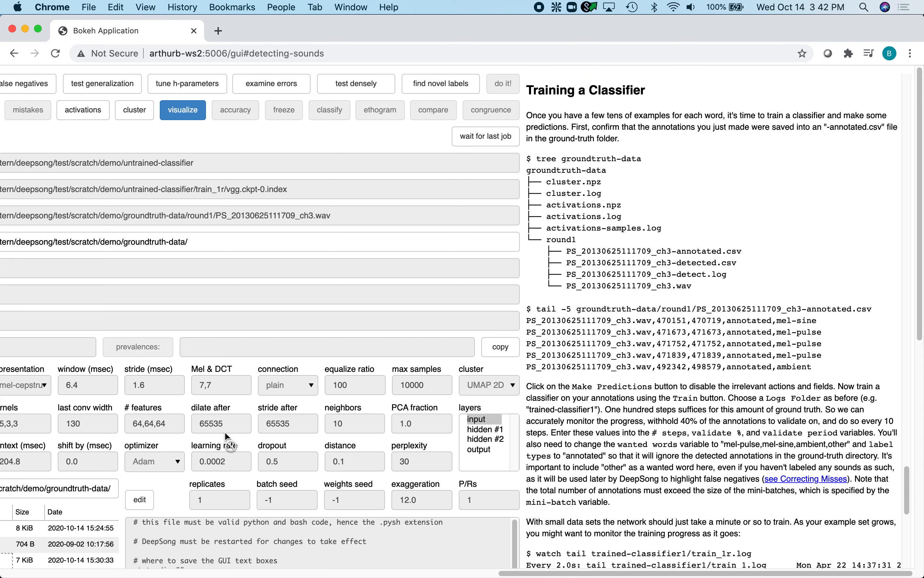
pyautogui.hscroll(-15, 227, 435)
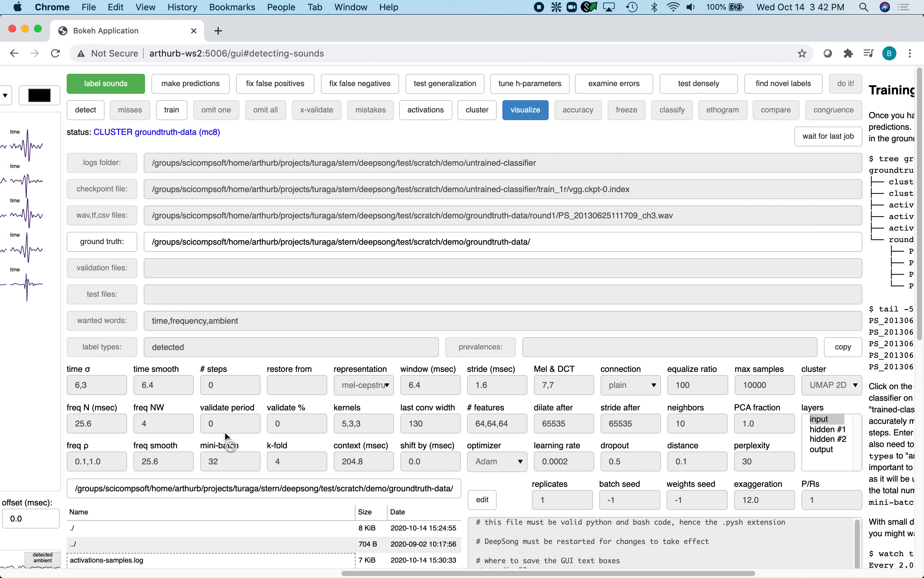
# Open the round1 folder in the file browser and preview the saved annotated CSV in Finder
pyautogui.scroll(-5, 225, 433)
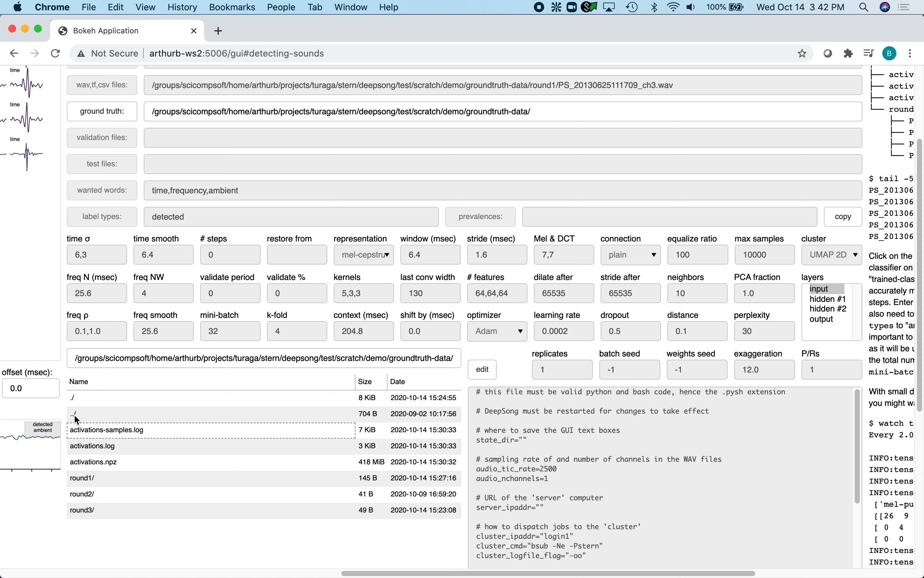
pyautogui.doubleClick(84, 479)
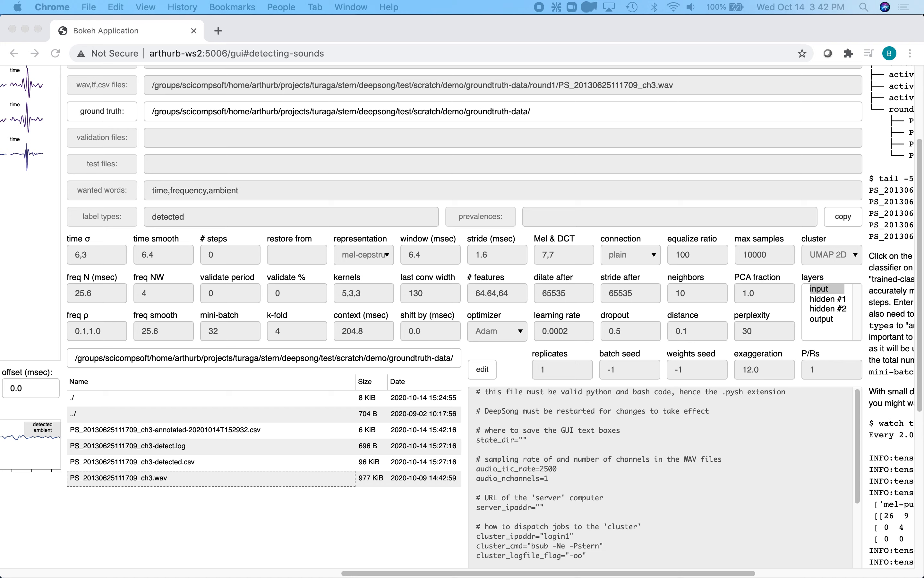
pyautogui.press('space')
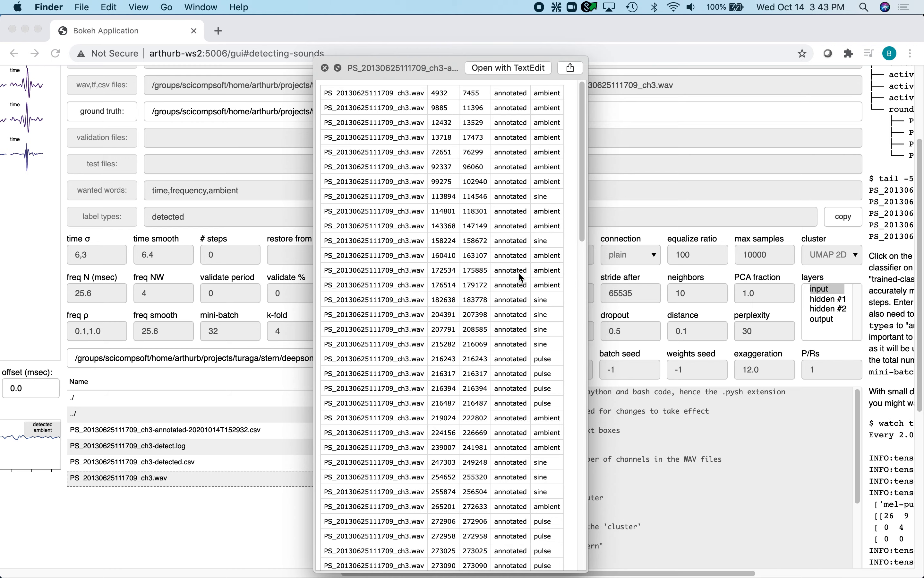
pyautogui.press('space')
# Switch back to the Bokeh application in Chrome, activate the make predictions workflow, and choose train as the action
pyautogui.scroll(5, 519, 272)
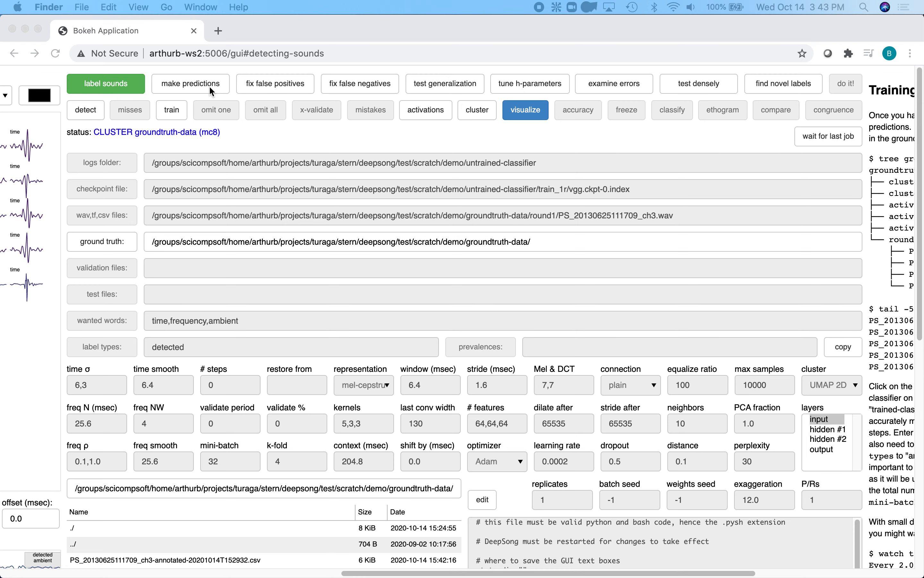
pyautogui.click(212, 87)
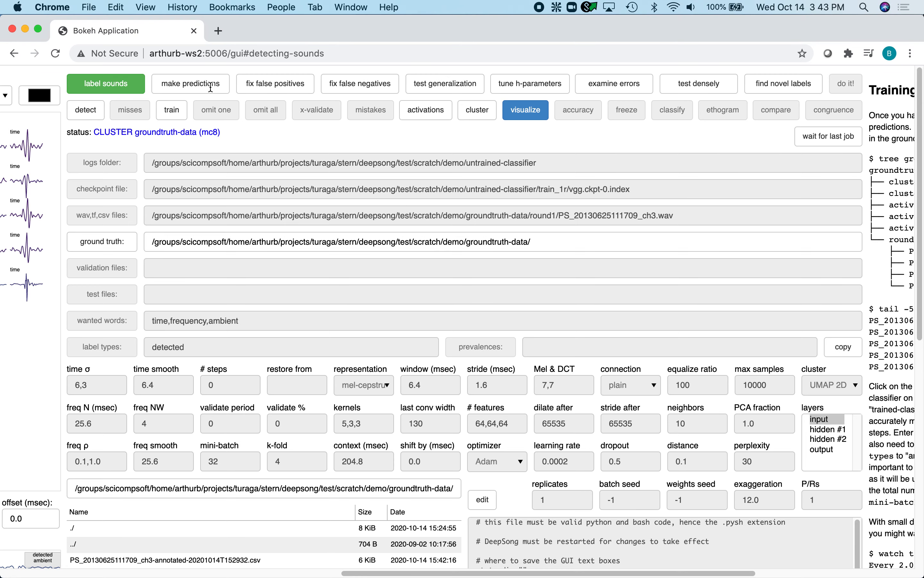
pyautogui.click(211, 86)
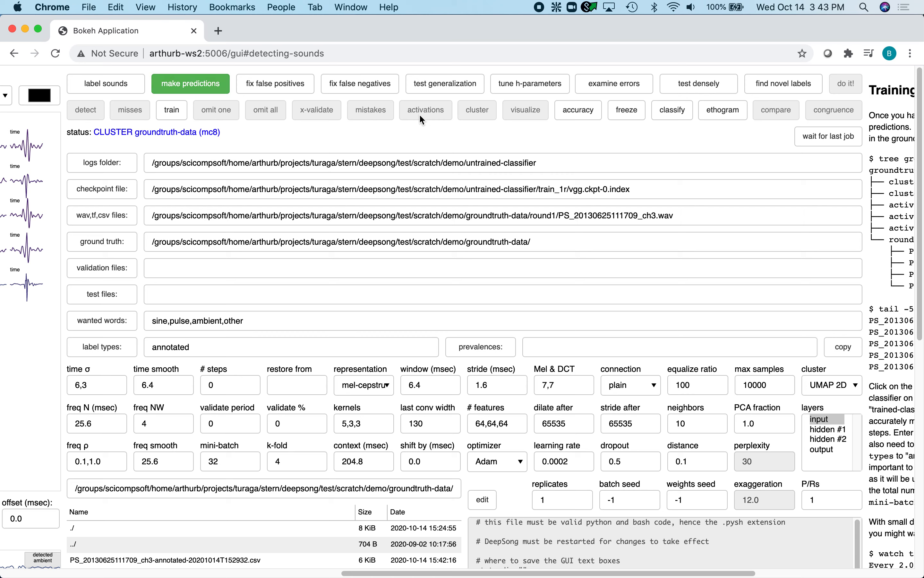
pyautogui.click(173, 112)
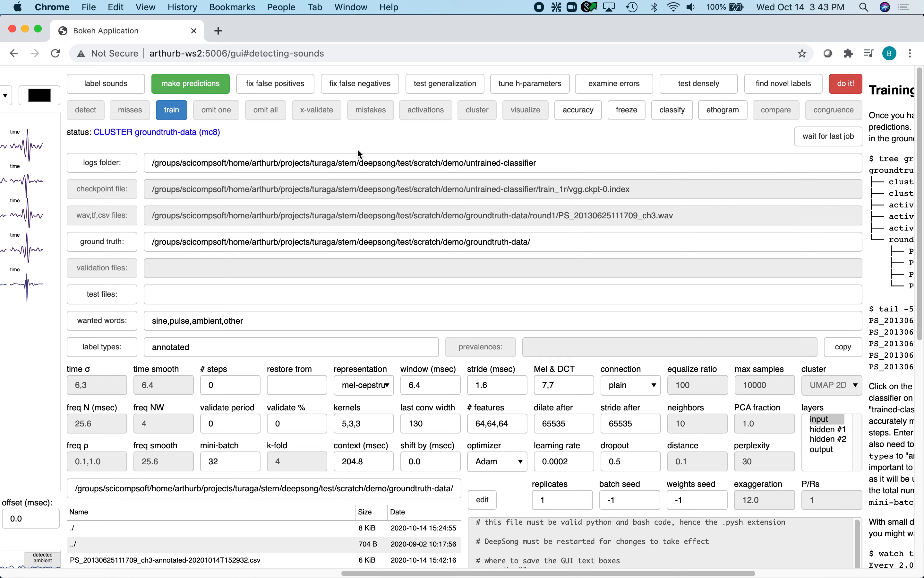
# Change the logs folder to /groups/scicompsoft/home/arthurb/projects/turaga/stern/deepsong/test/scratch/demo/trained-classifier1
pyautogui.click(475, 164)
pyautogui.press('BackSpace')
pyautogui.press('BackSpace')
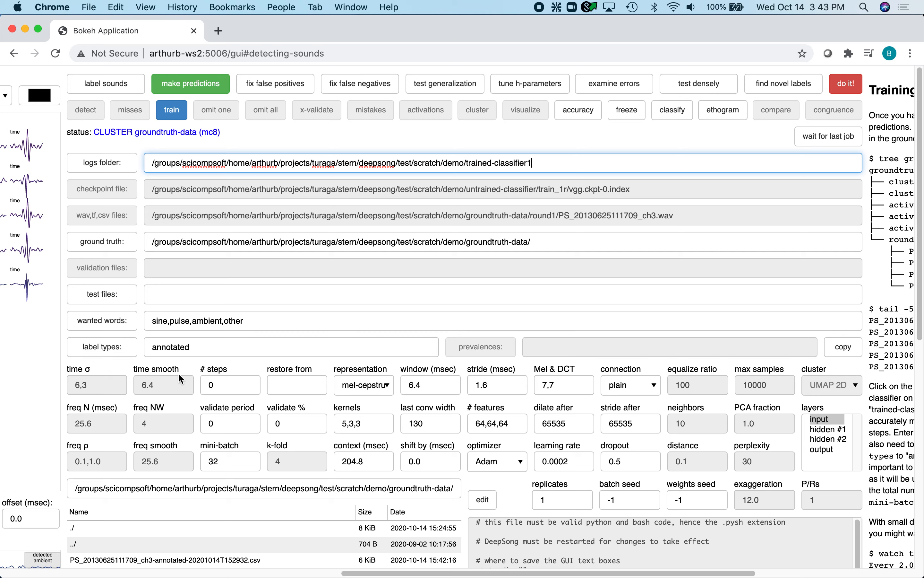
# Set the number of training steps to 200 and the validate period to 20
pyautogui.click(209, 385)
pyautogui.write('200')
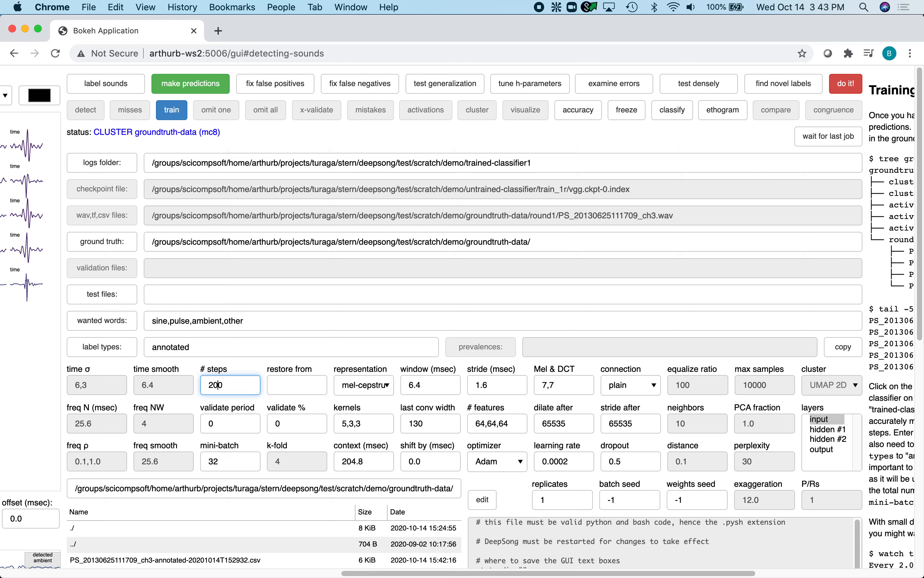
pyautogui.click(209, 425)
pyautogui.write('2')
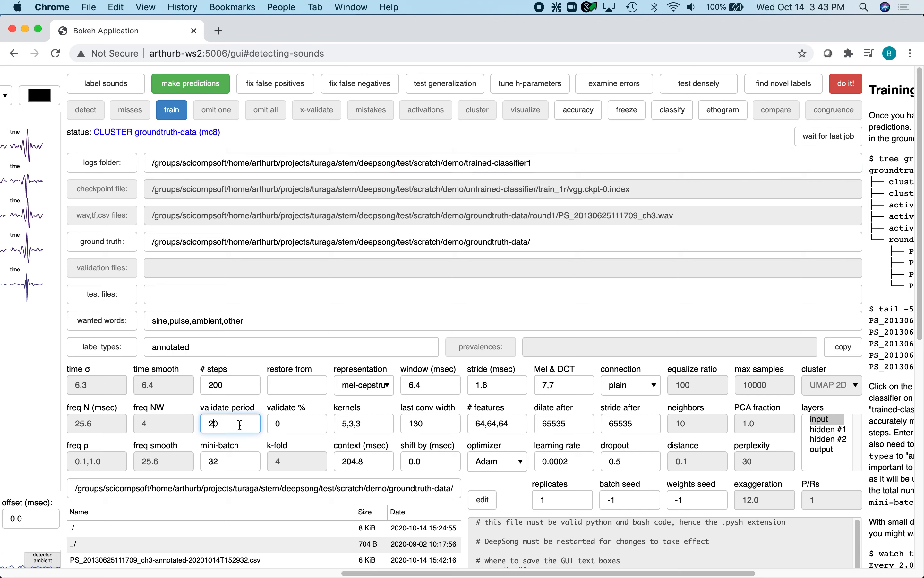
# Set the validate percentage to 40 and start the training job for trained-classifier1
pyautogui.click(275, 423)
pyautogui.write('4')
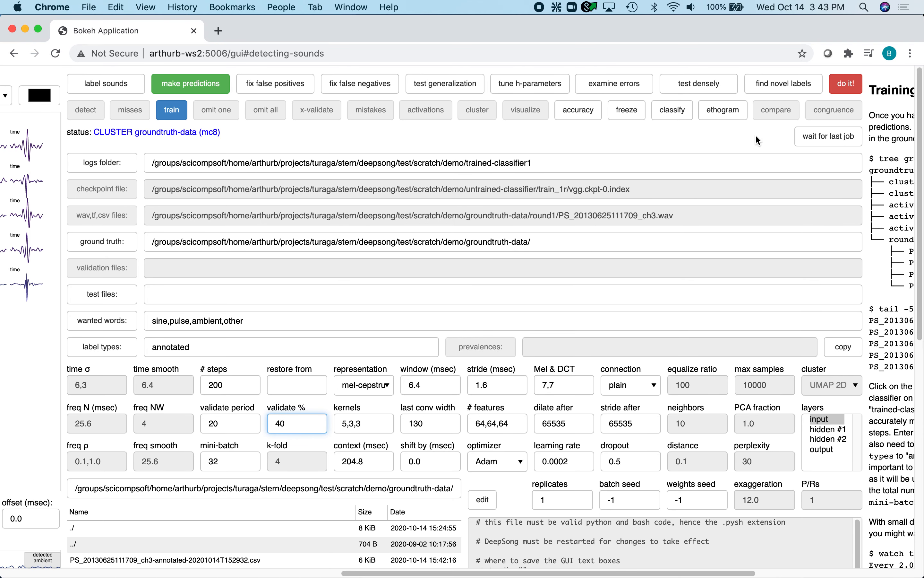
pyautogui.click(842, 91)
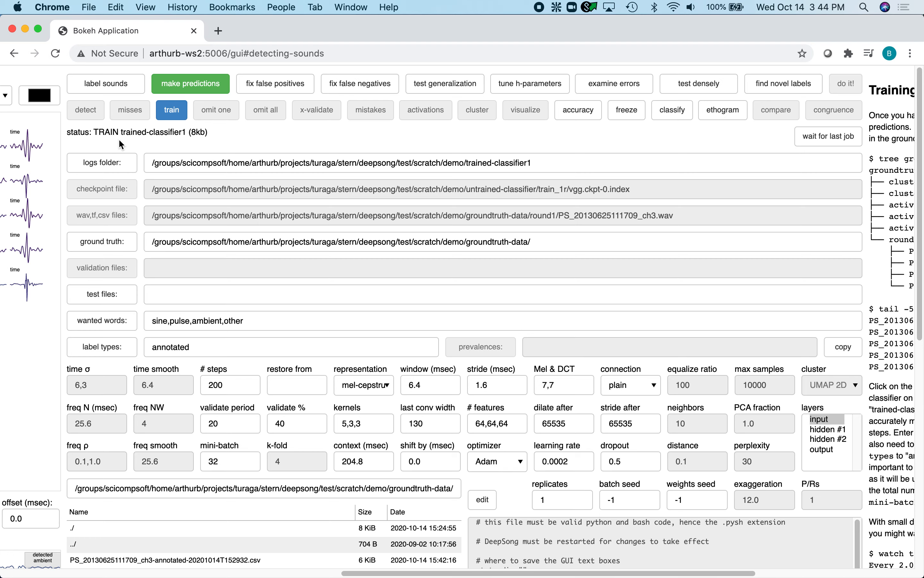
# Go up to the demo folder in the file browser and open the trained-classifier1 folder
pyautogui.scroll(-6, 119, 140)
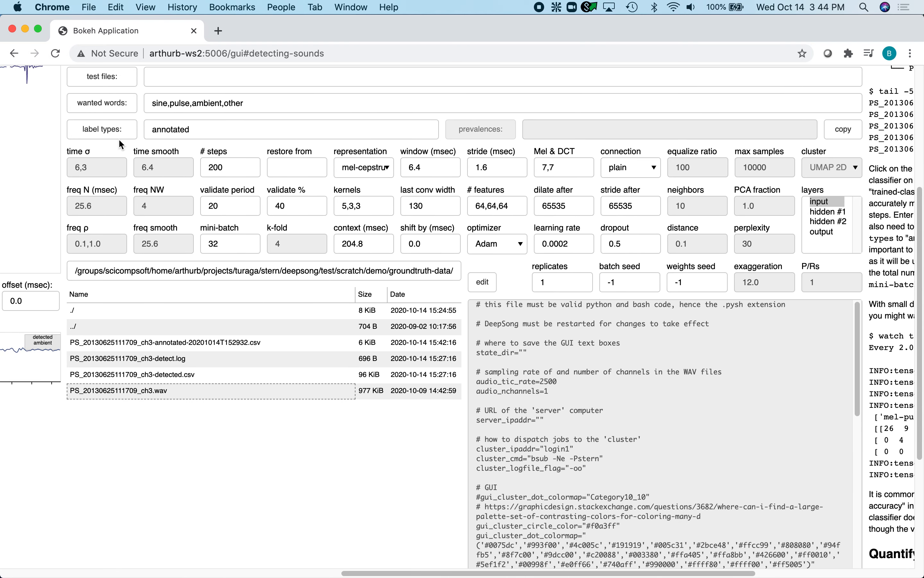
pyautogui.click(75, 326)
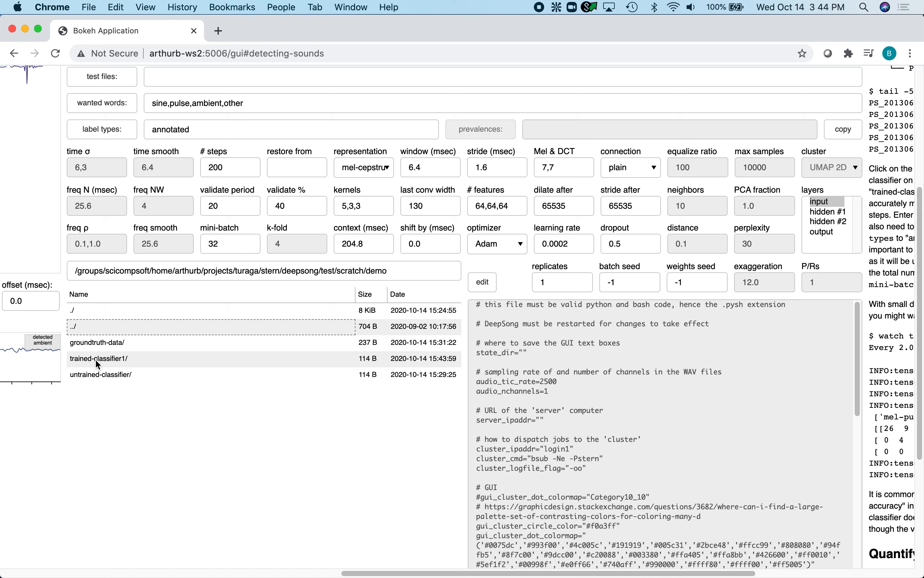
pyautogui.click(96, 360)
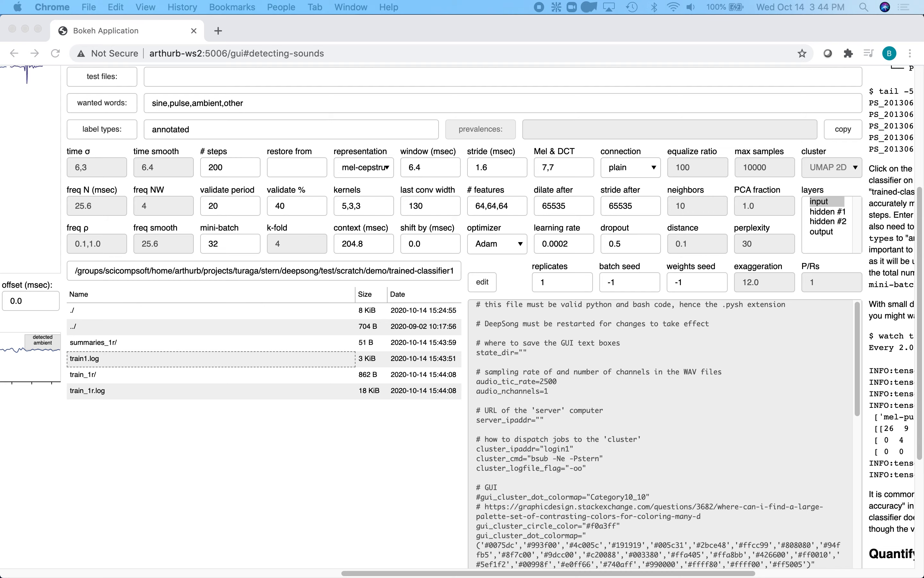
# Preview train_1r.log in Finder and examine its training parameters, label counts, per-step accuracies and validation confusion matrices
pyautogui.press('space')
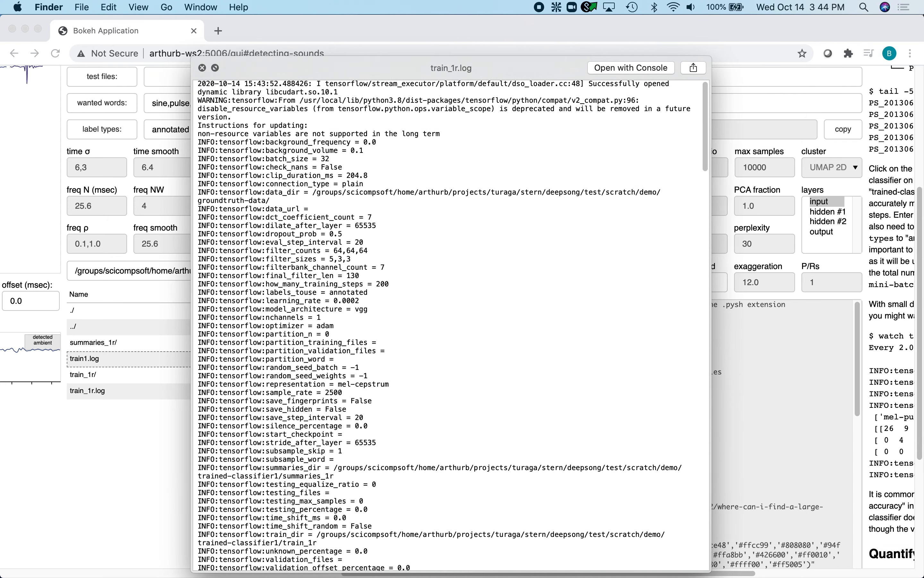
pyautogui.scroll(-10, 556, 379)
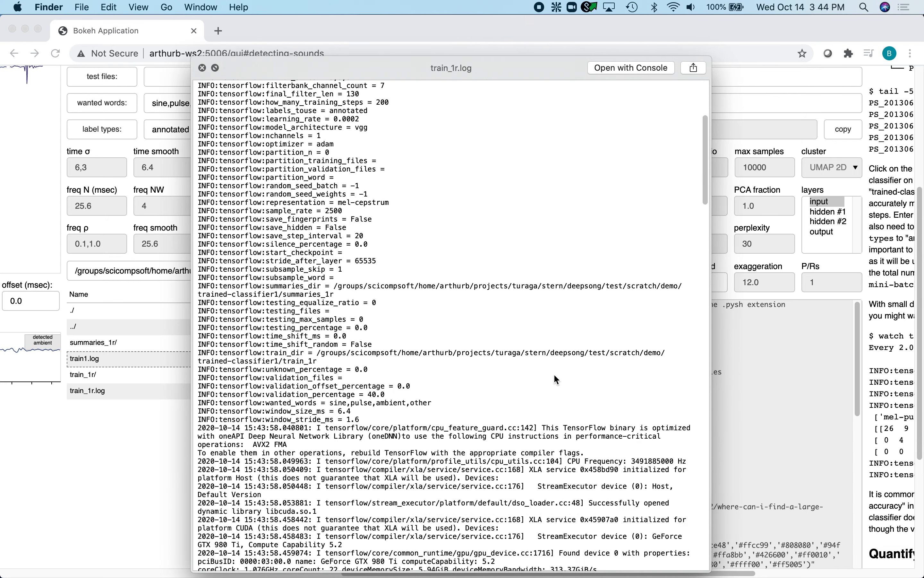
pyautogui.scroll(8, 556, 379)
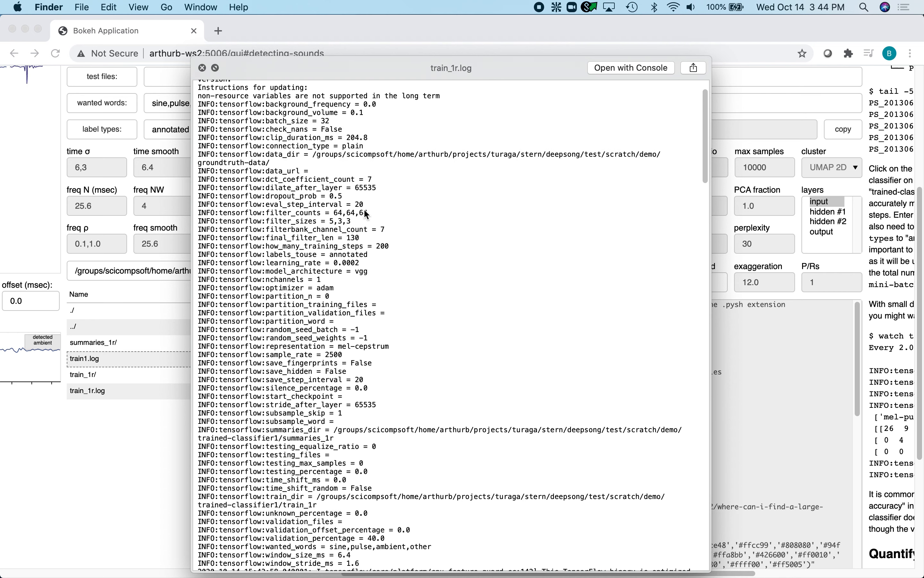
pyautogui.scroll(-15, 582, 316)
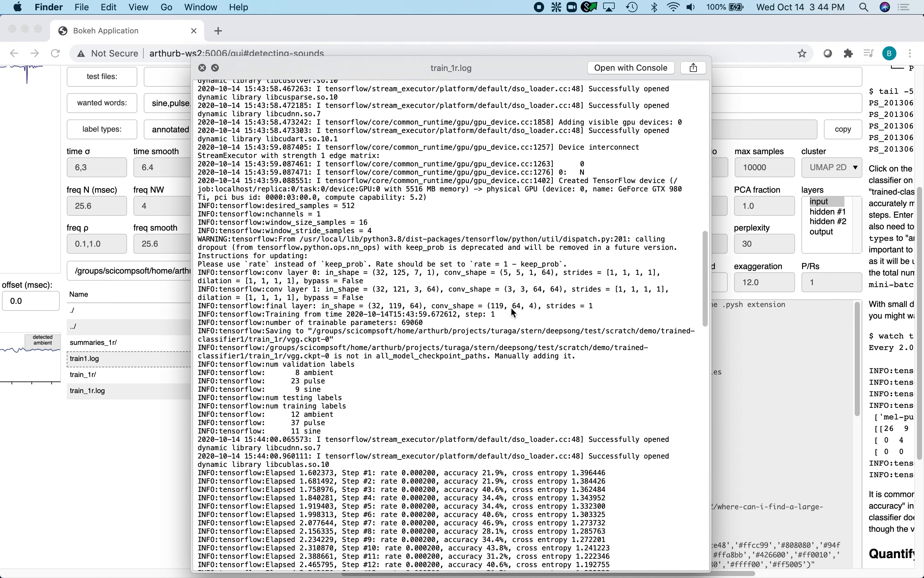
pyautogui.scroll(-5, 514, 312)
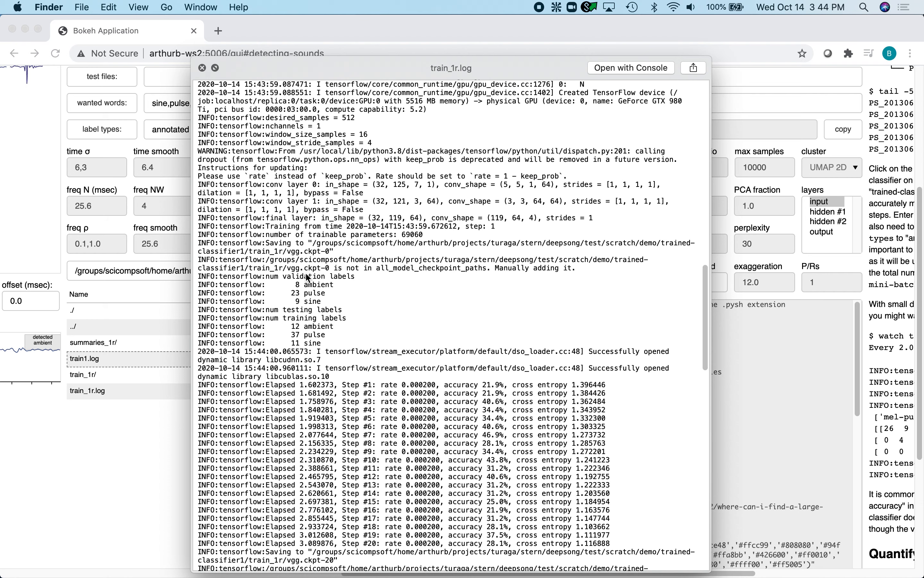
pyautogui.scroll(-5, 380, 348)
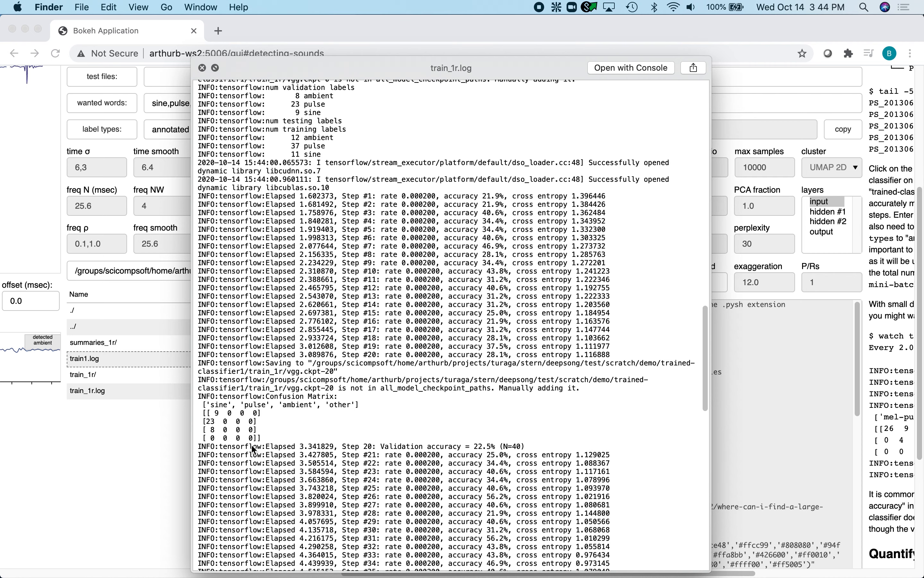
pyautogui.scroll(-5, 267, 382)
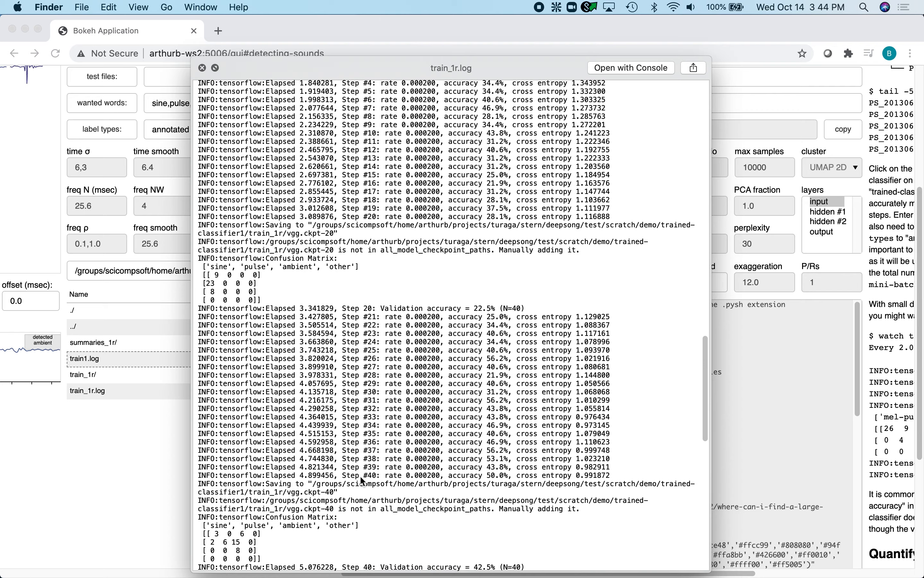
pyautogui.scroll(-4, 263, 421)
pyautogui.scroll(-15, 266, 454)
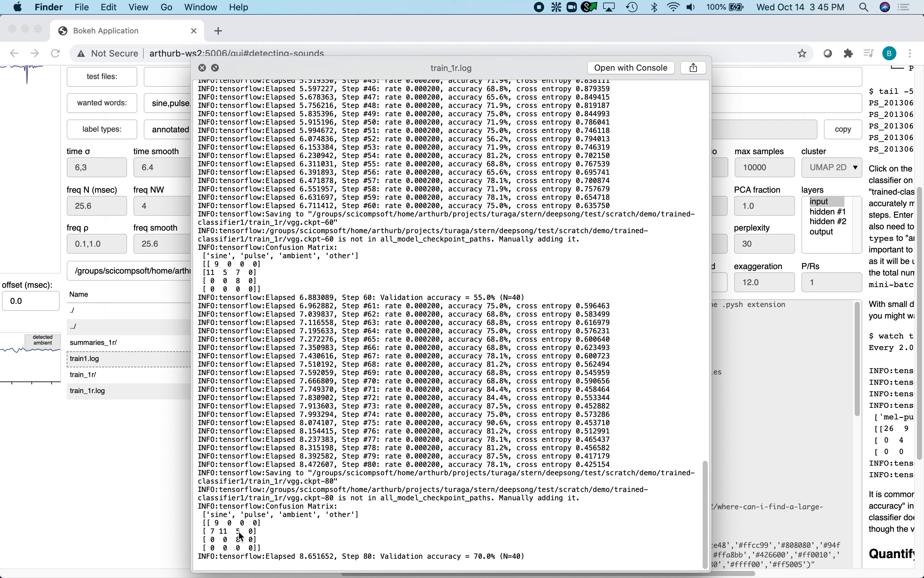
pyautogui.press('space')
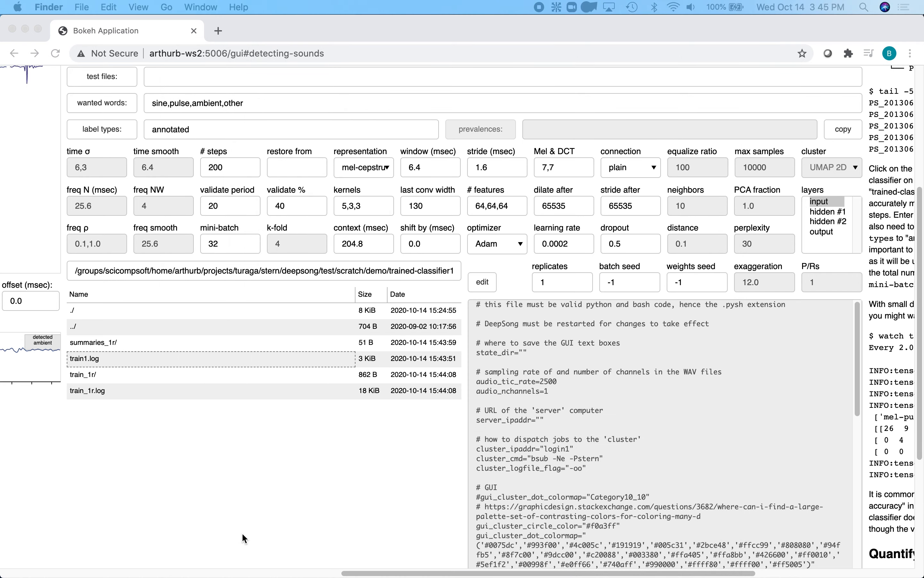
# Switch back to Chrome, choose the accuracy action, consult the Quantifying Accuracy documentation, and run the job on trained-classifier1
pyautogui.click(242, 532)
pyautogui.scroll(6, 242, 532)
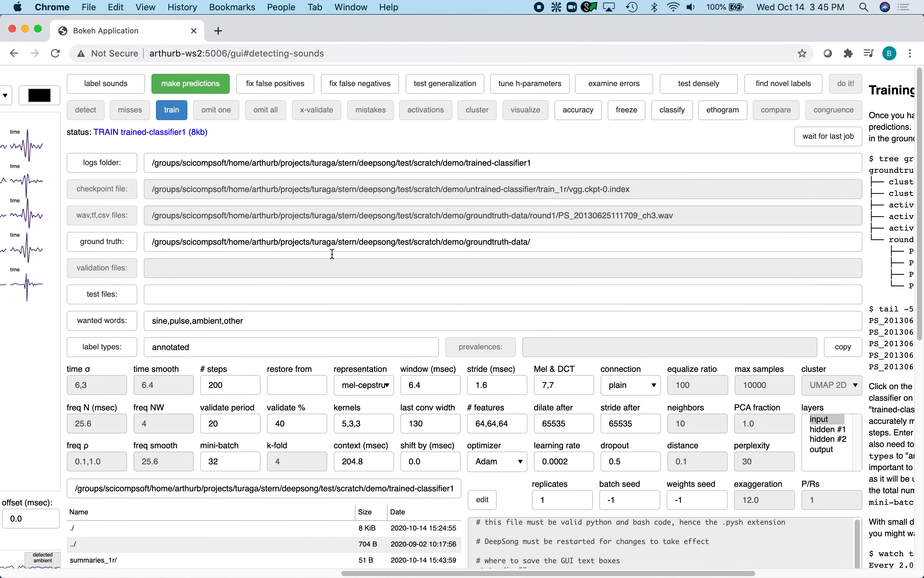
pyautogui.click(579, 111)
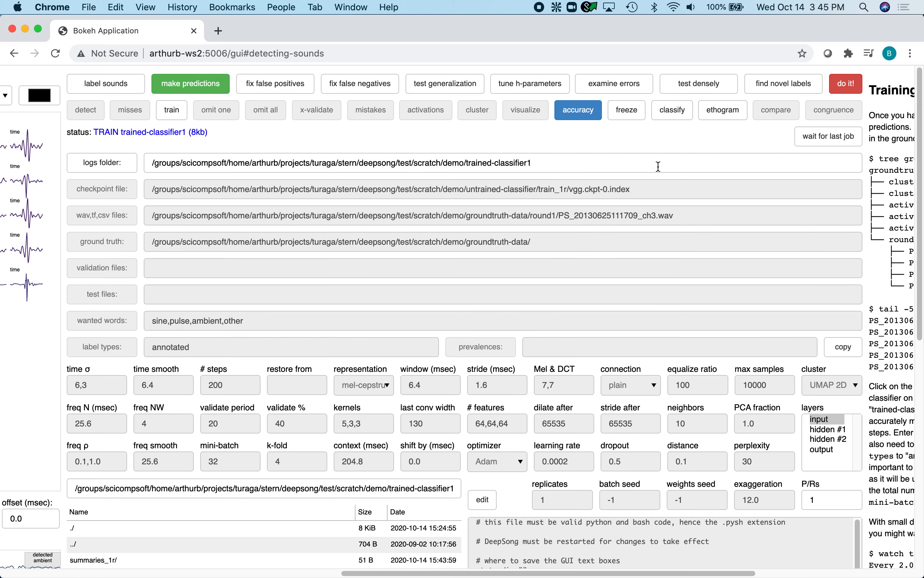
pyautogui.hscroll(10, 658, 166)
pyautogui.scroll(-15, 658, 166)
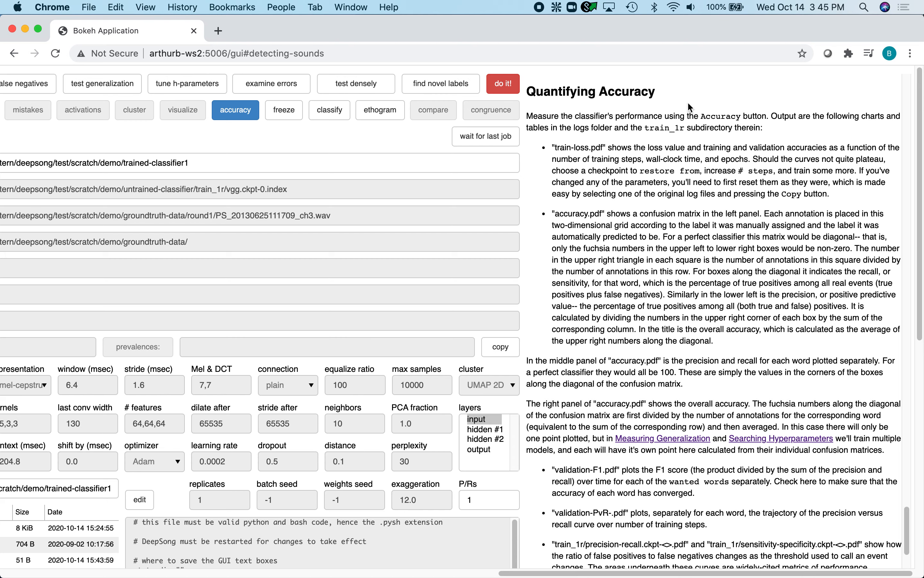
pyautogui.hscroll(-10, 346, 245)
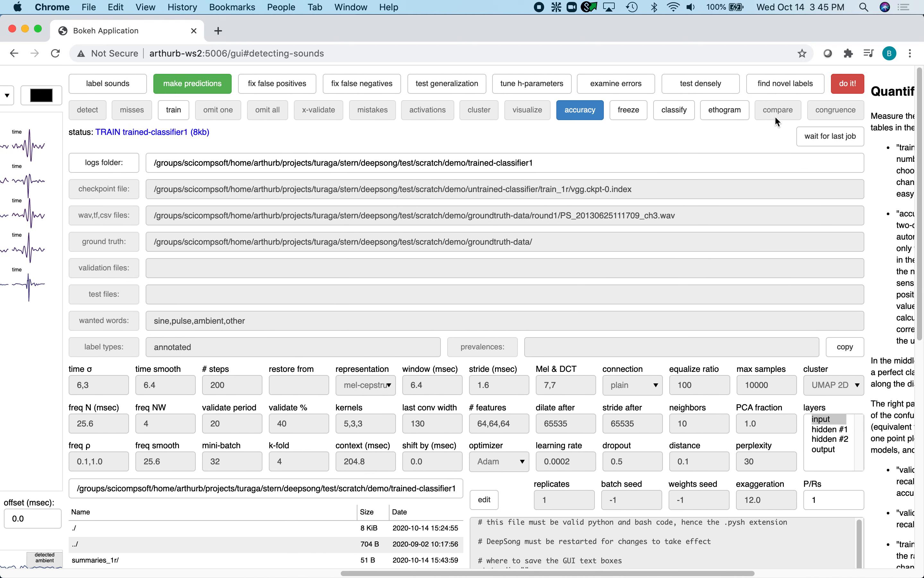
pyautogui.click(844, 94)
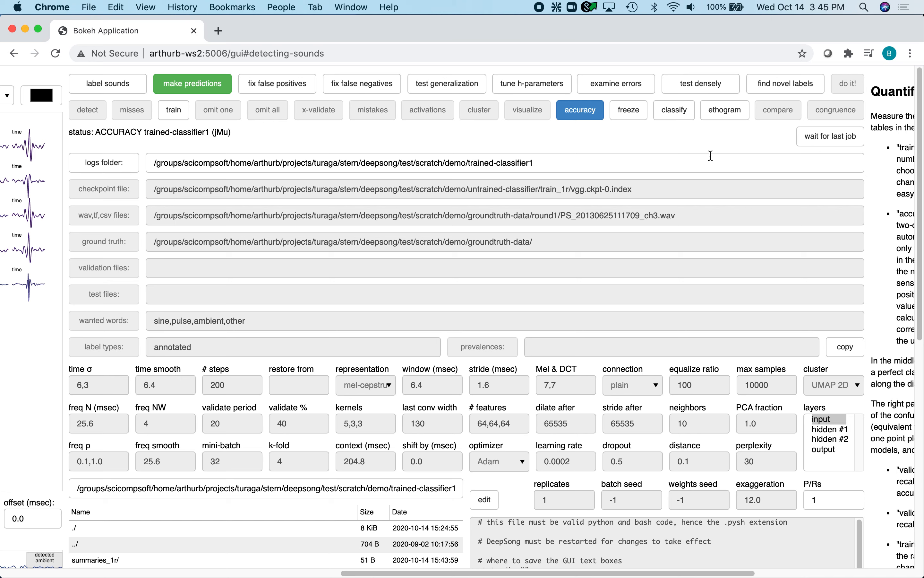
# Refresh the trained-classifier1 file listing and preview train-loss.pdf in Finder to examine the loss and accuracy curves
pyautogui.scroll(-5, 710, 155)
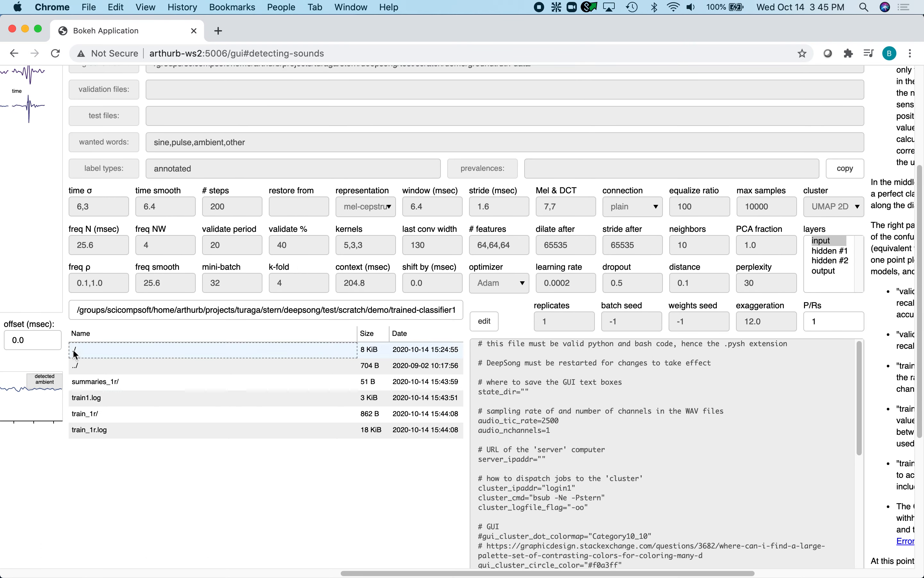
pyautogui.scroll(-1, 233, 492)
pyautogui.scroll(-2, 231, 489)
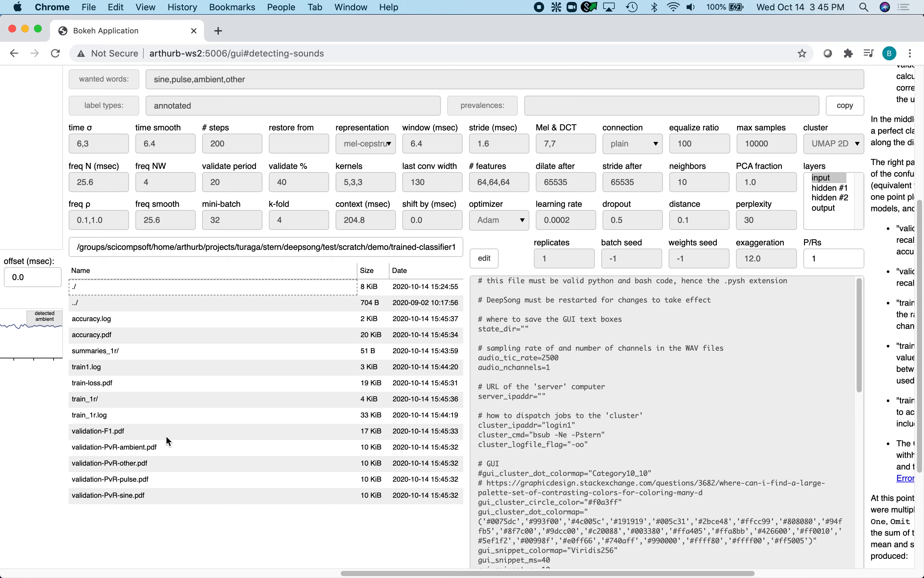
pyautogui.scroll(10, 192, 386)
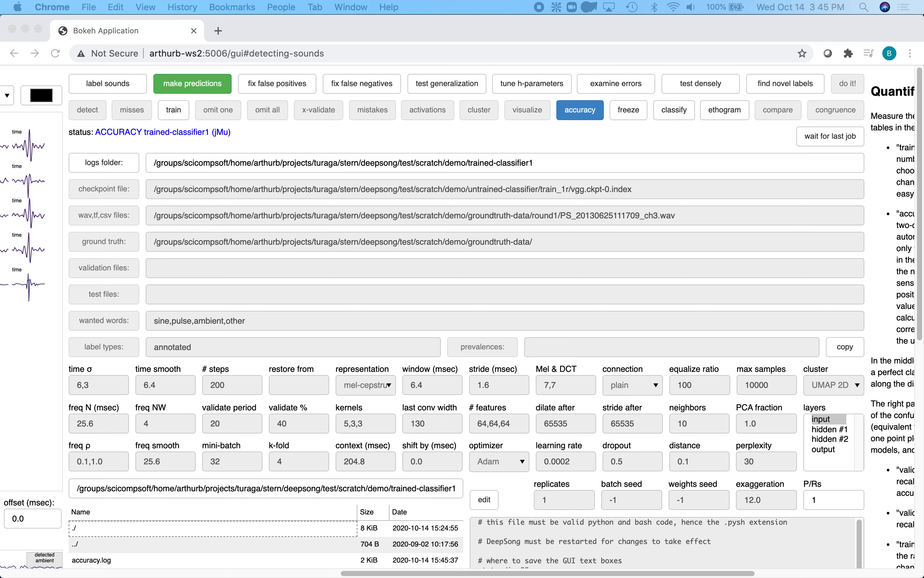
pyautogui.press('space')
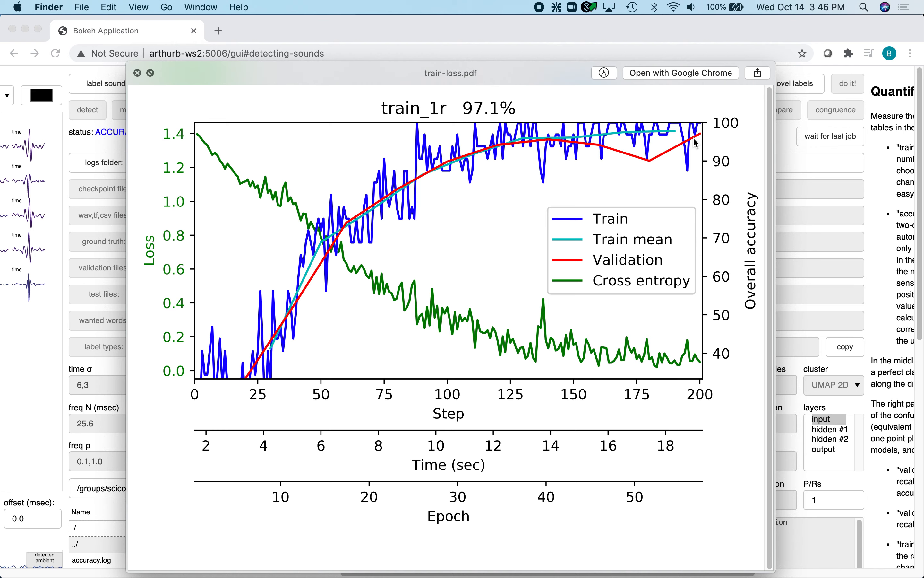
pyautogui.press('space')
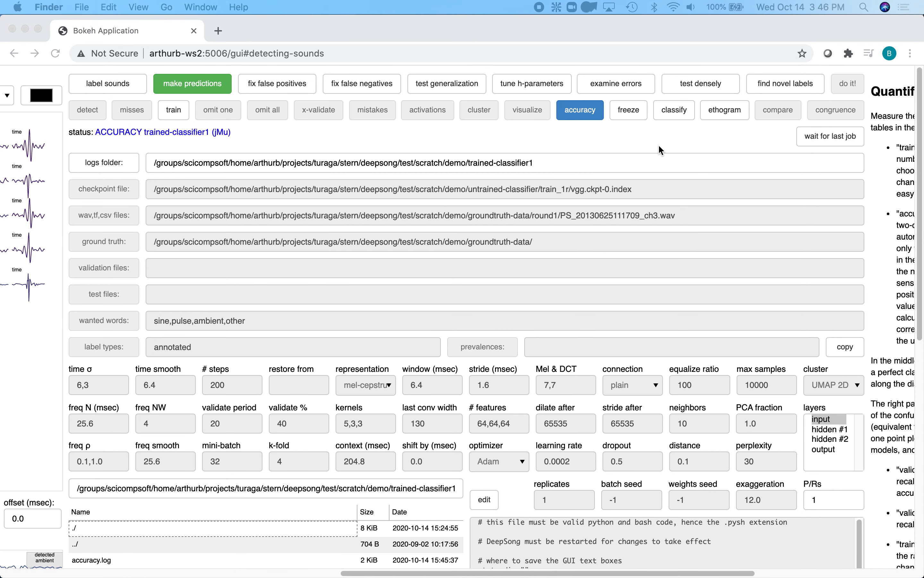
# Choose the freeze action and open the train_1r folder in the file browser
pyautogui.click(638, 123)
pyautogui.click(635, 114)
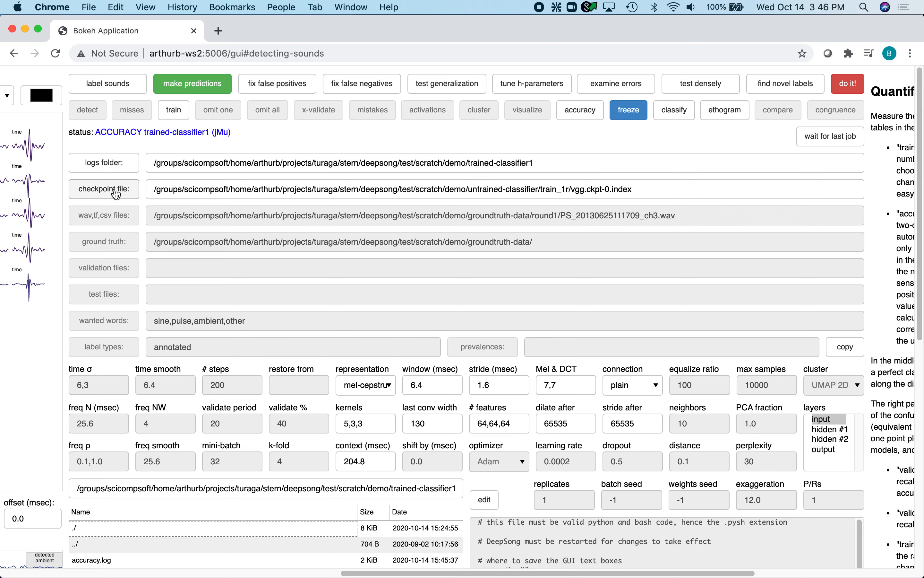
pyautogui.scroll(-5, 168, 298)
pyautogui.scroll(-3, 146, 398)
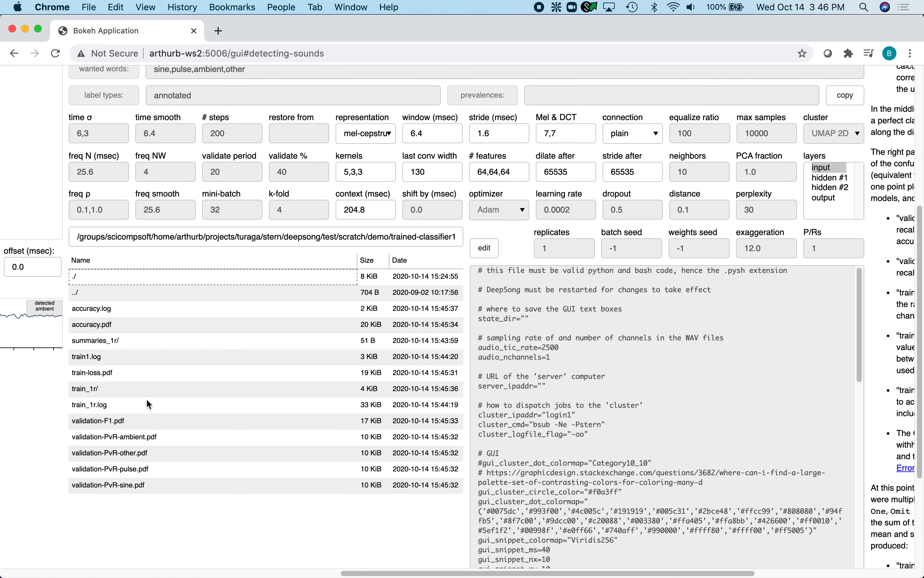
pyautogui.doubleClick(92, 387)
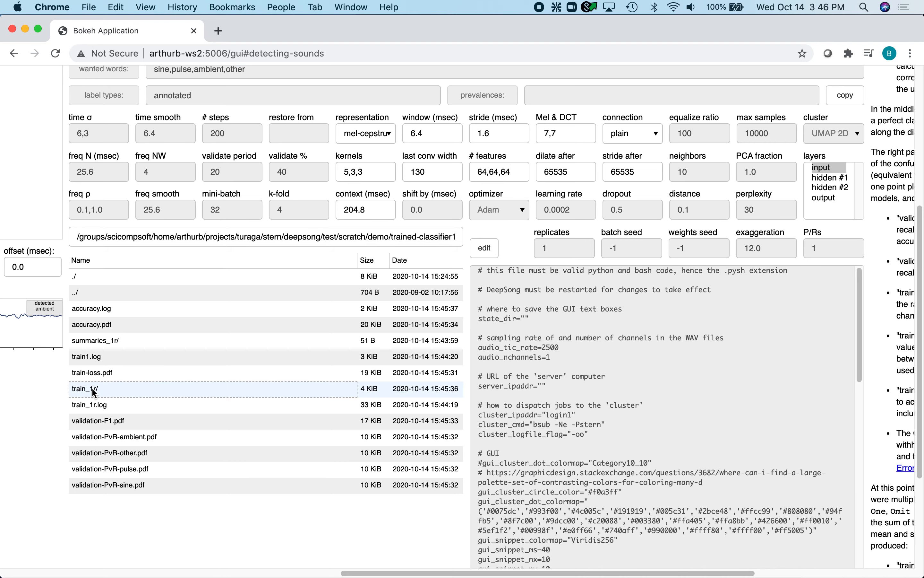
# Set the checkpoint file to vgg.ckpt-200.index from trained-classifier1/train_1r and run the freeze job
pyautogui.scroll(-10, 92, 387)
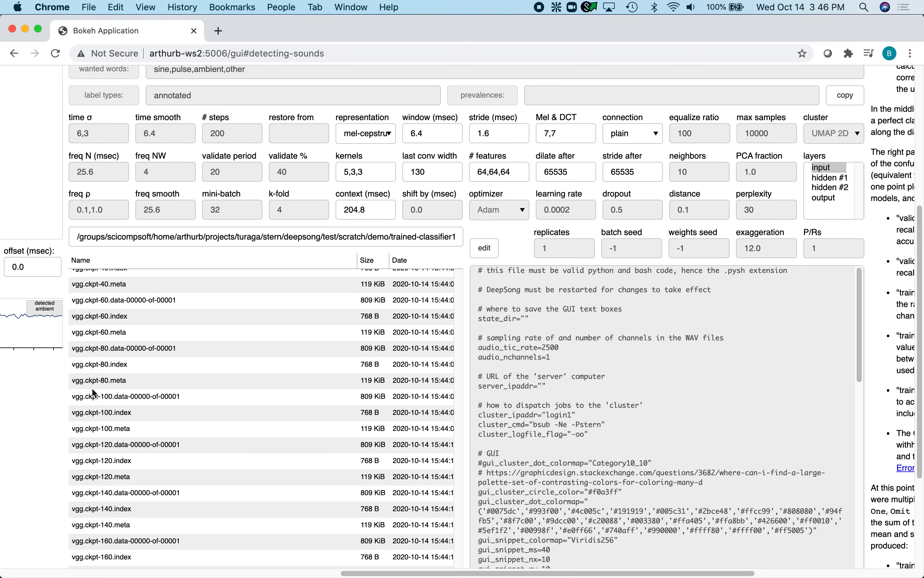
pyautogui.scroll(-5, 116, 543)
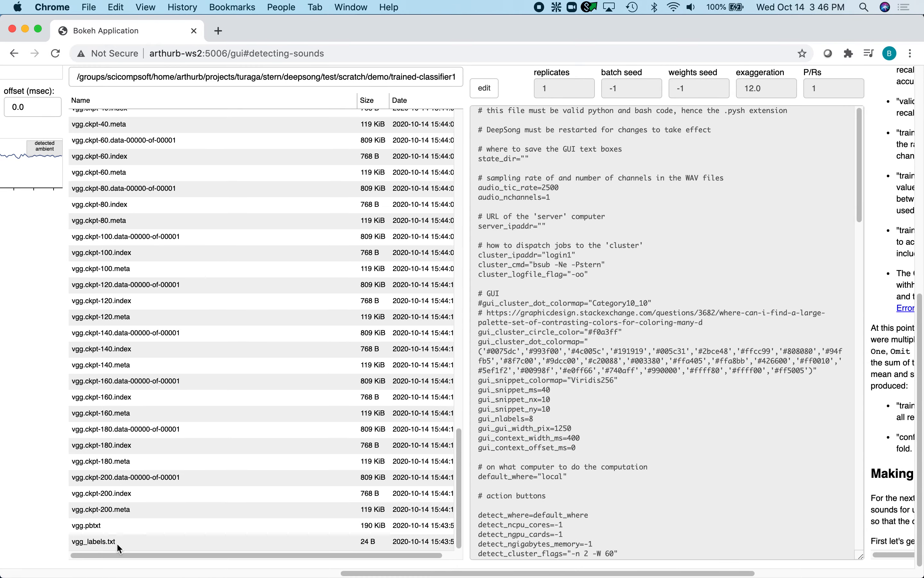
pyautogui.click(116, 493)
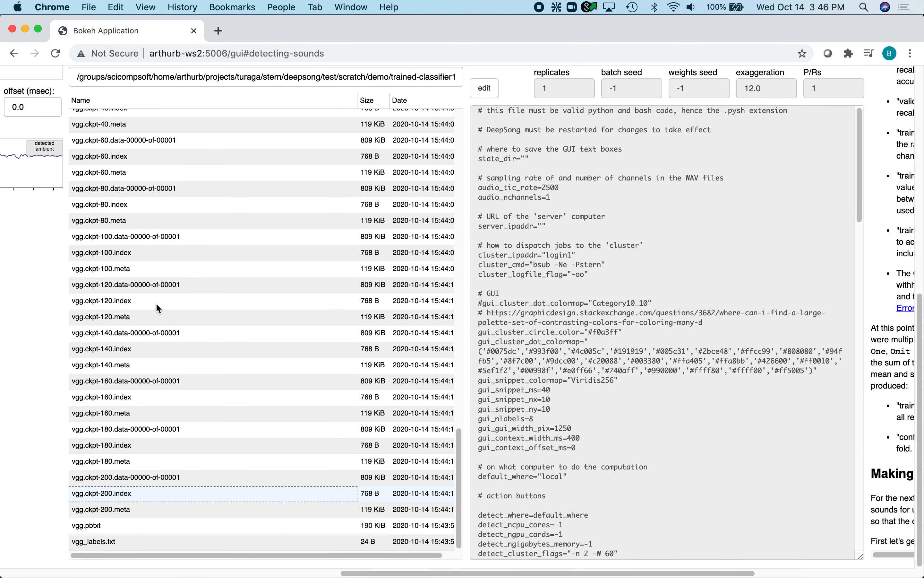
pyautogui.scroll(10, 24, 327)
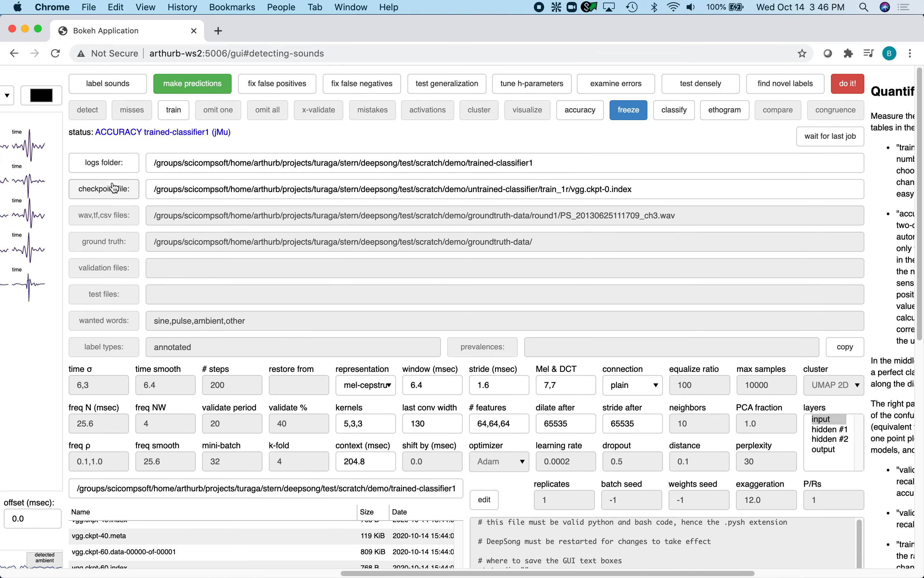
pyautogui.click(119, 188)
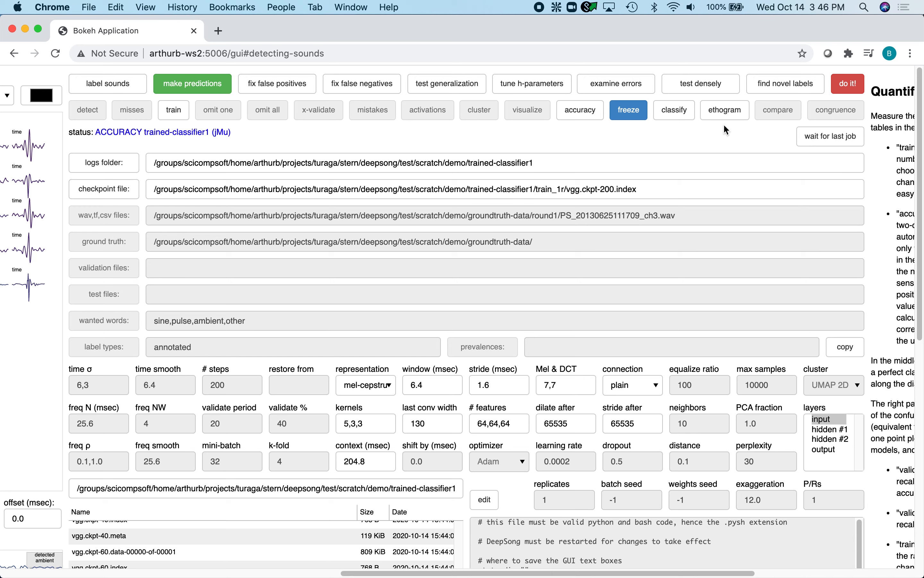
pyautogui.click(847, 84)
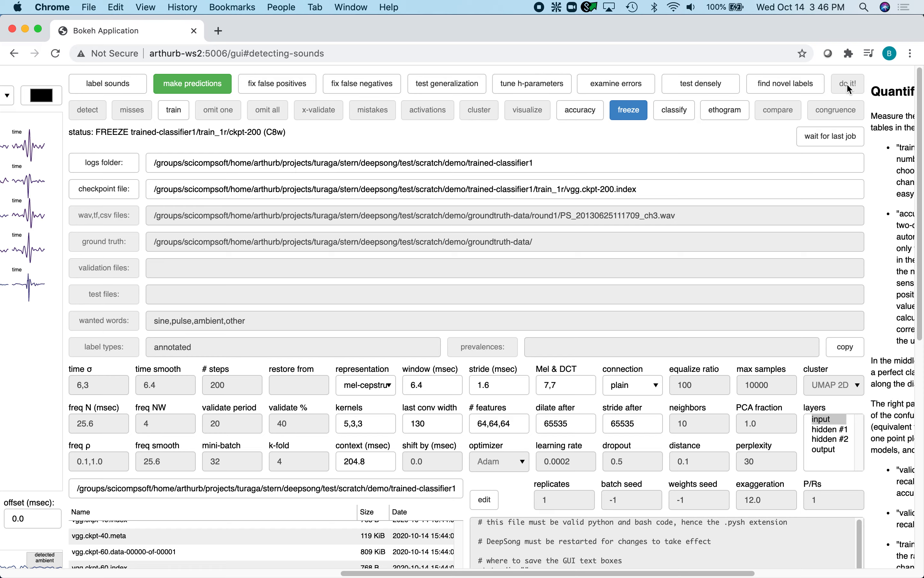
# Read the Making Predictions section of the documentation for the round2 data, classify and ethogram instructions
pyautogui.hscroll(2, 814, 196)
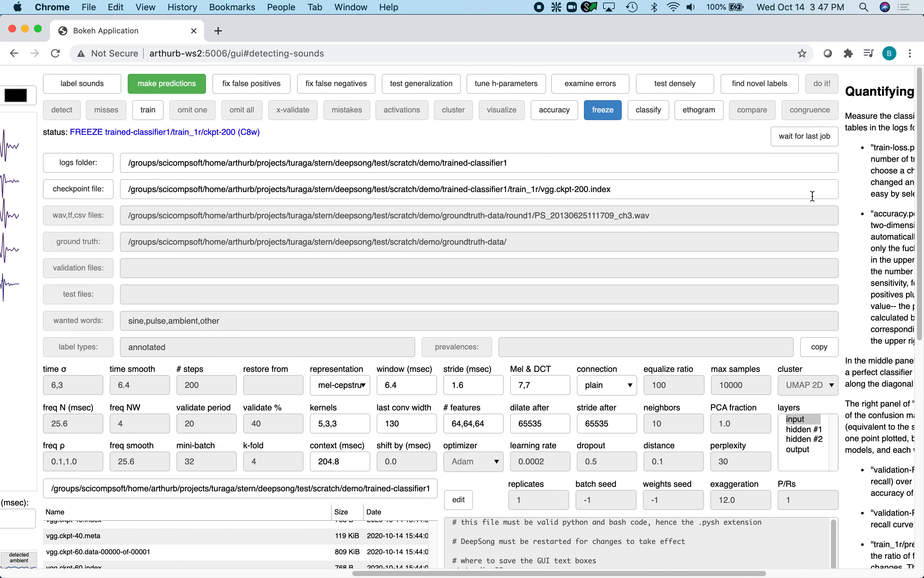
pyautogui.hscroll(20, 794, 387)
pyautogui.scroll(-15, 794, 387)
pyautogui.scroll(-10, 794, 387)
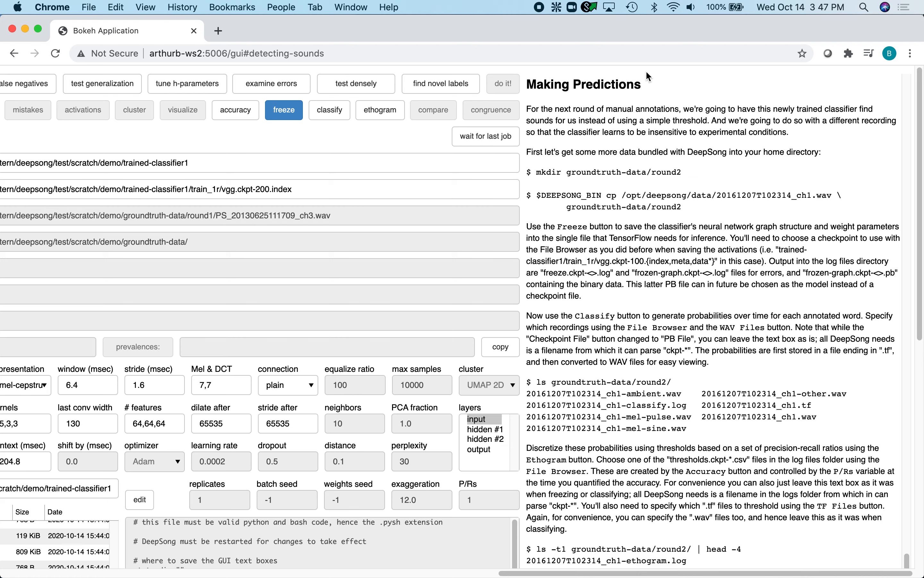
# Choose the classify action and open the groundtruth-data/round2 folder in the file browser
pyautogui.hscroll(-15, 307, 273)
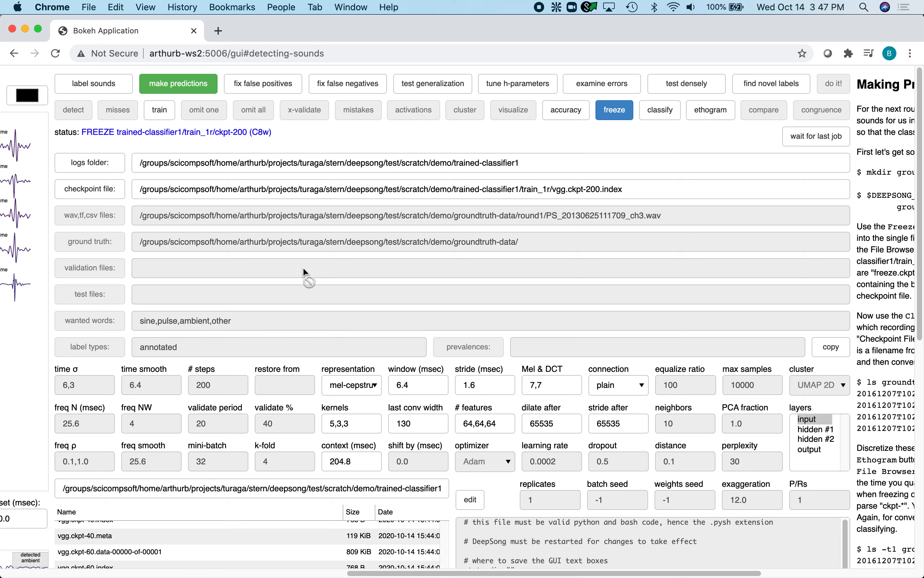
pyautogui.click(660, 121)
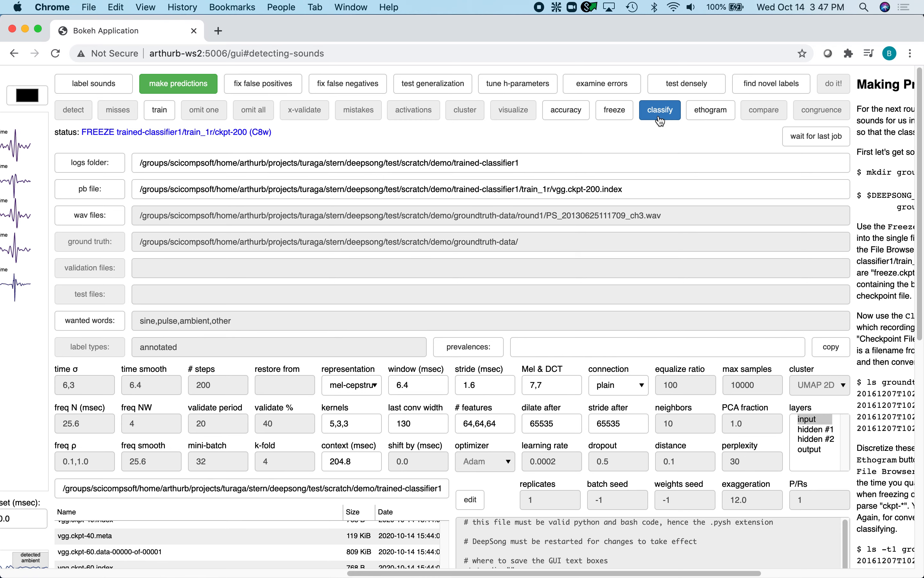
pyautogui.click(100, 203)
pyautogui.scroll(-5, 113, 286)
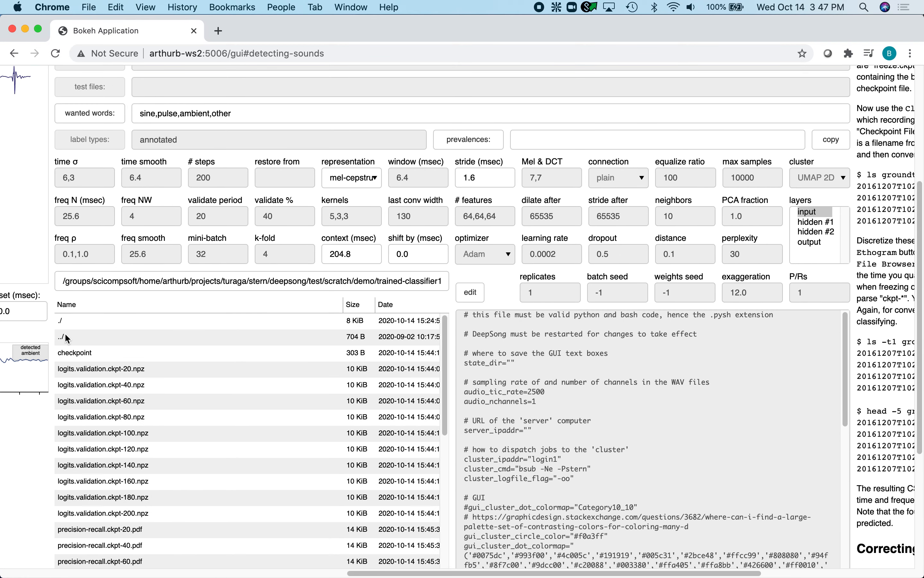
pyautogui.click(64, 333)
pyautogui.click(64, 333)
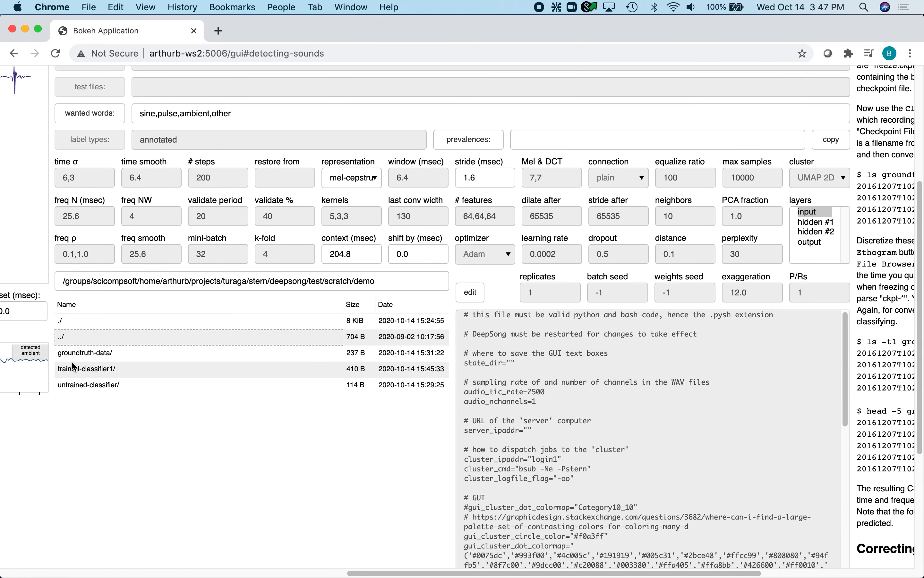
pyautogui.click(84, 357)
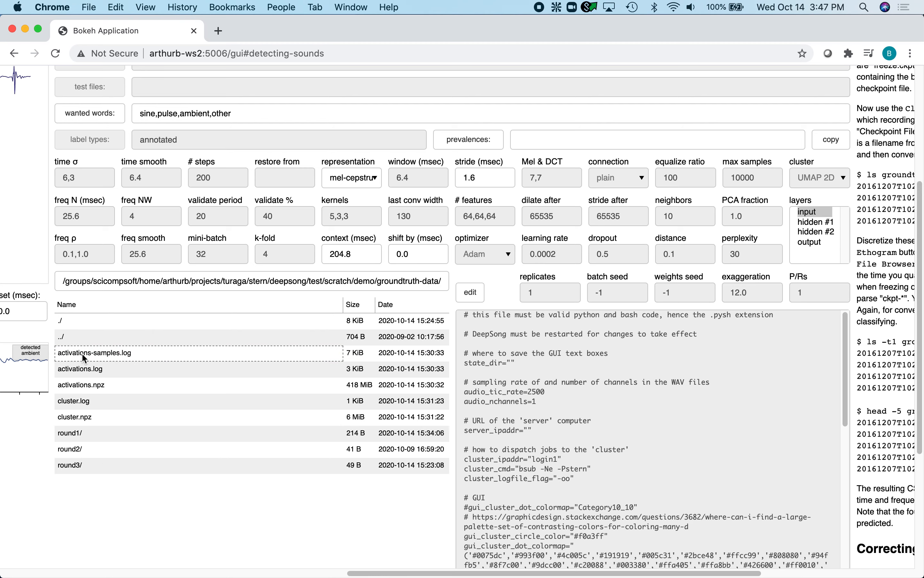
pyautogui.click(74, 448)
# Set the wav files to 20161207T102314_ch1.wav from groundtruth-data/round2 and run the classify job
pyautogui.click(128, 354)
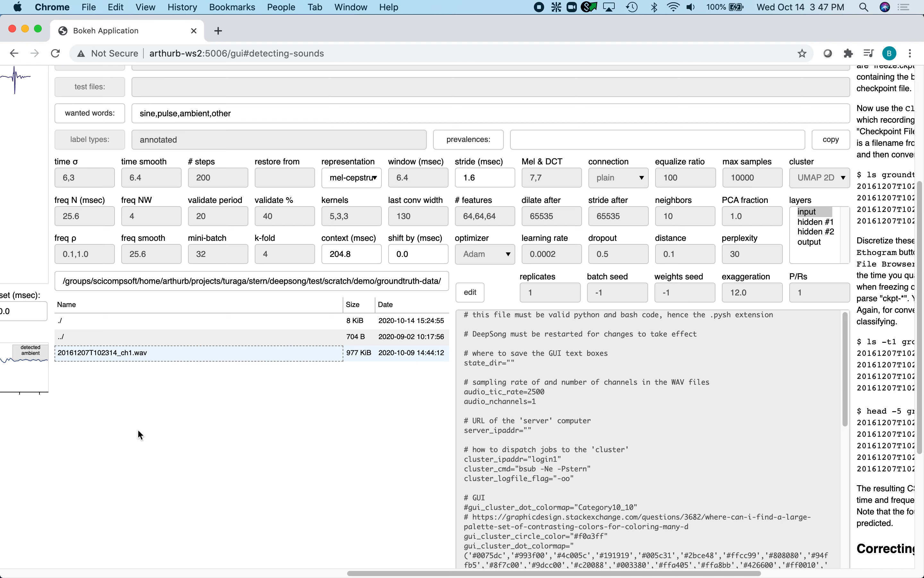
pyautogui.scroll(5, 137, 429)
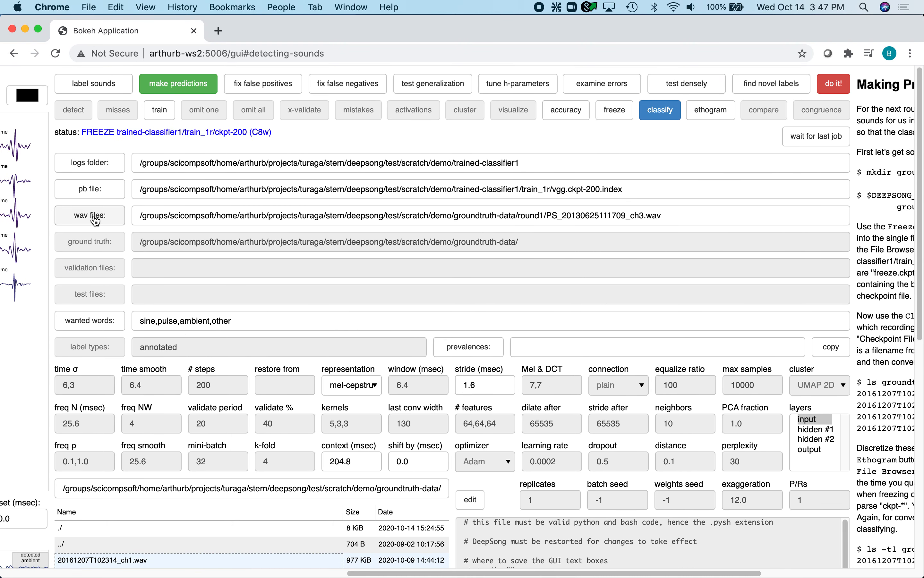
pyautogui.click(96, 220)
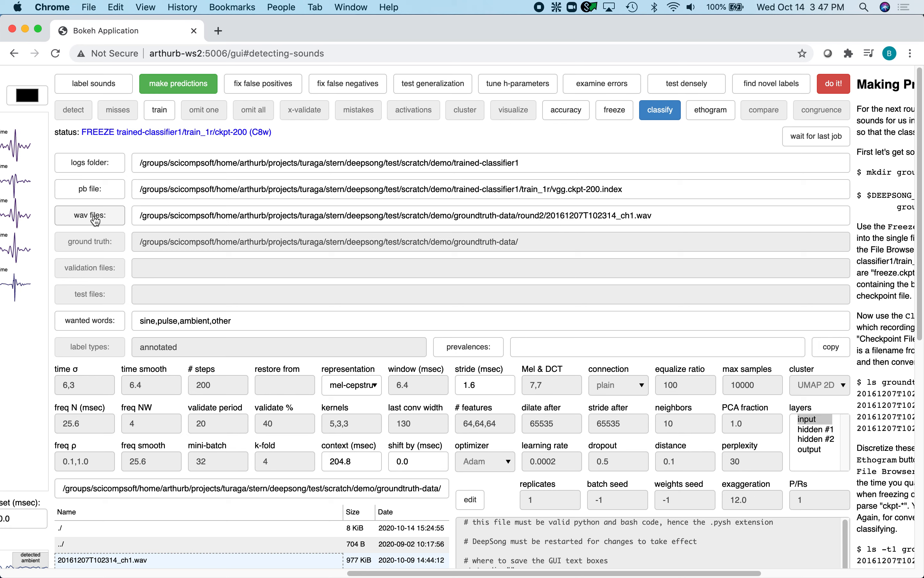
pyautogui.click(839, 88)
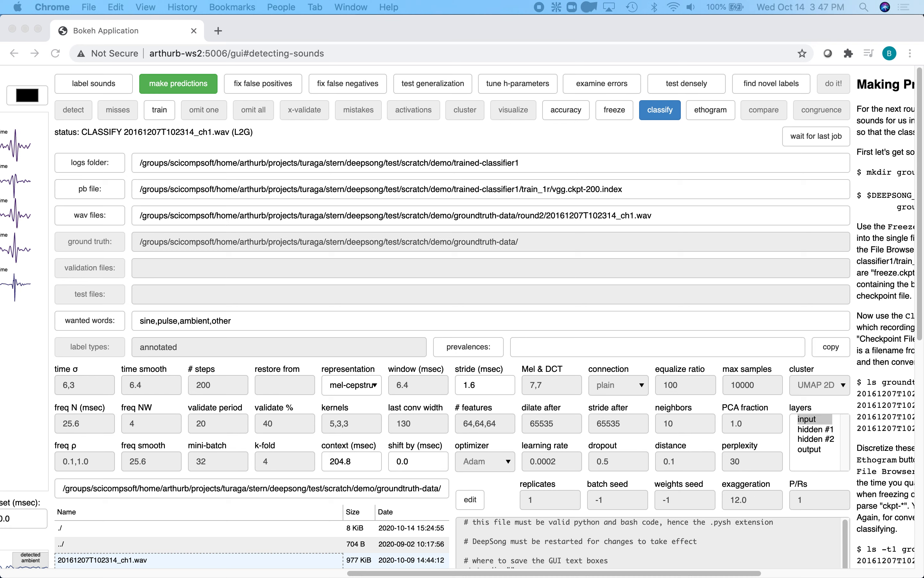
# Refresh the round2 folder listing to check the output files of the classify job
pyautogui.click(539, 138)
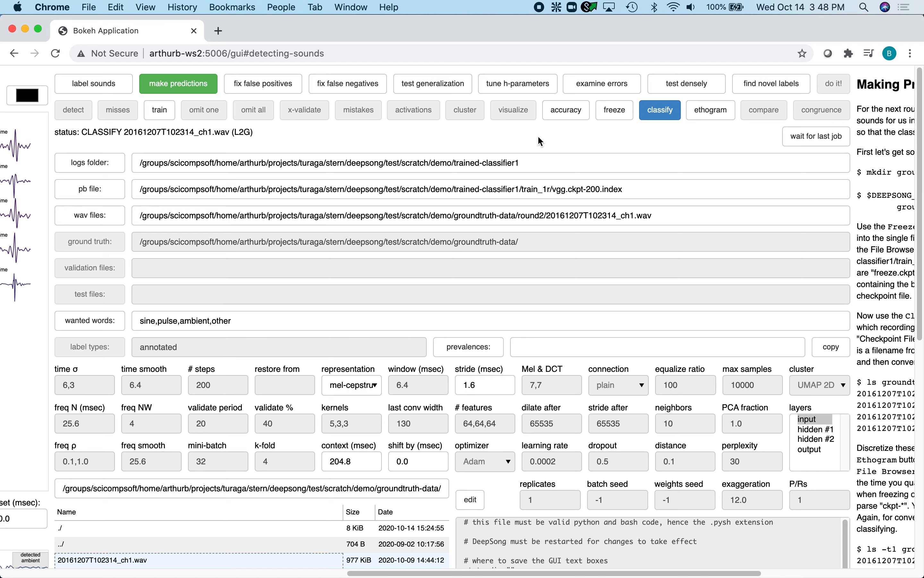
pyautogui.scroll(-5, 539, 141)
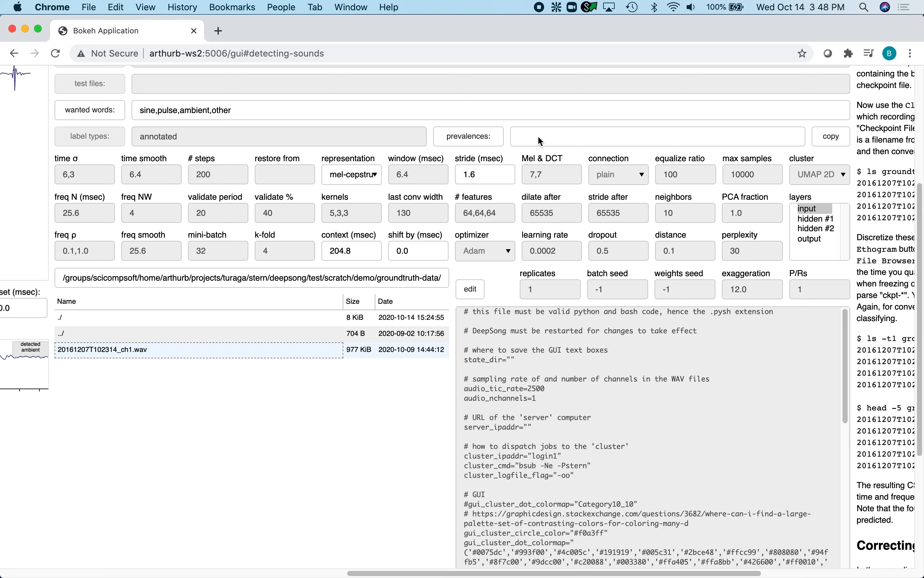
pyautogui.click(65, 317)
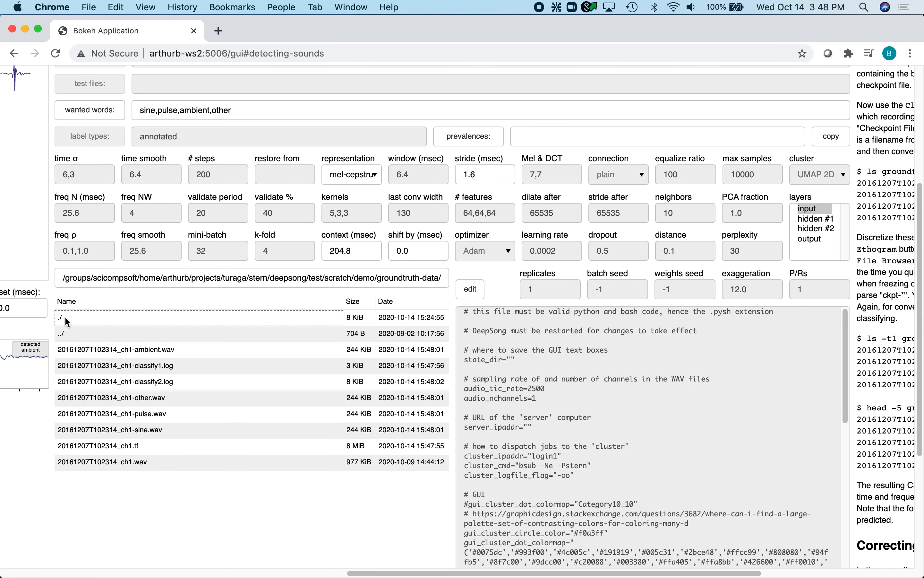